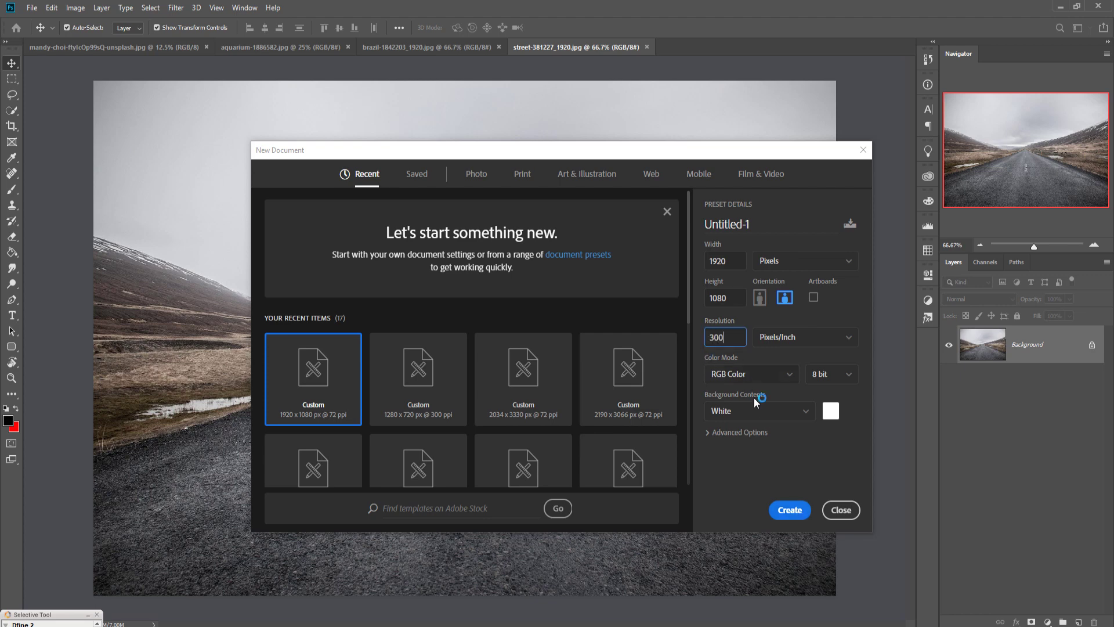
Step: Create a 1920 × 1080 px RGB document at 300 pixels/inch with a white background
click(787, 509)
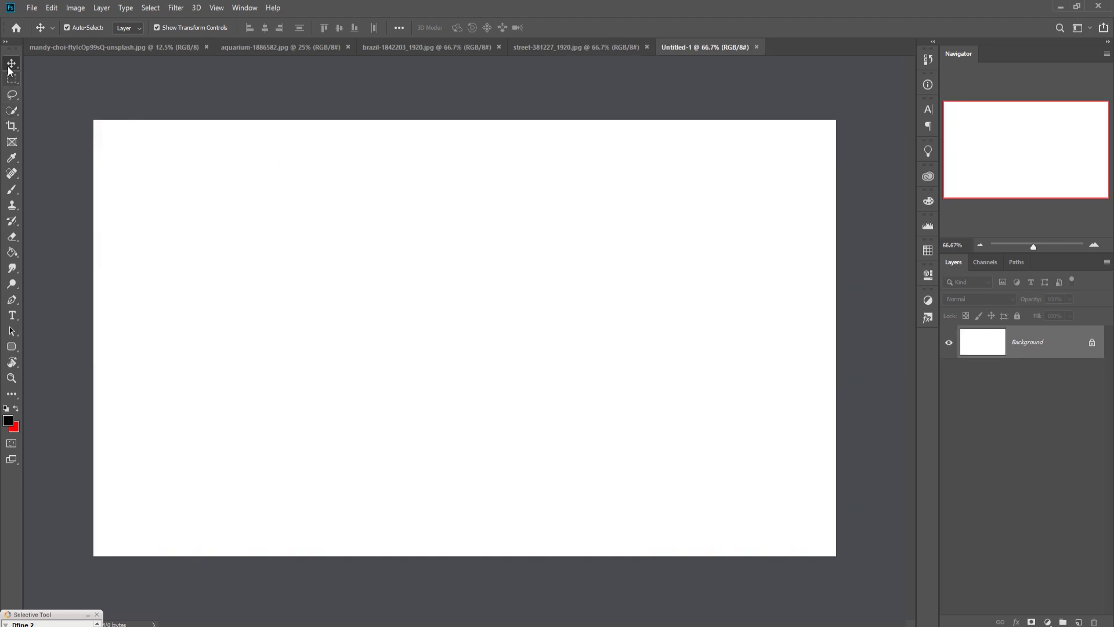
click(576, 48)
click(687, 49)
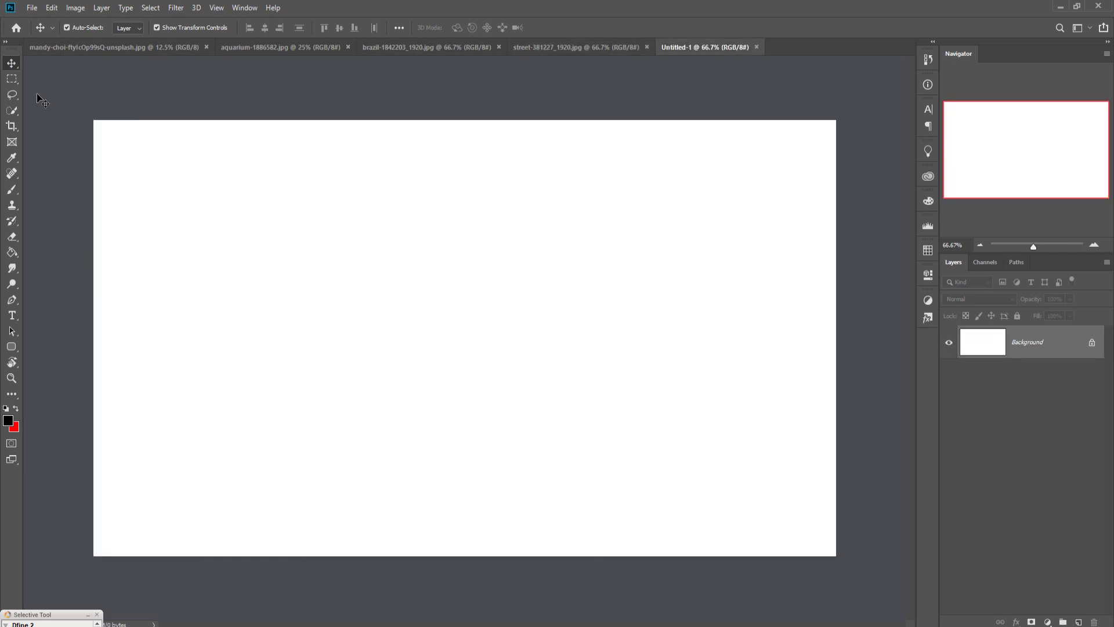
Step: Crop away the left part of the blank canvas to make it nearly square
click(11, 124)
drag(102, 343, 244, 354)
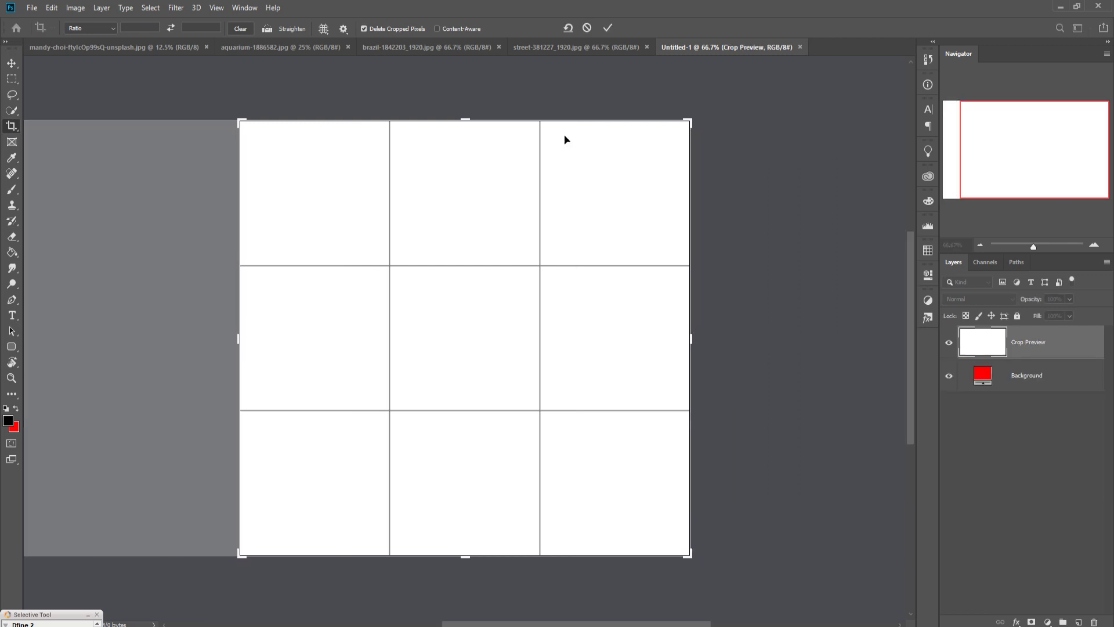
click(608, 29)
click(11, 63)
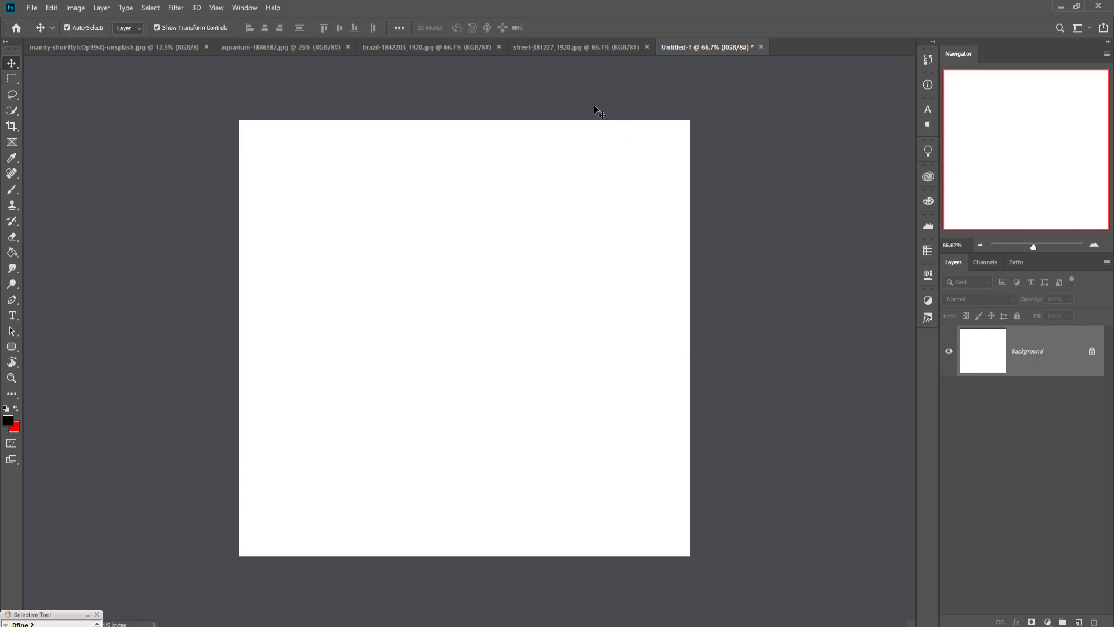
Step: Copy the road photo street-381227_1920.jpg into the Untitled-1 document as a new layer and move its source window out of the way
click(562, 46)
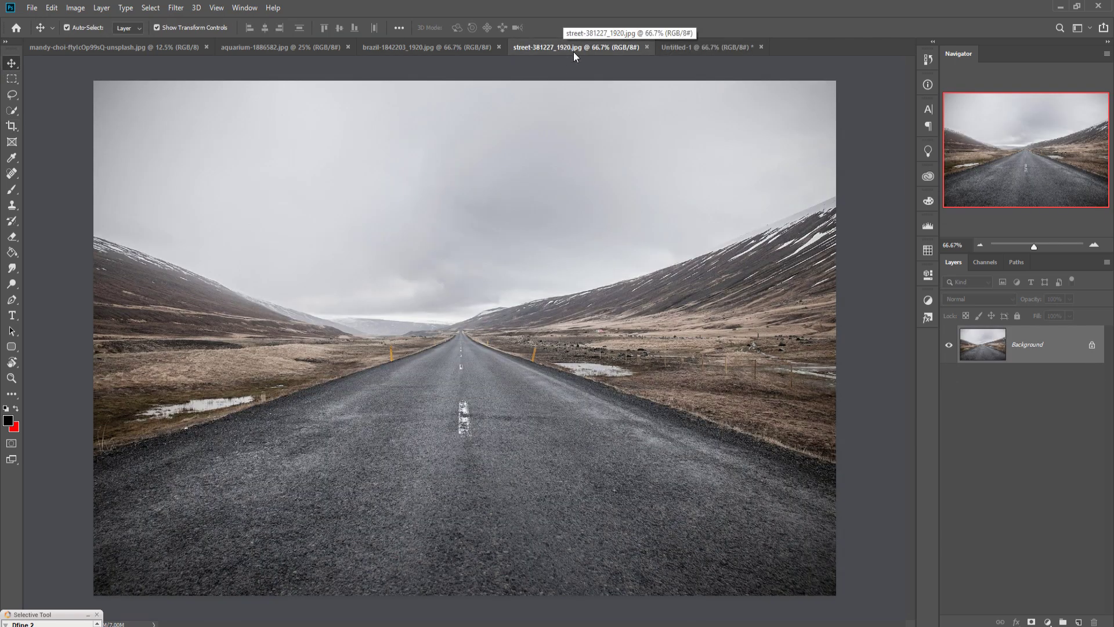
drag(575, 54, 576, 81)
drag(778, 300, 466, 338)
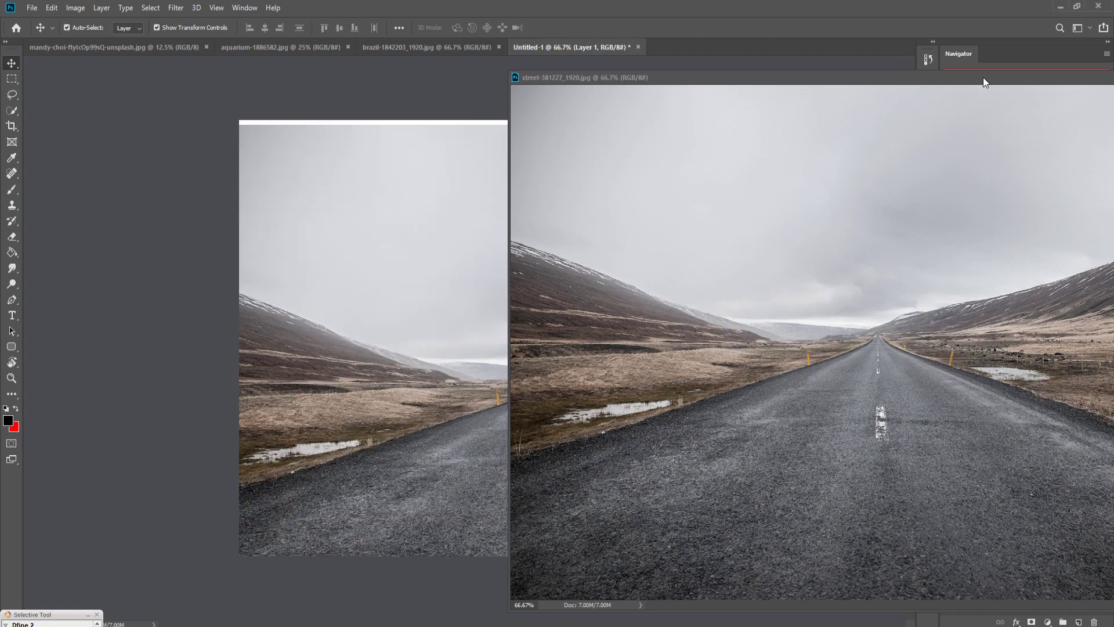
drag(983, 78, 973, 152)
click(1003, 153)
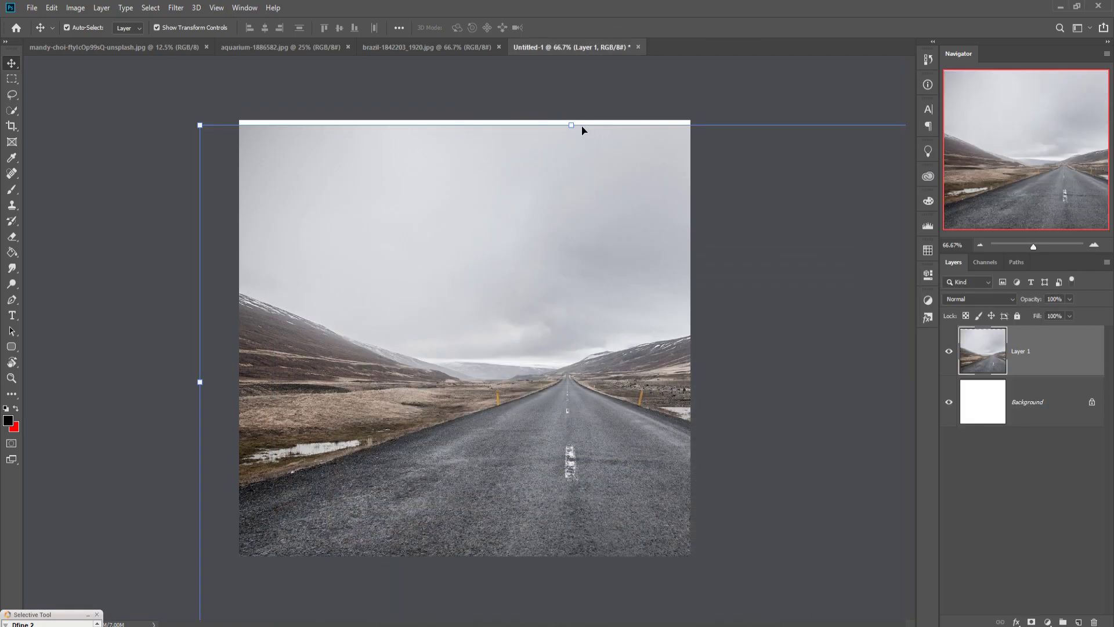
Step: Scale the road layer to about 61% so it spans the canvas width and sits on the bottom edge
drag(576, 131, 597, 343)
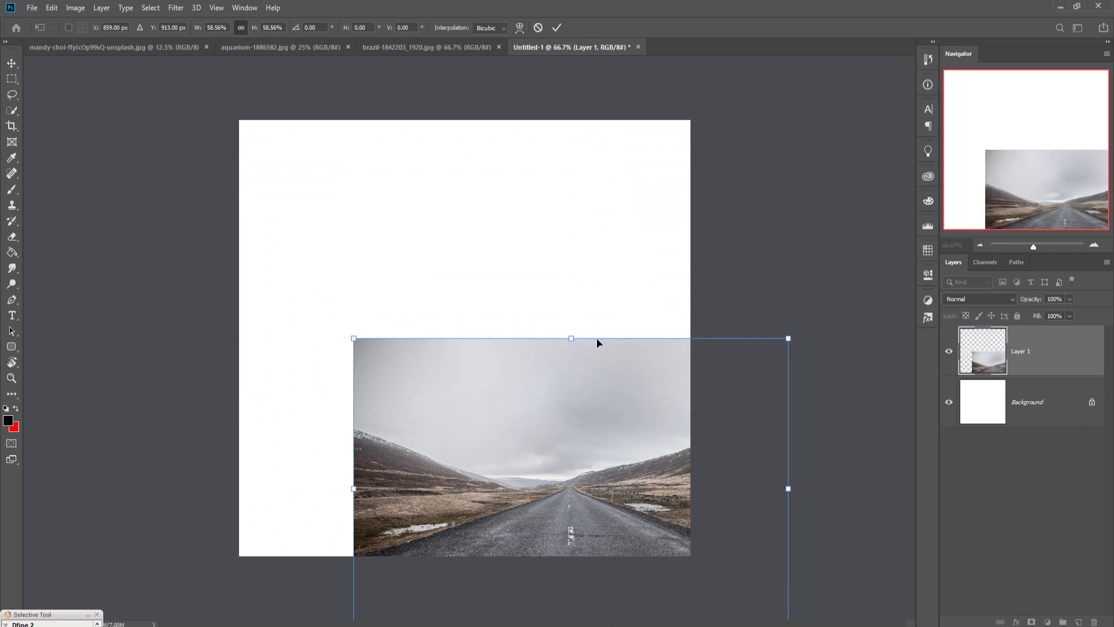
drag(636, 405, 528, 319)
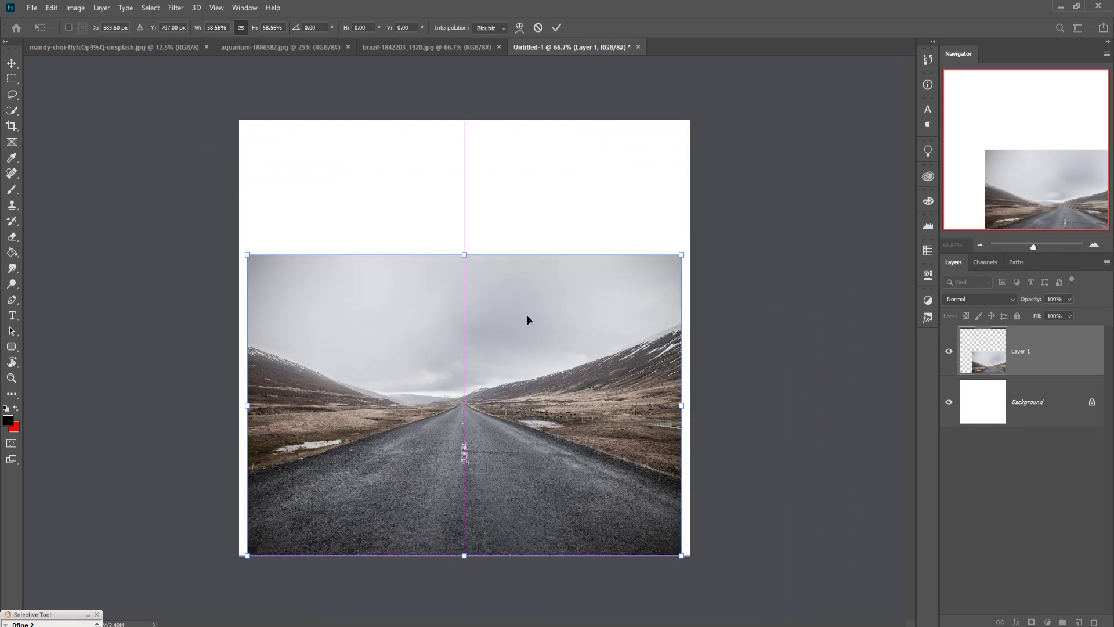
drag(481, 256, 470, 248)
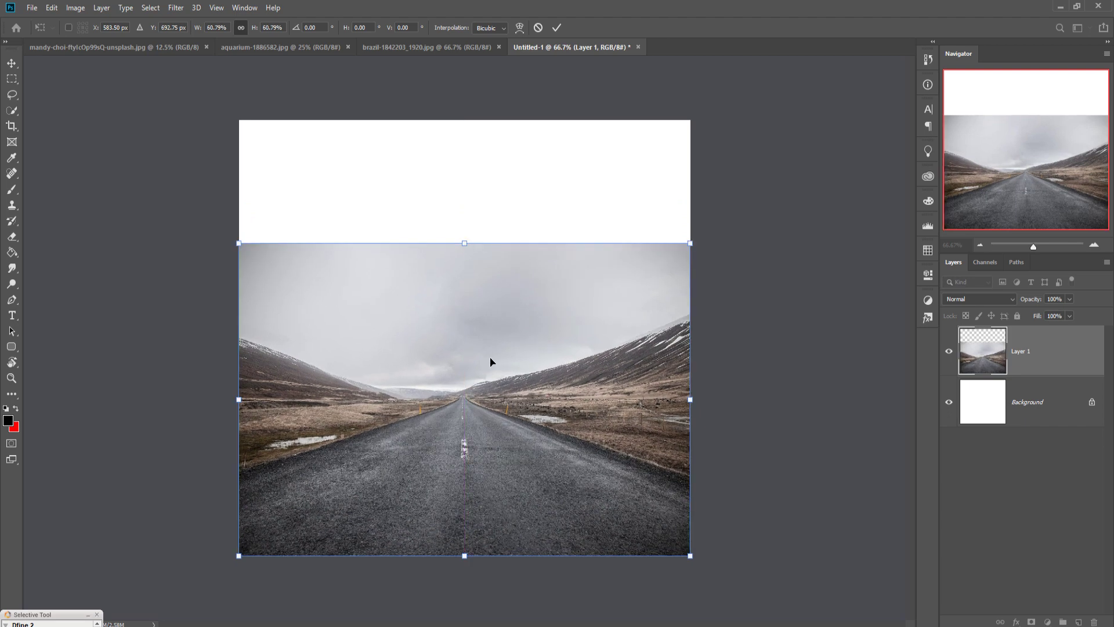
click(557, 27)
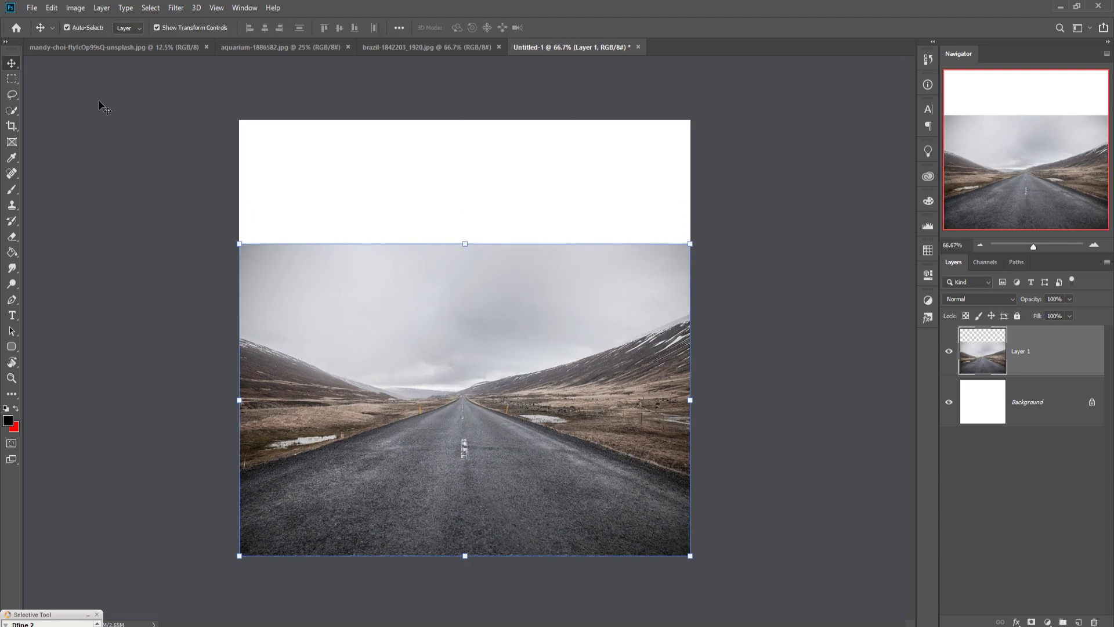
Step: Fill the blank strip above the road photo with Content-Aware at 100% opacity, including a sliver of sky, and deselect it
click(12, 82)
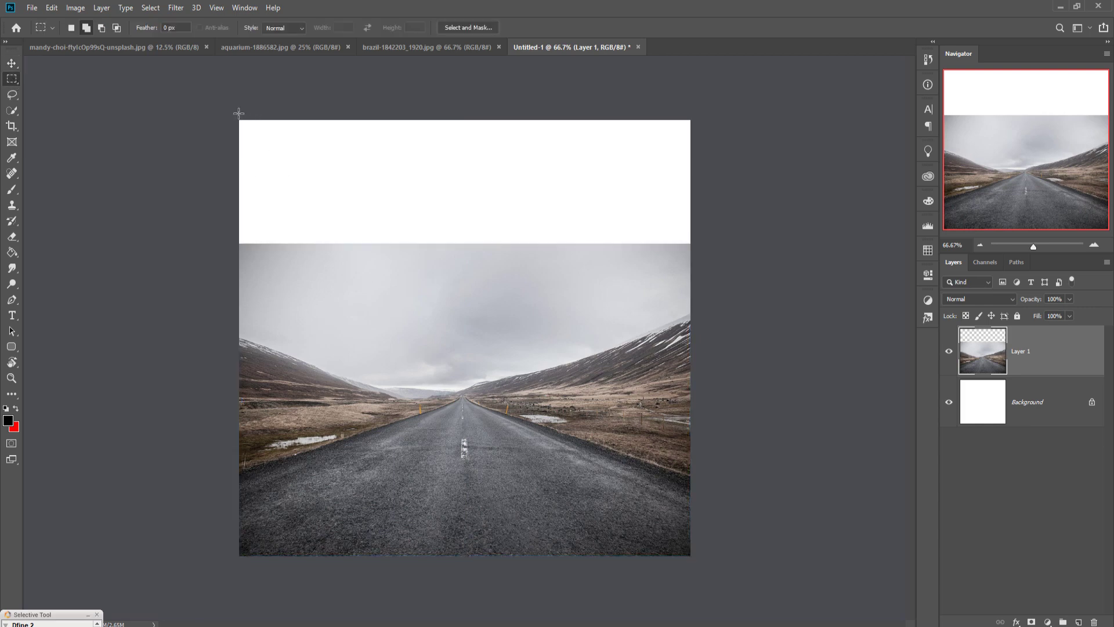
mouse_move(239, 114)
mouse_down()
mouse_move(250, 136)
mouse_move(601, 251)
mouse_move(708, 252)
mouse_up()
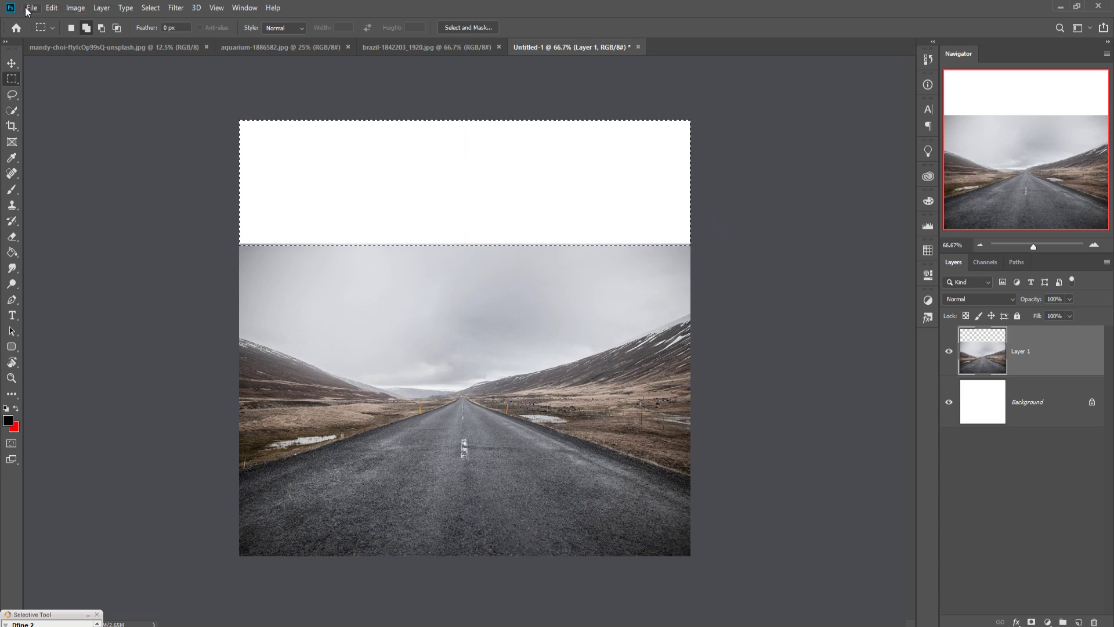
click(51, 7)
click(76, 198)
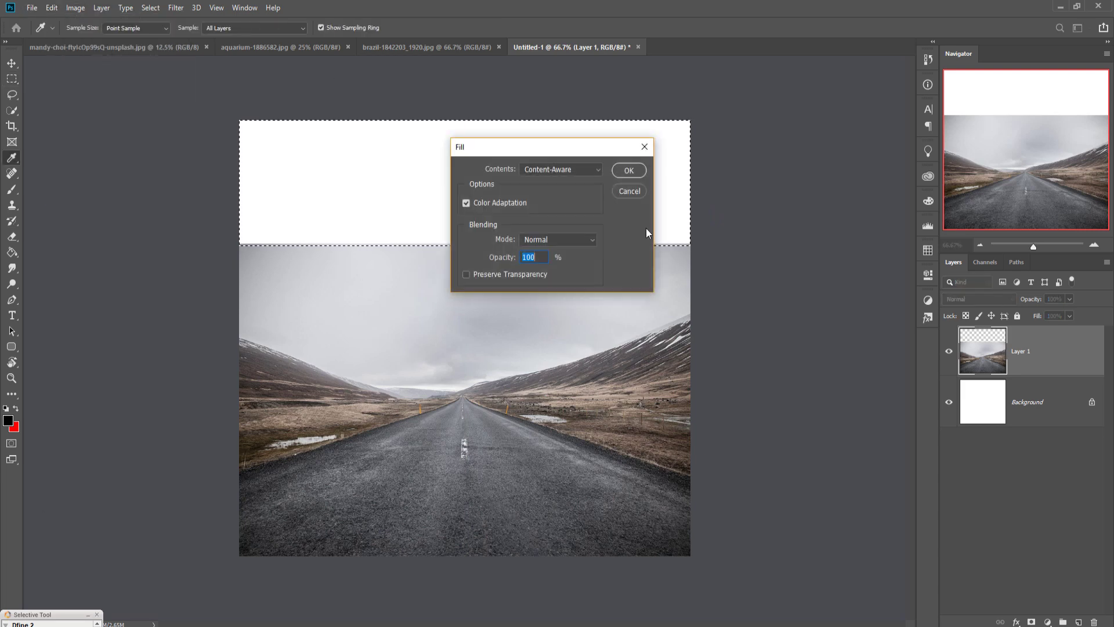
click(629, 171)
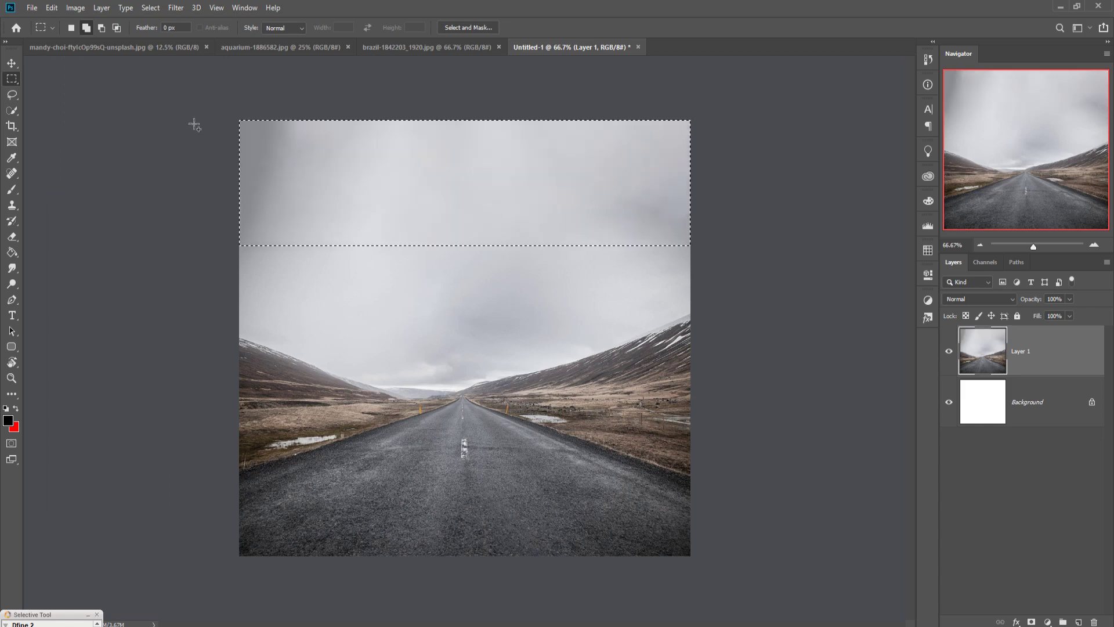
click(150, 7)
click(153, 33)
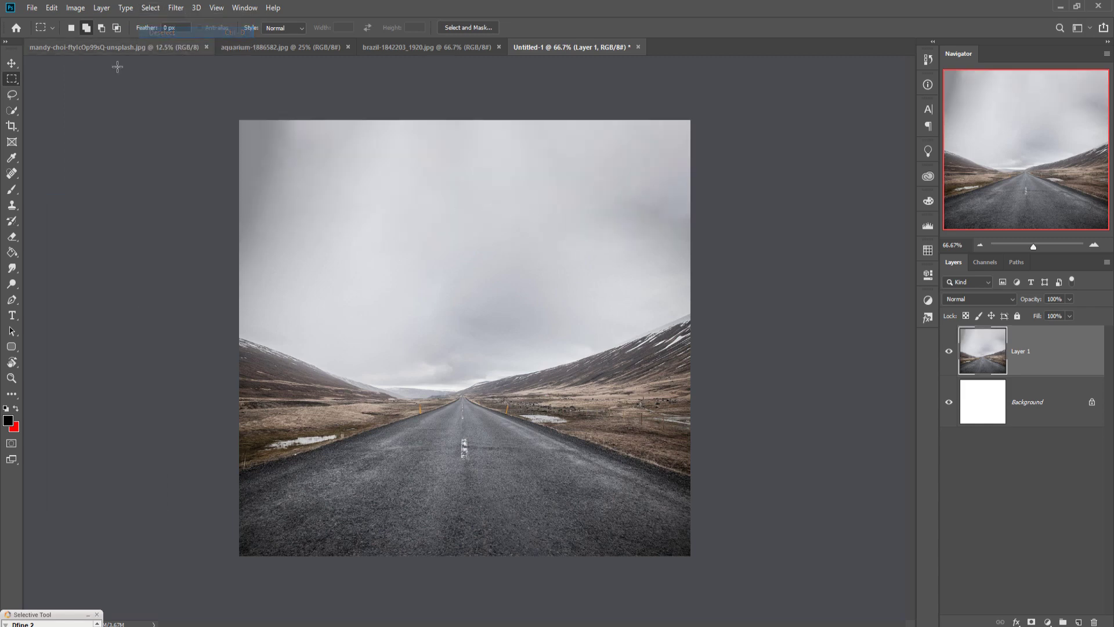
key(v)
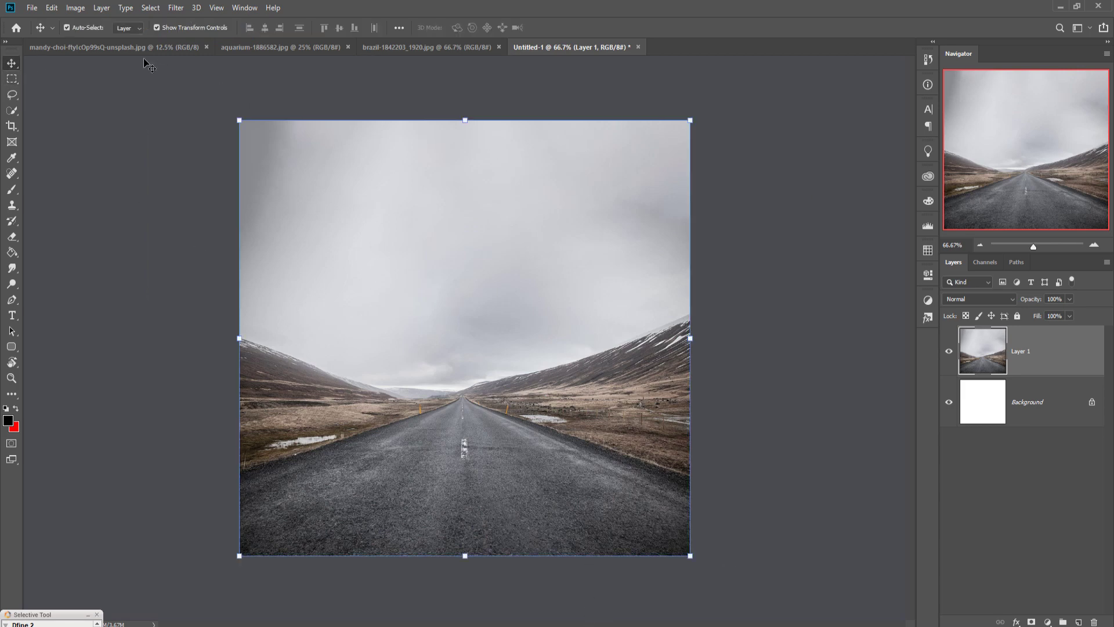
Step: Select the left-hand buildings and adjoining pavement in the alley photo with the Quick Selection tool
click(125, 48)
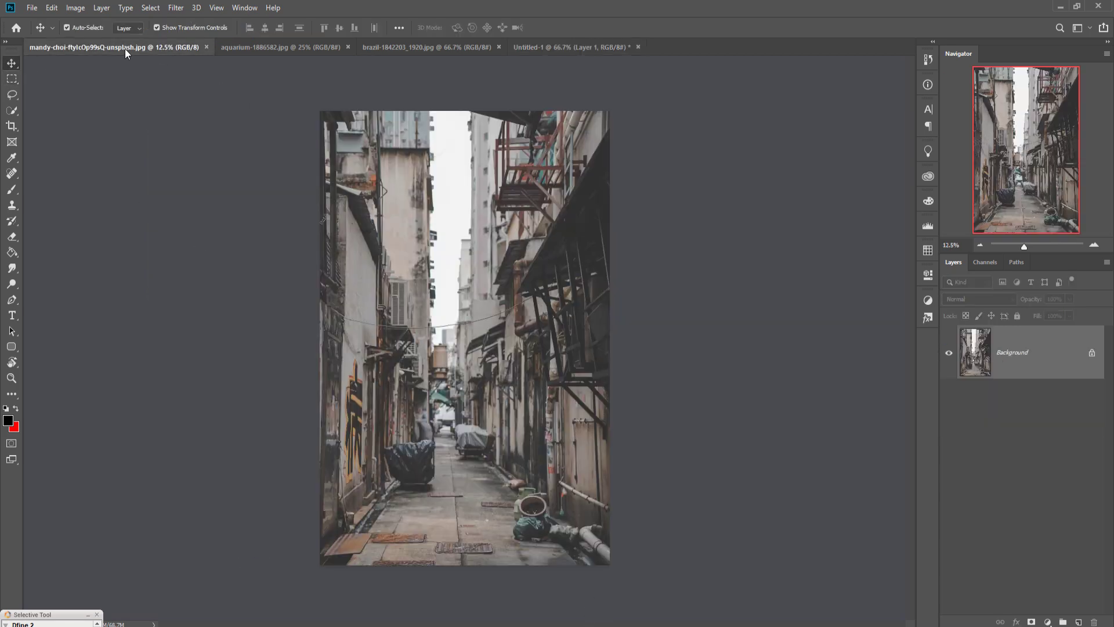
click(12, 111)
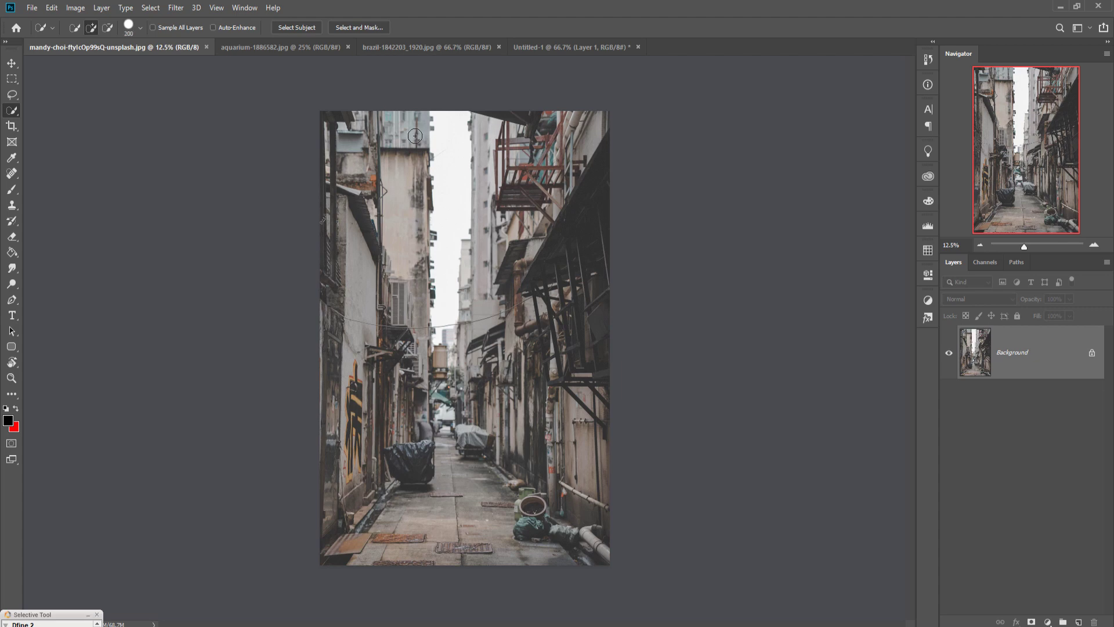
drag(415, 136, 411, 207)
mouse_move(388, 152)
mouse_down()
mouse_move(339, 130)
mouse_move(378, 354)
mouse_move(422, 276)
mouse_move(425, 411)
mouse_up()
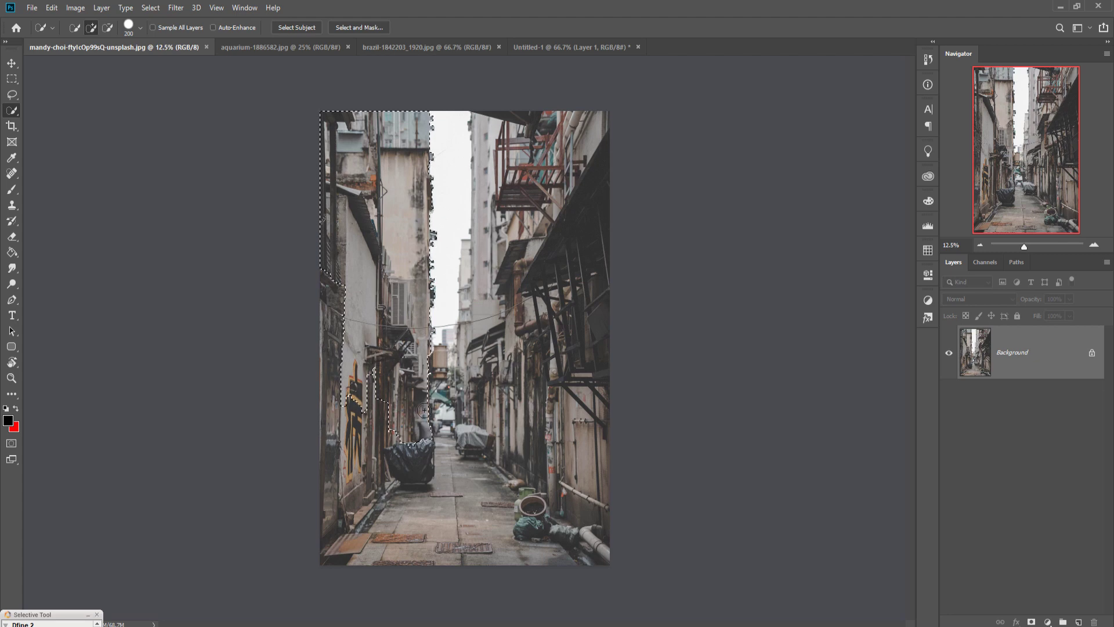
mouse_move(422, 448)
mouse_down()
mouse_move(407, 470)
mouse_move(401, 456)
mouse_move(335, 534)
mouse_move(378, 504)
mouse_move(384, 577)
mouse_up()
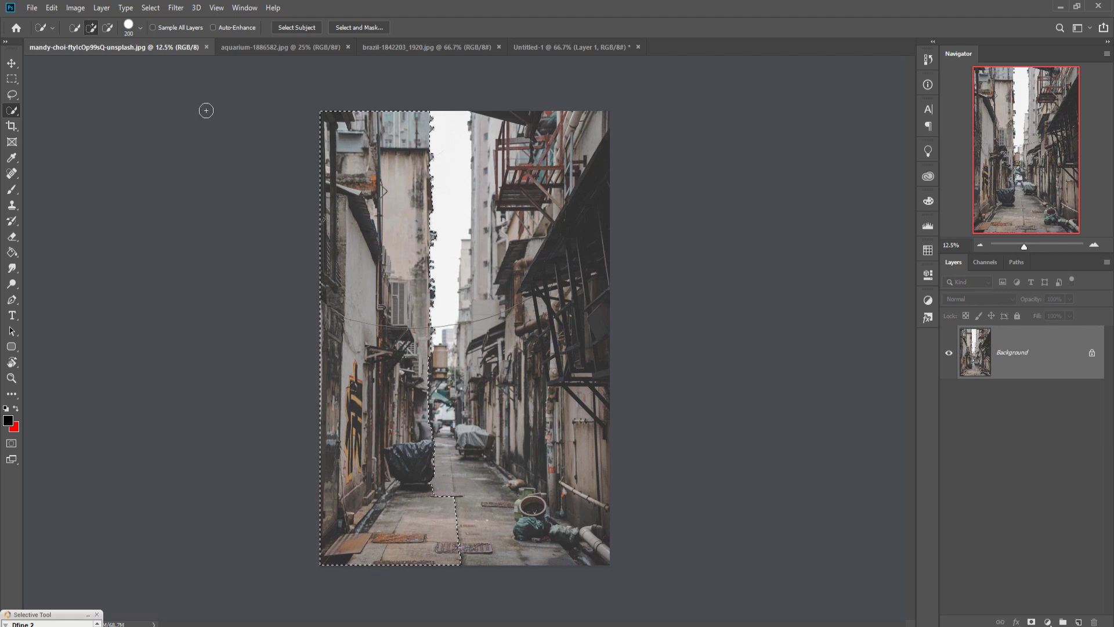
Step: Copy the selected alley buildings into Untitled-1 as a new layer and minimize the alley photo
click(12, 63)
drag(99, 47, 590, 104)
drag(608, 300, 411, 302)
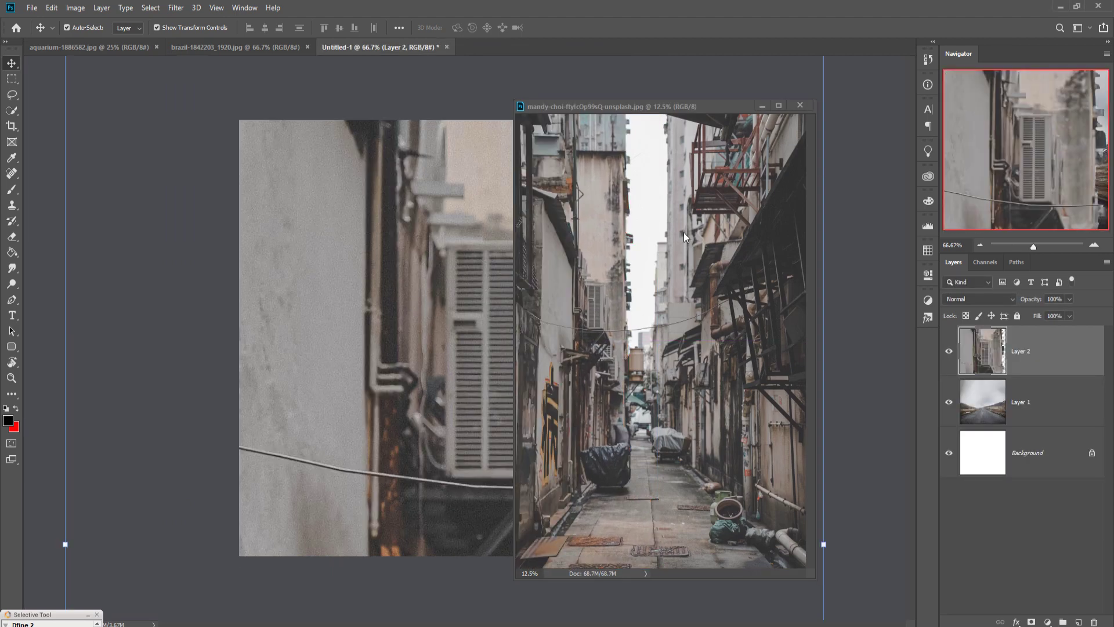
click(762, 105)
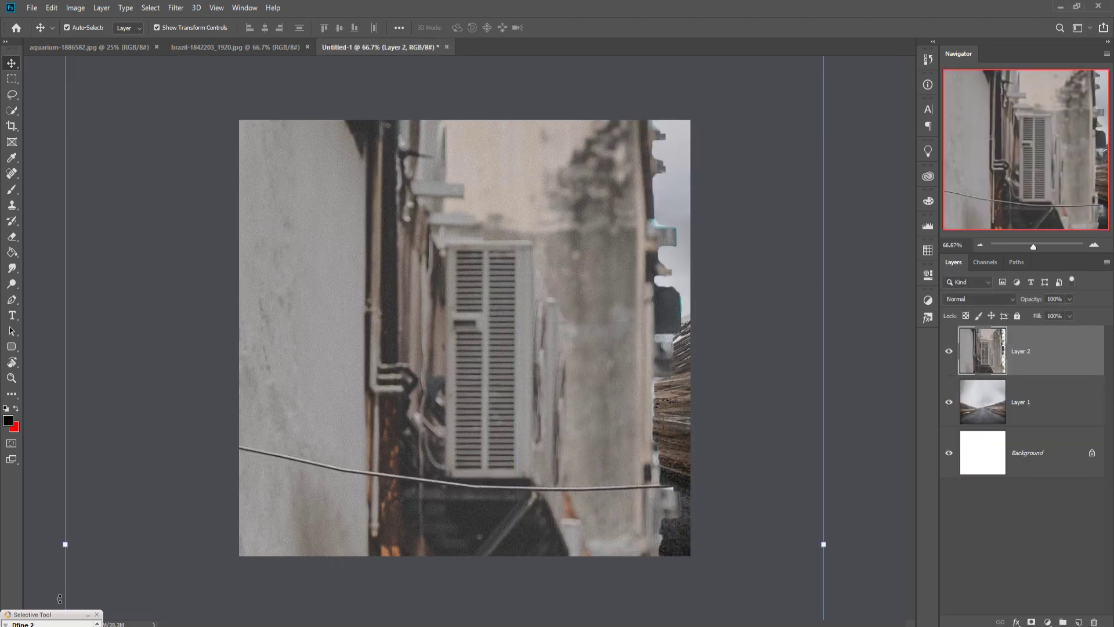
Step: Scale the buildings layer proportionally to about 19% and place it along the left edge of the canvas
drag(76, 550, 617, 545)
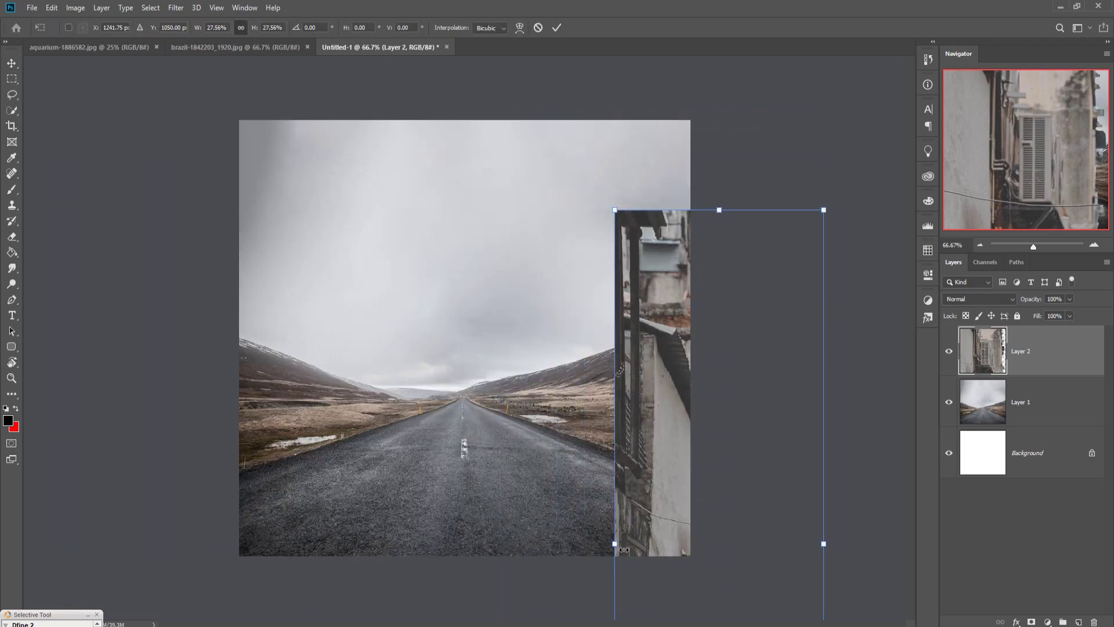
drag(648, 475, 271, 260)
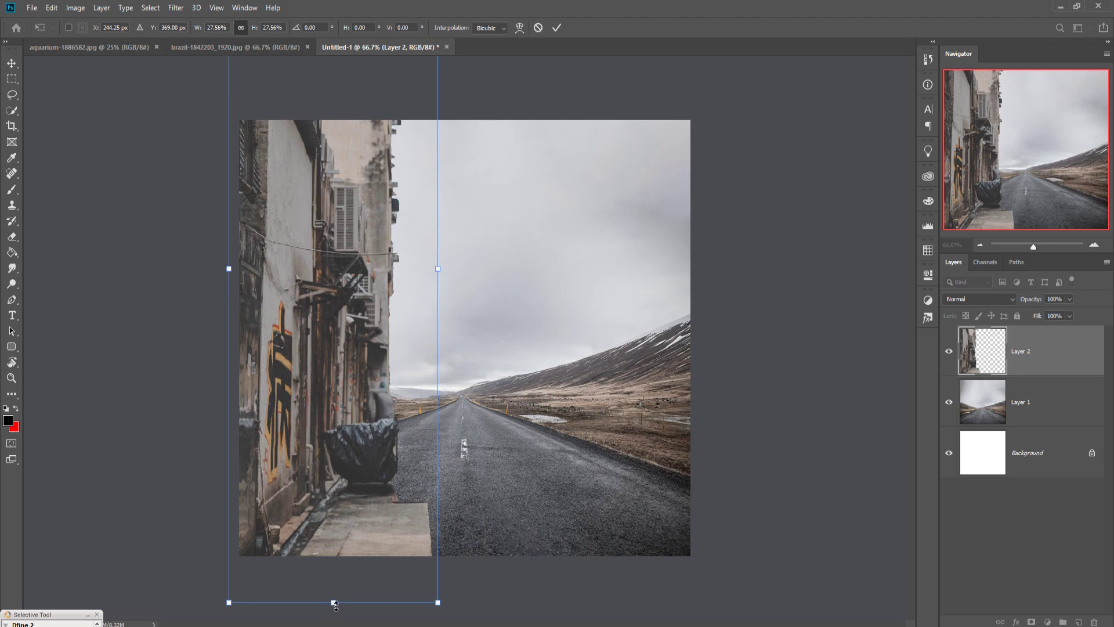
drag(335, 605, 332, 385)
drag(323, 272, 302, 400)
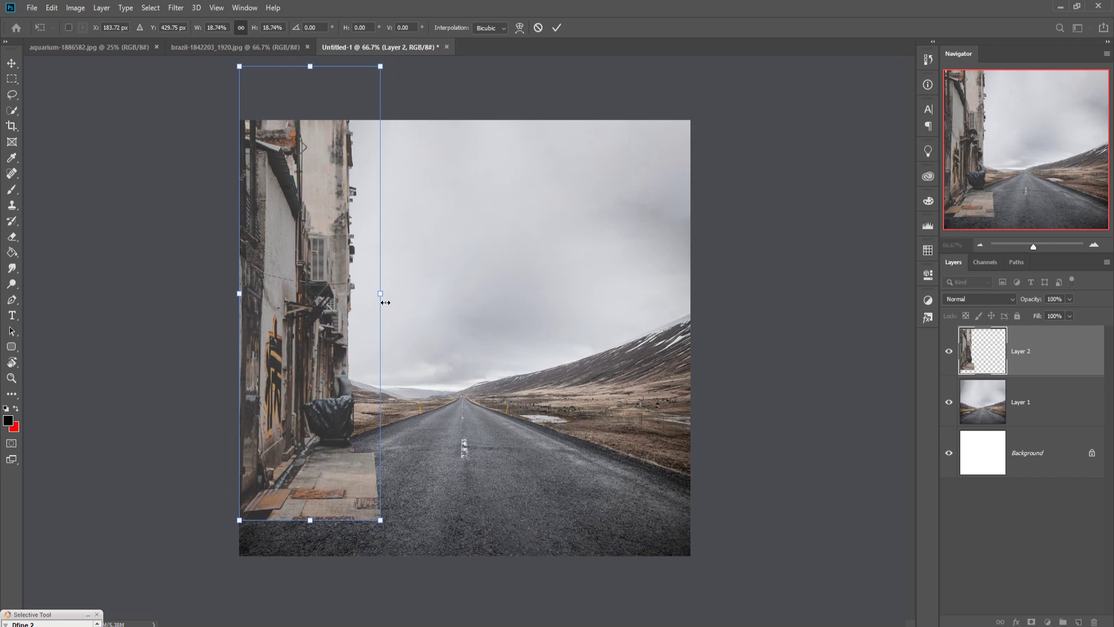
Step: Stretch the buildings to about 26% width and 17% height, keeping them against the canvas's left edge, and apply the transform
drag(384, 297, 443, 290)
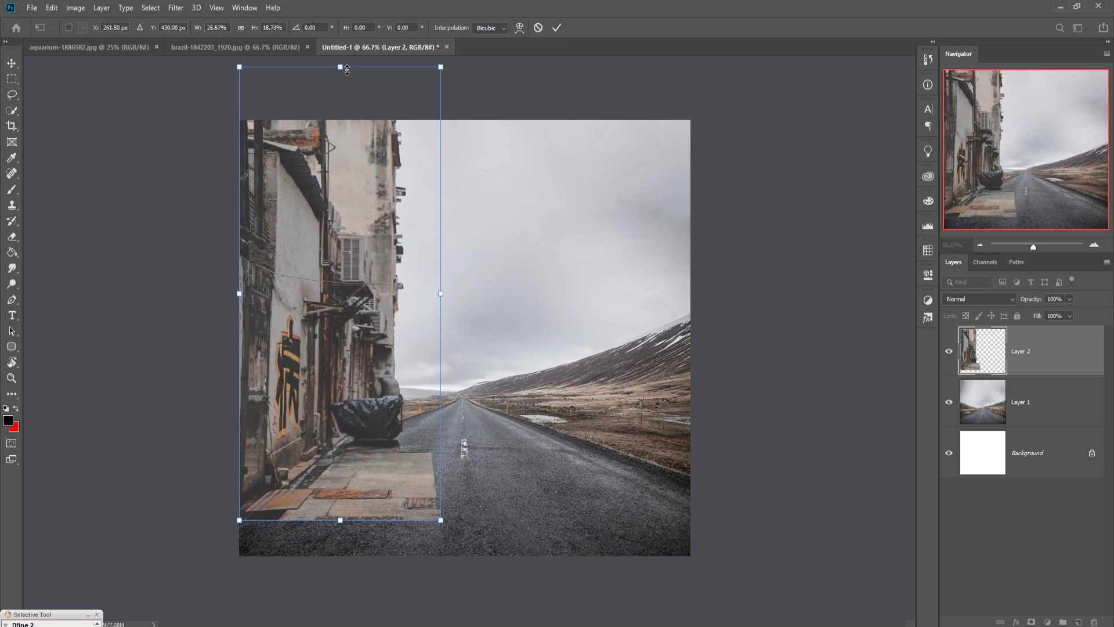
drag(347, 69, 340, 111)
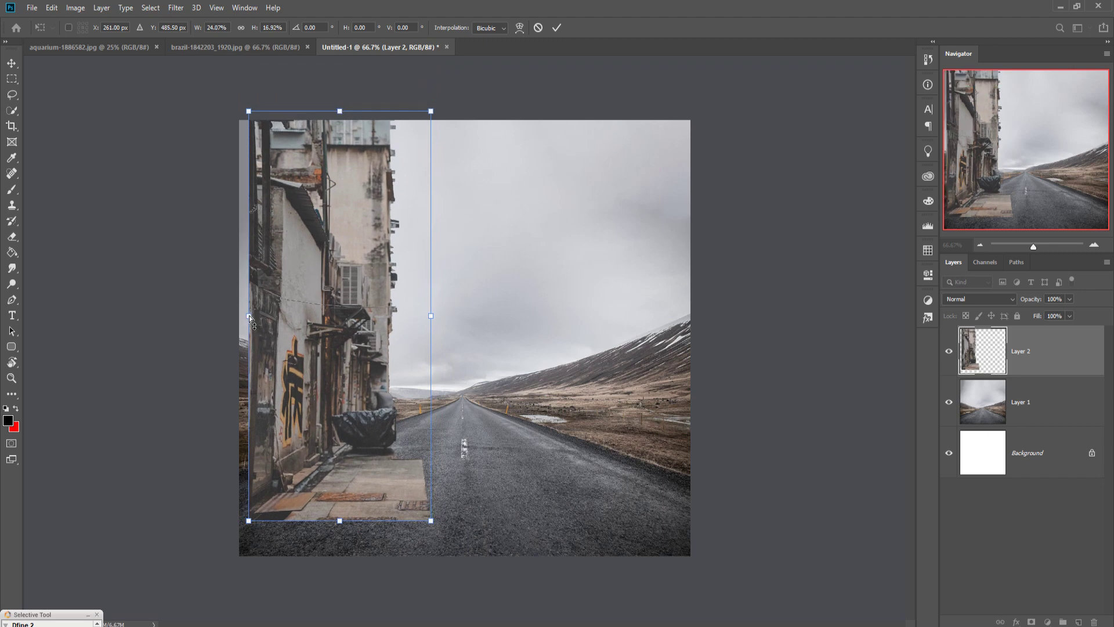
drag(249, 315, 240, 323)
mouse_move(436, 322)
mouse_down()
mouse_move(450, 322)
mouse_move(440, 327)
mouse_up()
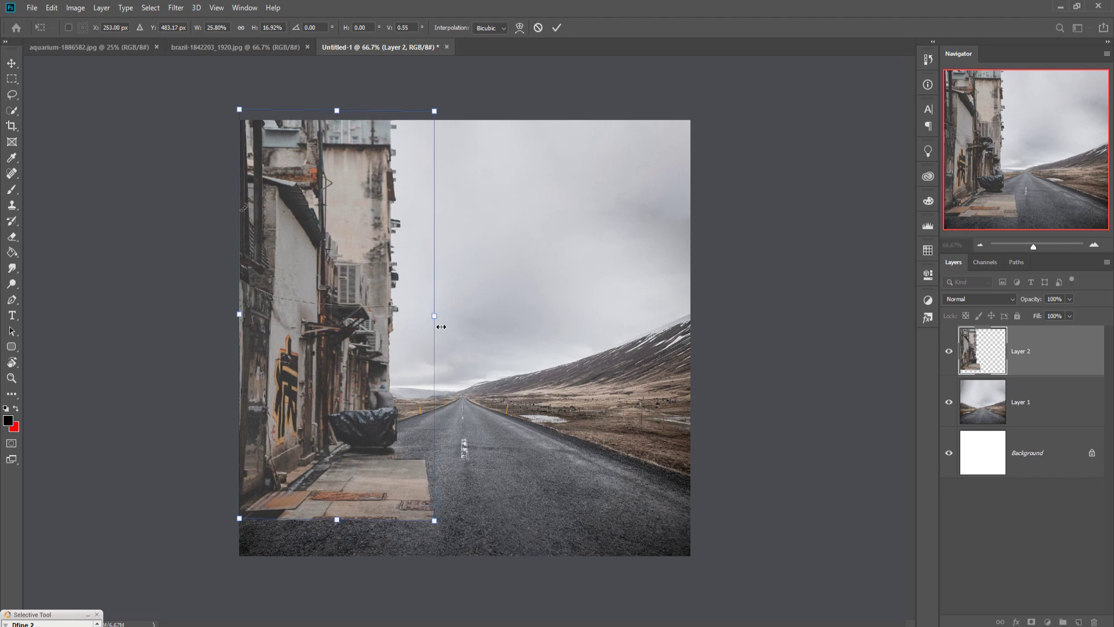
click(557, 28)
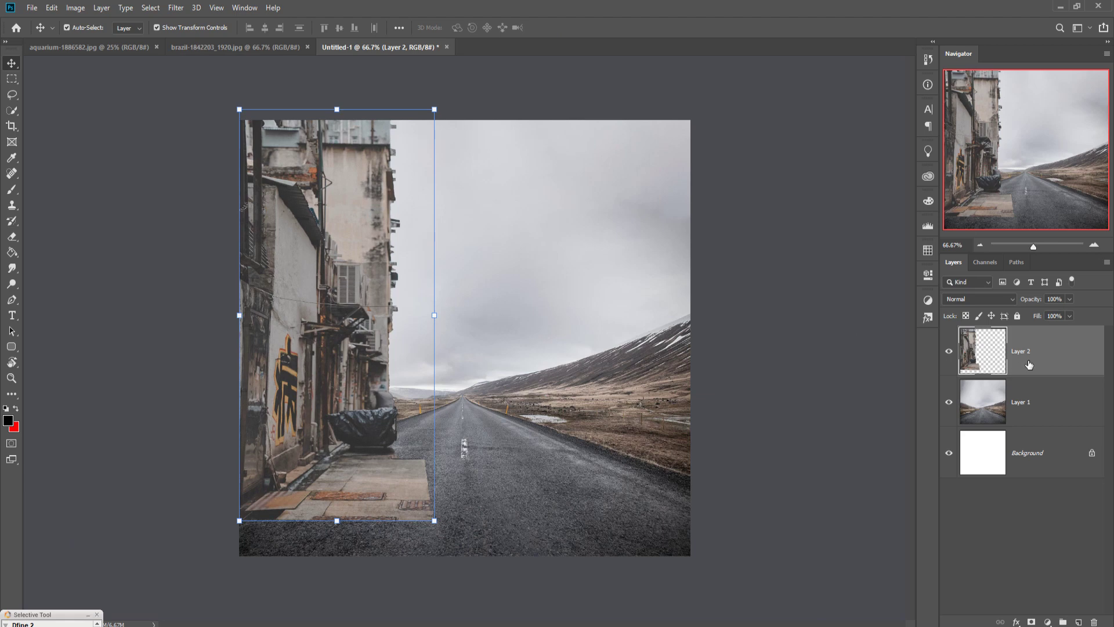
Step: Duplicate the buildings layer within the same document, keeping the name Layer 2 copy
right_click(1053, 356)
click(900, 181)
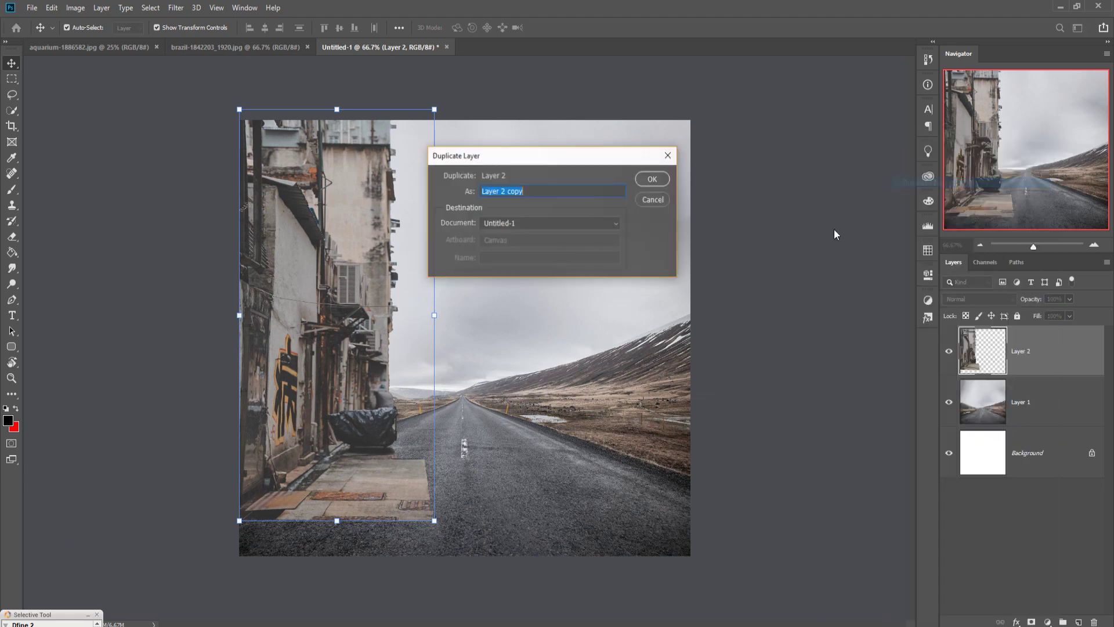
click(651, 179)
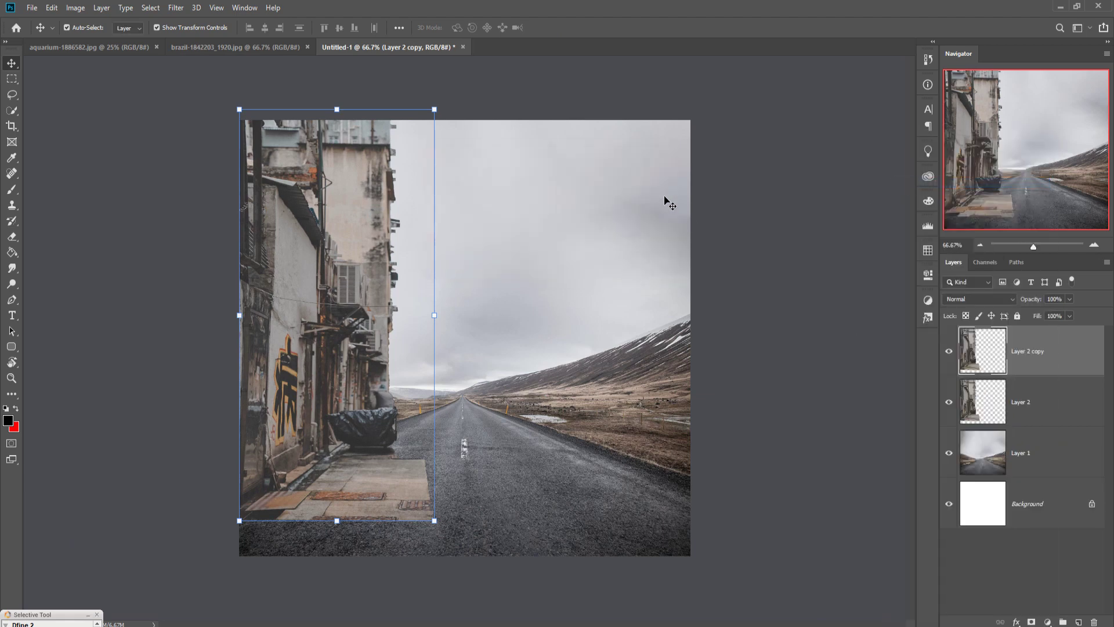
Step: Flip the duplicated buildings horizontally and align them with the right edge of the canvas, mirroring the originals across the road
click(52, 8)
mouse_move(83, 287)
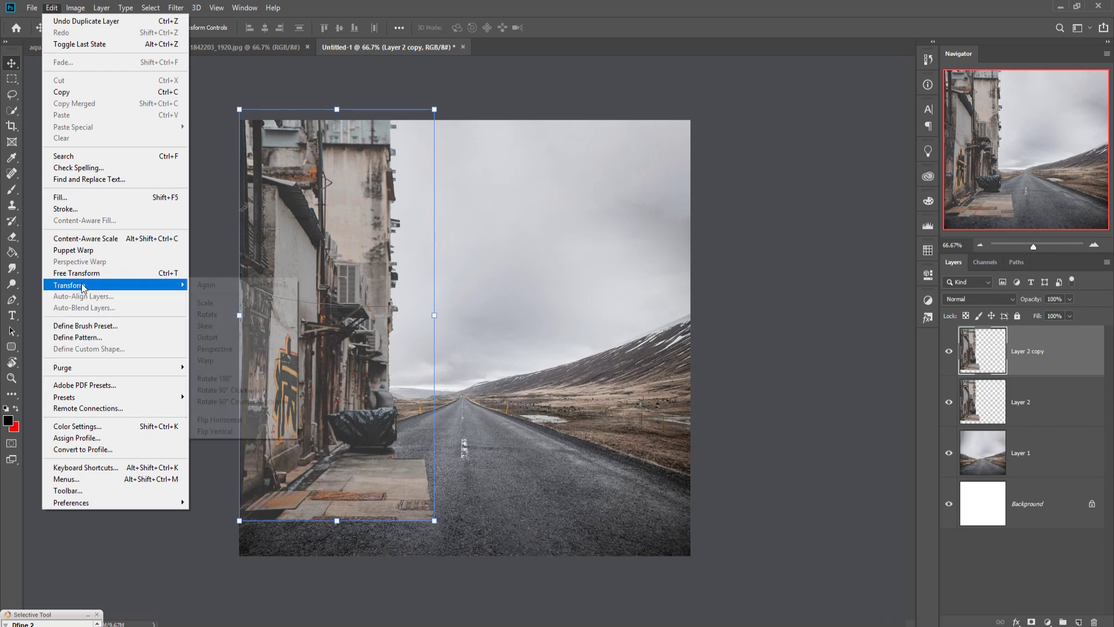
click(234, 422)
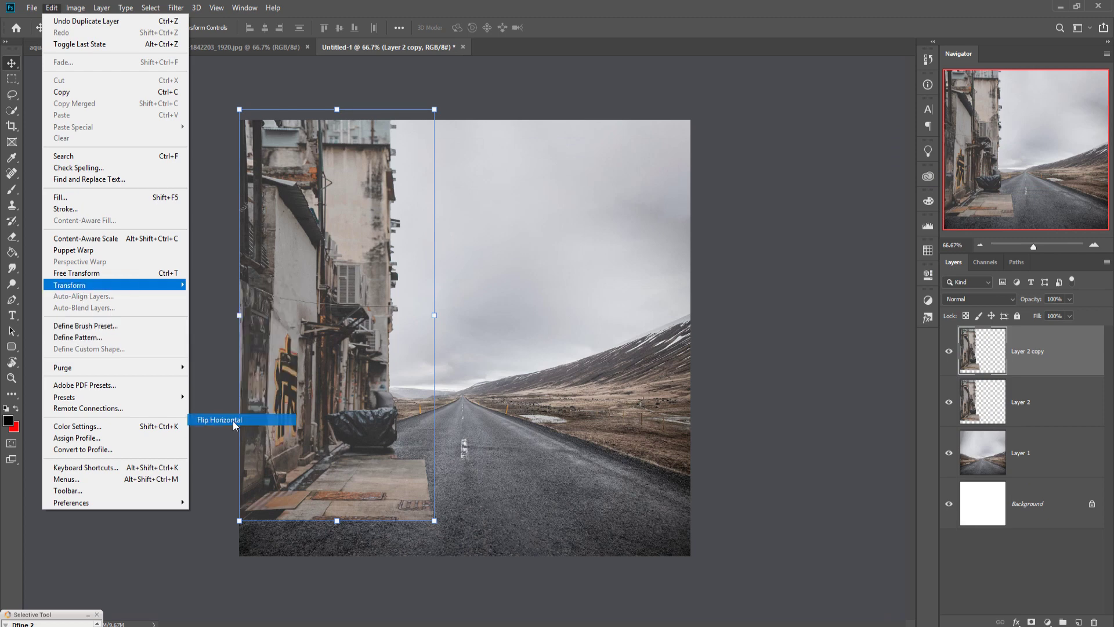
drag(371, 294, 617, 351)
click(628, 335)
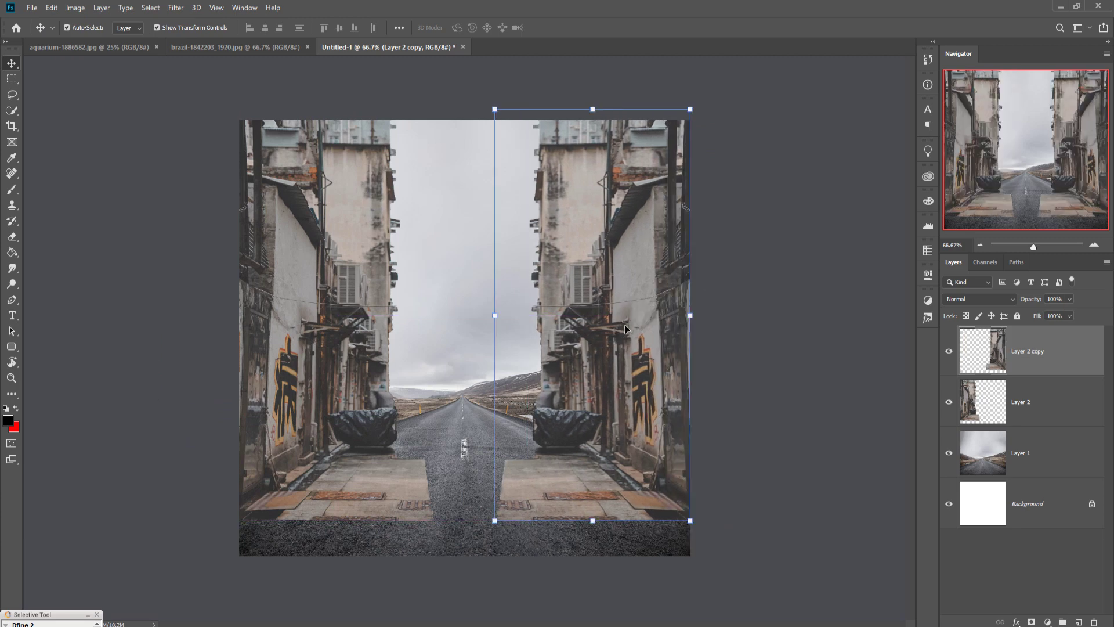
Step: Duplicate the right-hand buildings layer within the same document, keeping the name Layer 2 copy 2
click(633, 287)
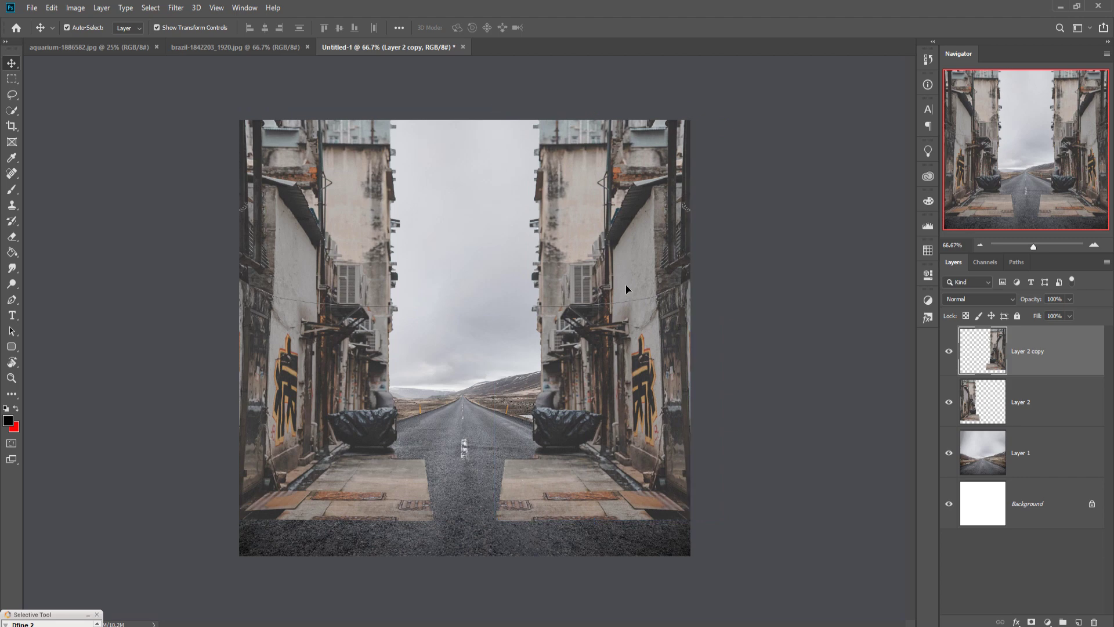
right_click(1039, 357)
click(929, 192)
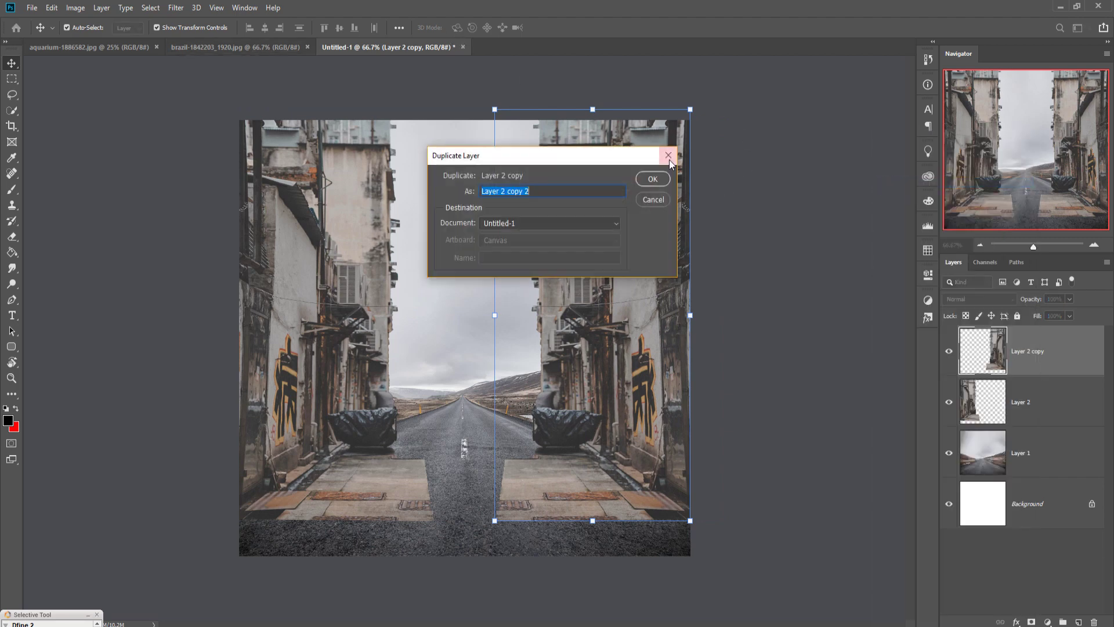
click(653, 180)
Step: Scale Layer 2 copy proportionally to about 61% and place it behind the right-hand buildings, farther down the road
click(1001, 400)
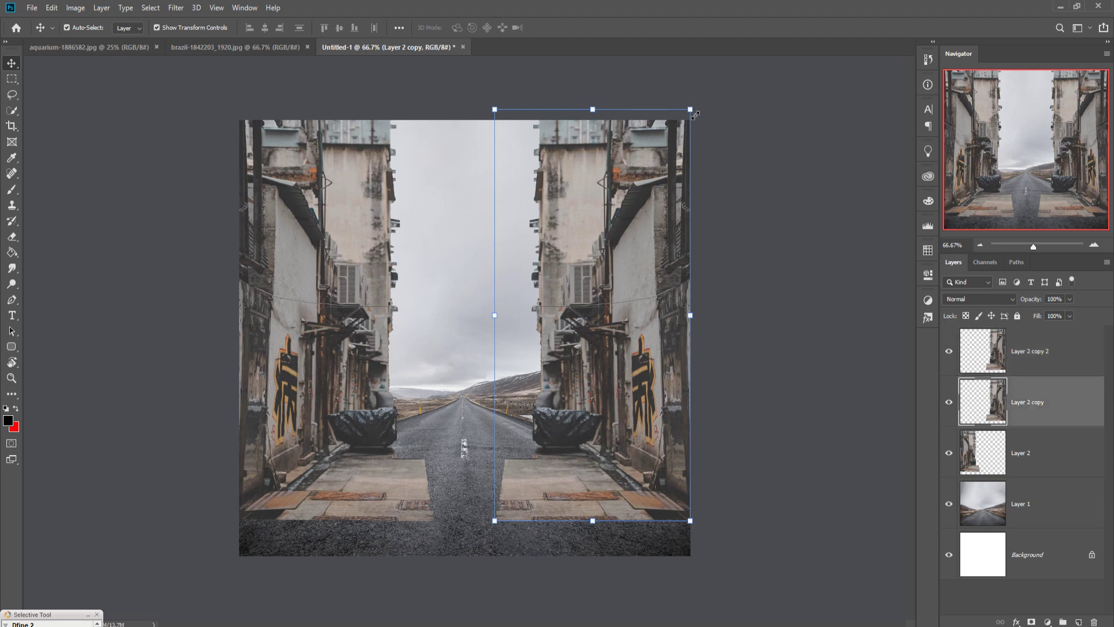
drag(695, 115, 614, 267)
drag(539, 356, 511, 318)
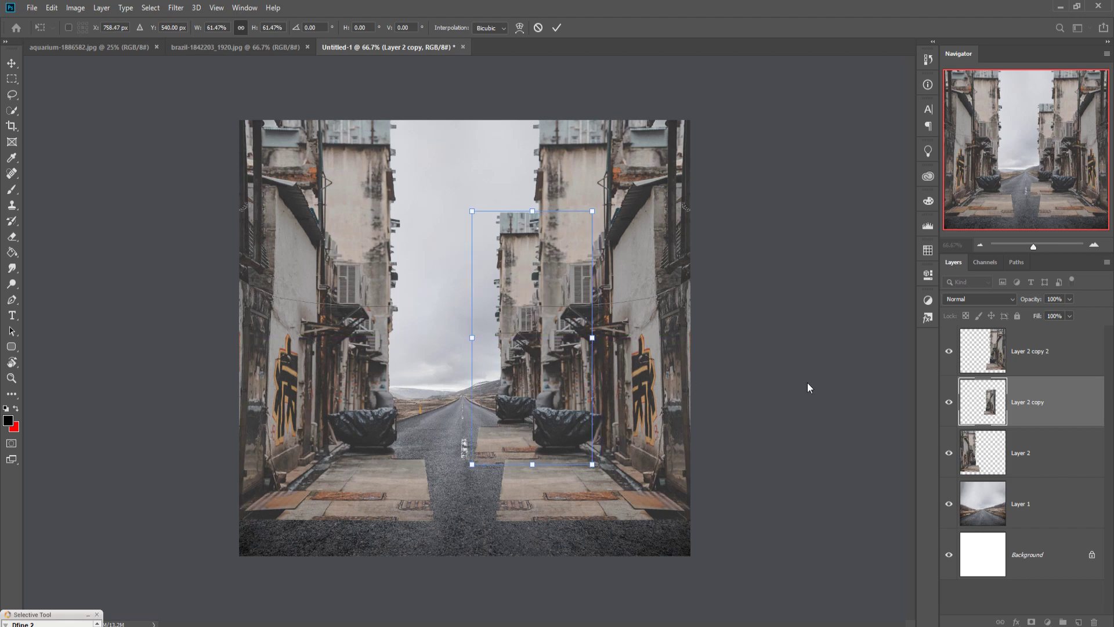
key(Return)
Step: Duplicate the smaller right-hand buildings as Layer 2 copy 3, scale the duplicate to about 67% and place it nearer the horizon
right_click(1057, 401)
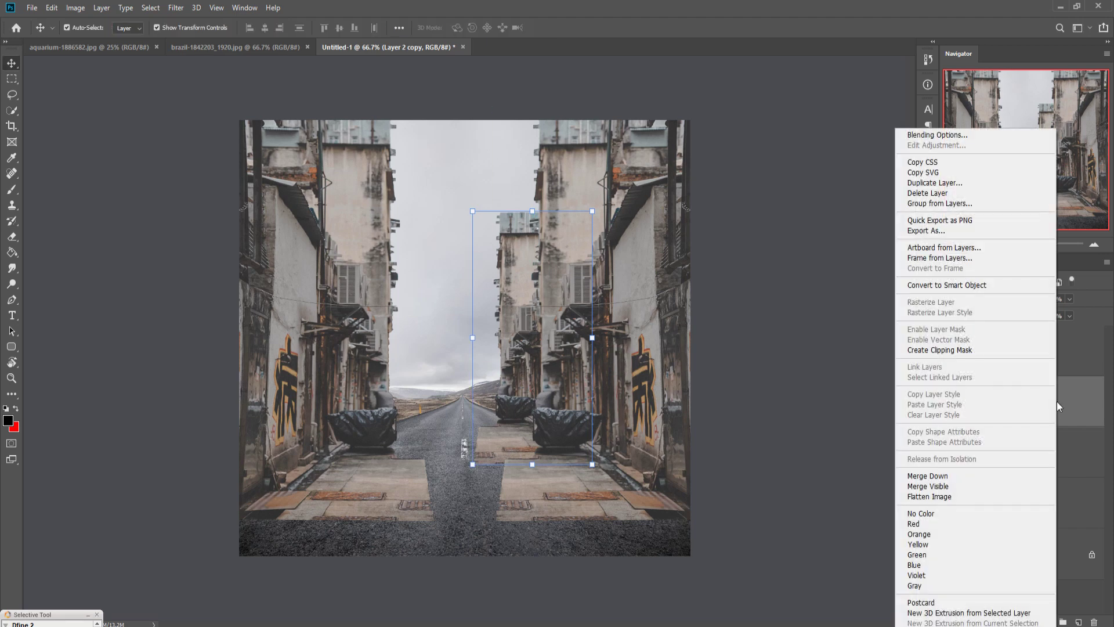
click(934, 183)
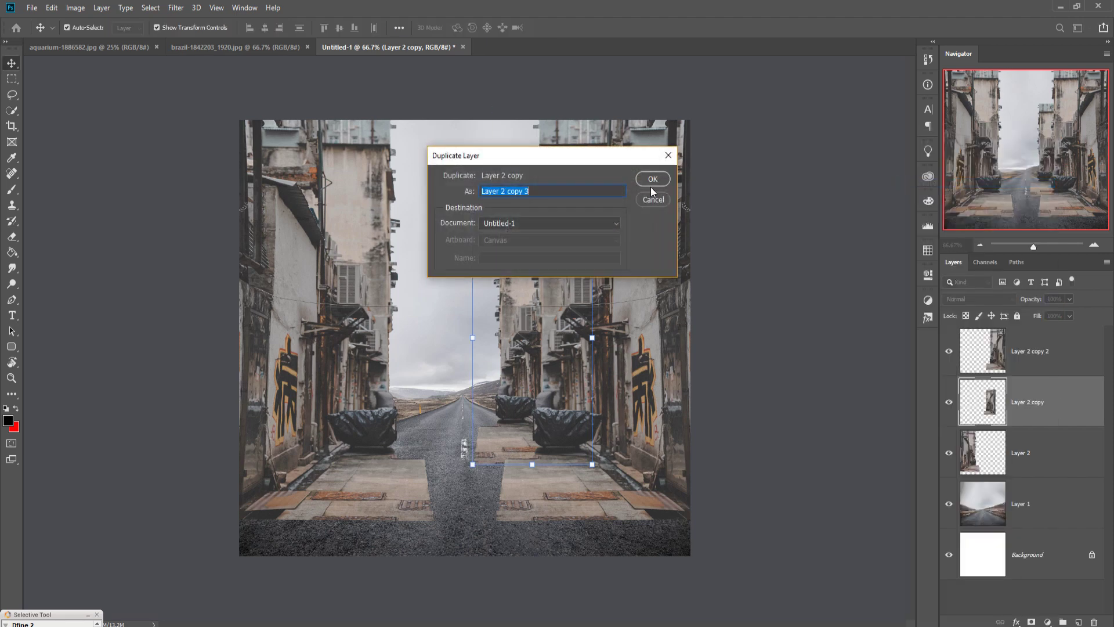
click(651, 178)
drag(539, 216, 540, 302)
drag(499, 357, 449, 315)
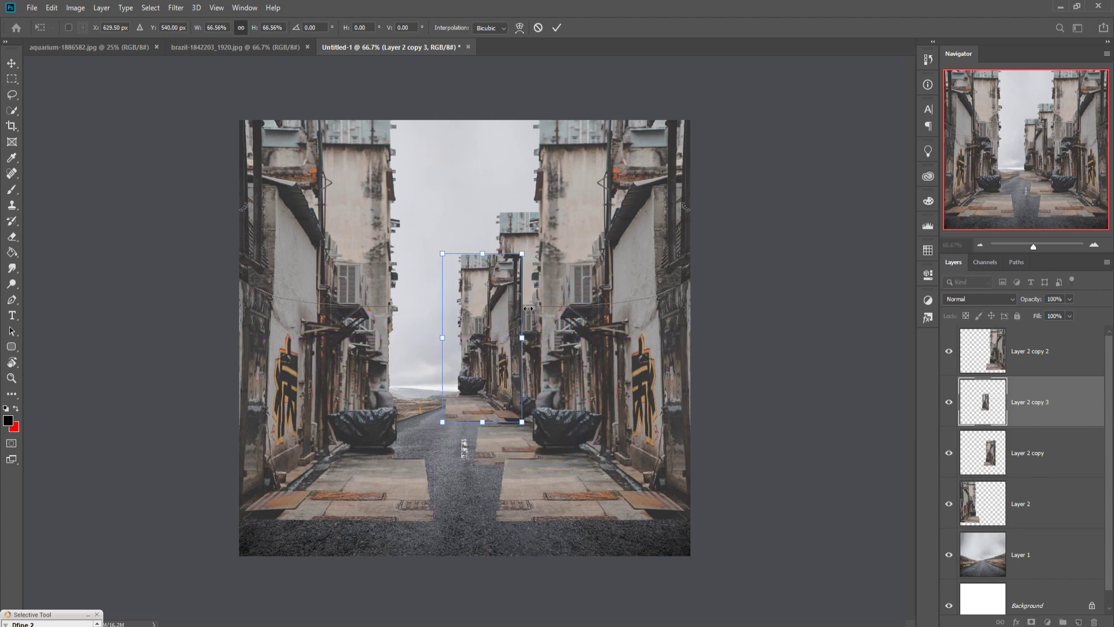
click(557, 28)
Step: Move Layer 2 copy 3 below Layer 2 copy, scale it to about 77% and fit it beside the second right-hand building
drag(1003, 421, 1016, 451)
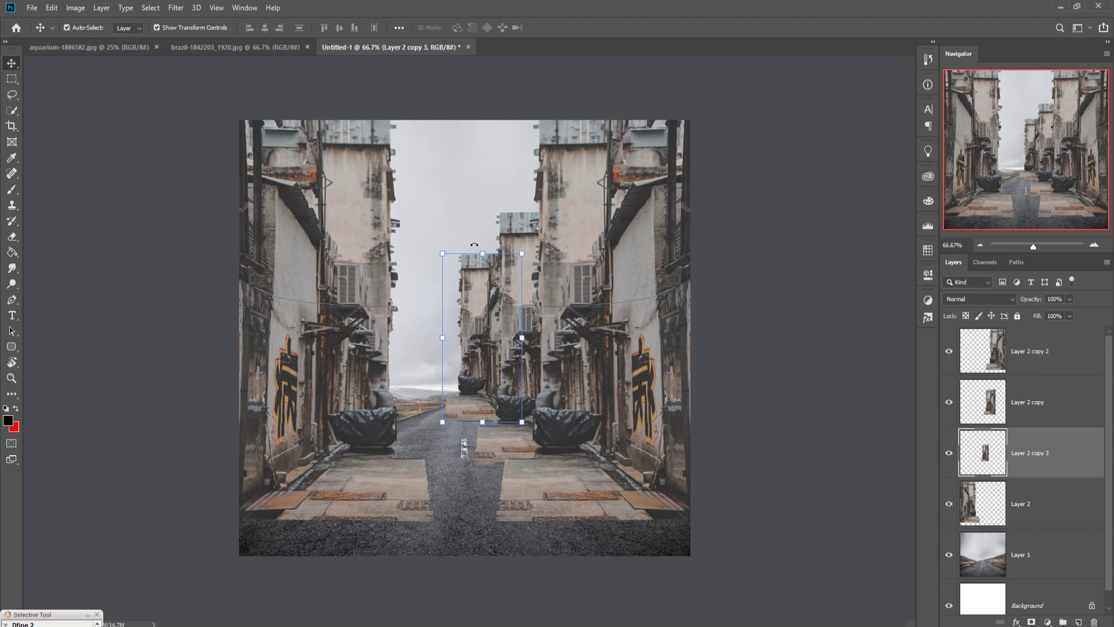
drag(491, 260, 490, 294)
drag(473, 340, 480, 334)
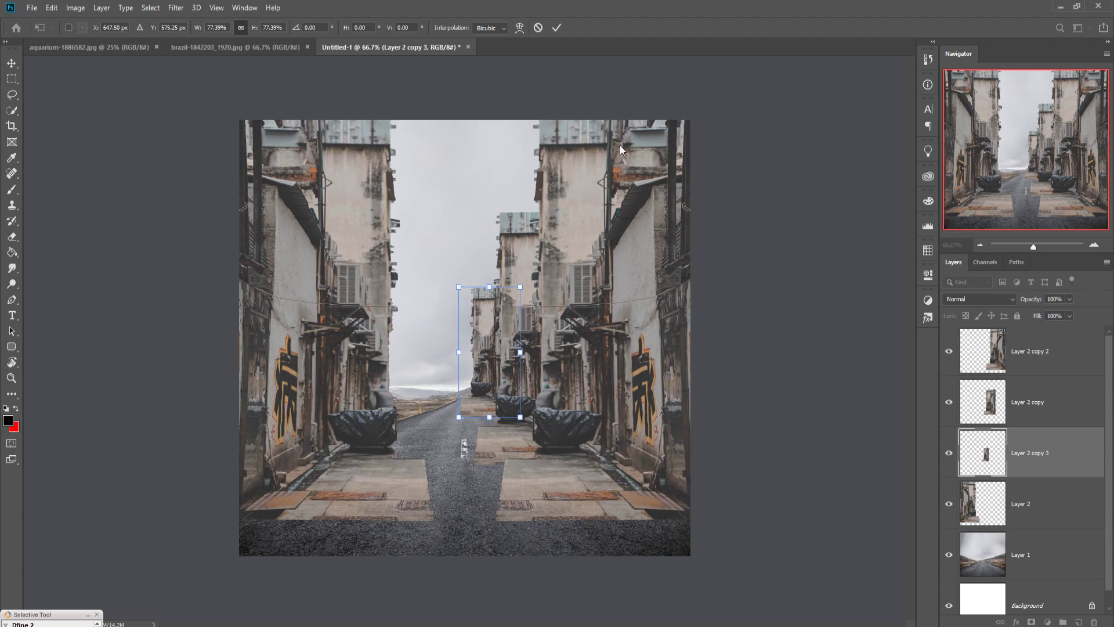
click(556, 27)
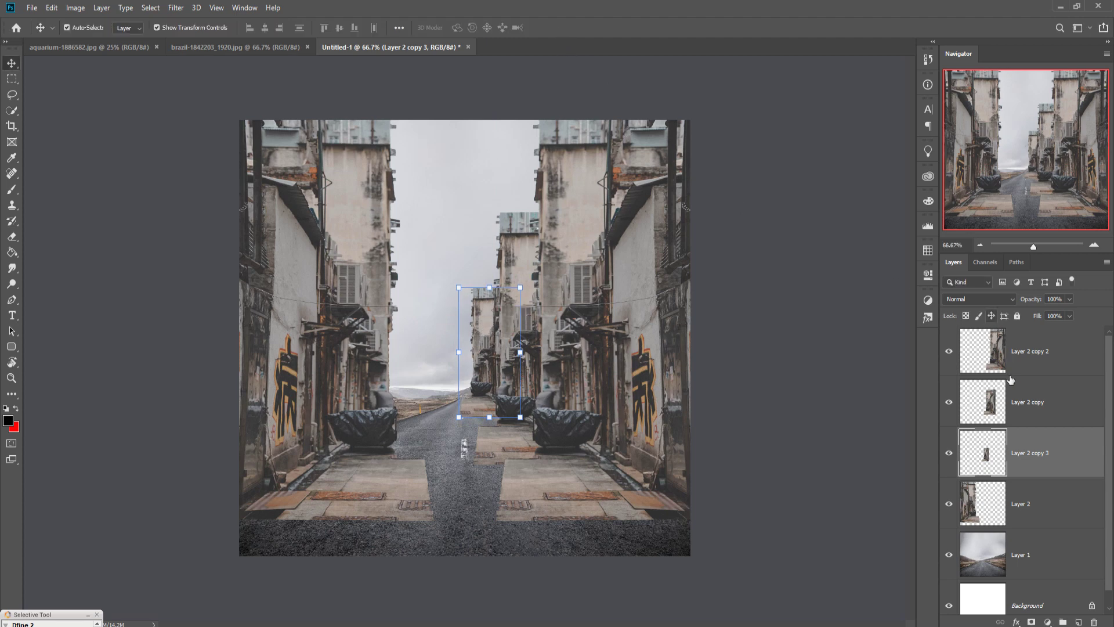
Step: Duplicate the left-hand buildings layer, Layer 2, within the same document, keeping the name Layer 2 copy 4
click(1048, 516)
right_click(1032, 503)
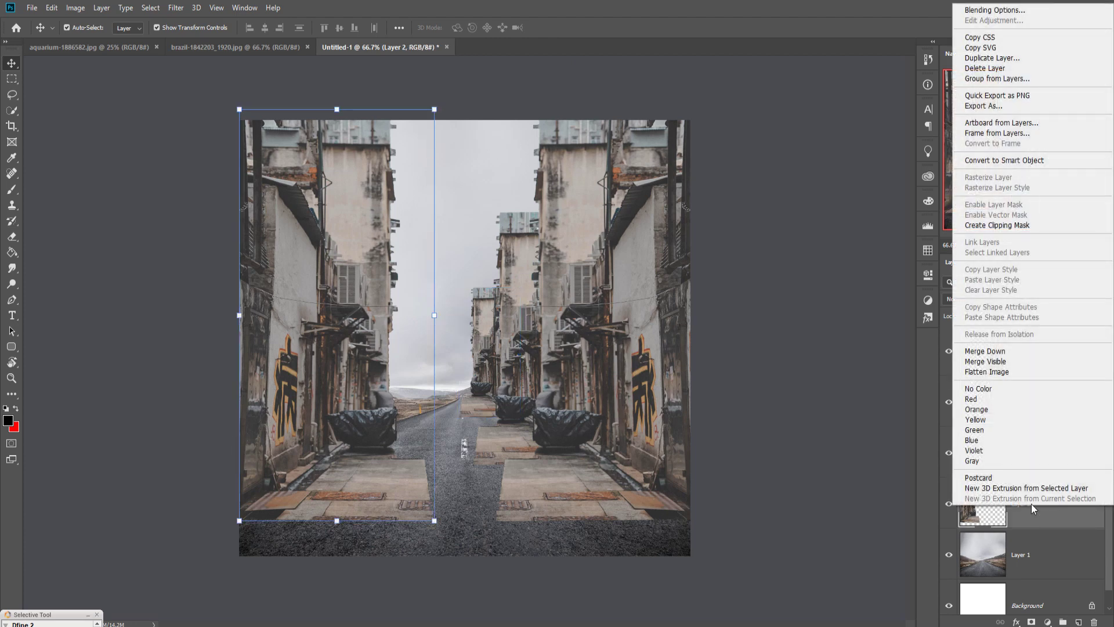
click(993, 59)
click(653, 179)
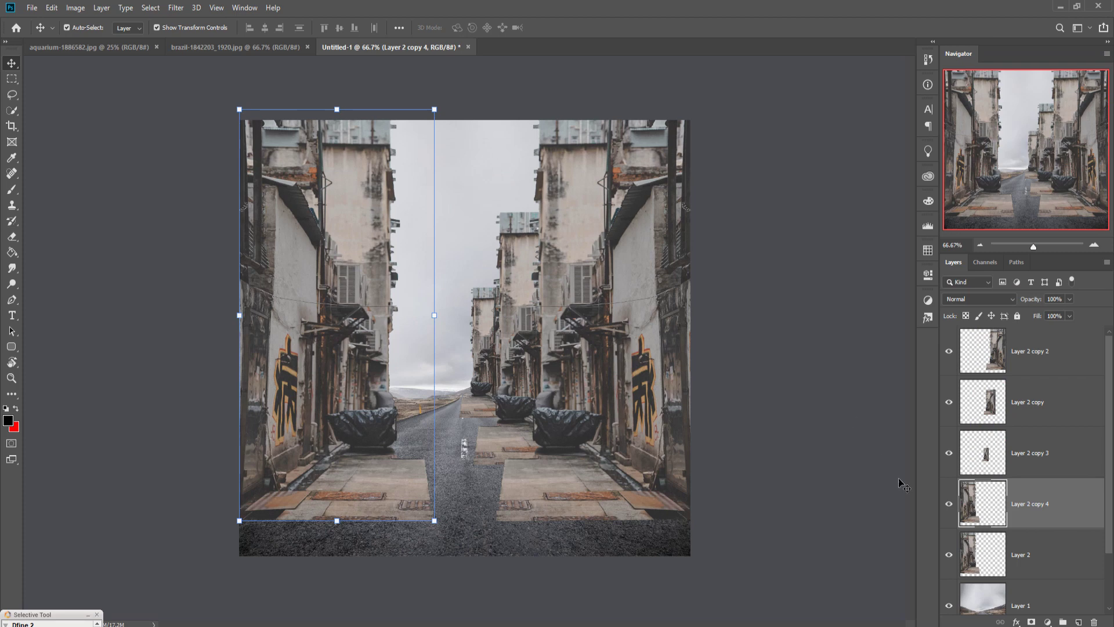
Step: Scale Layer 2 proportionally to about 57% and place it behind the left-hand buildings, level with its right-hand counterpart
click(1042, 555)
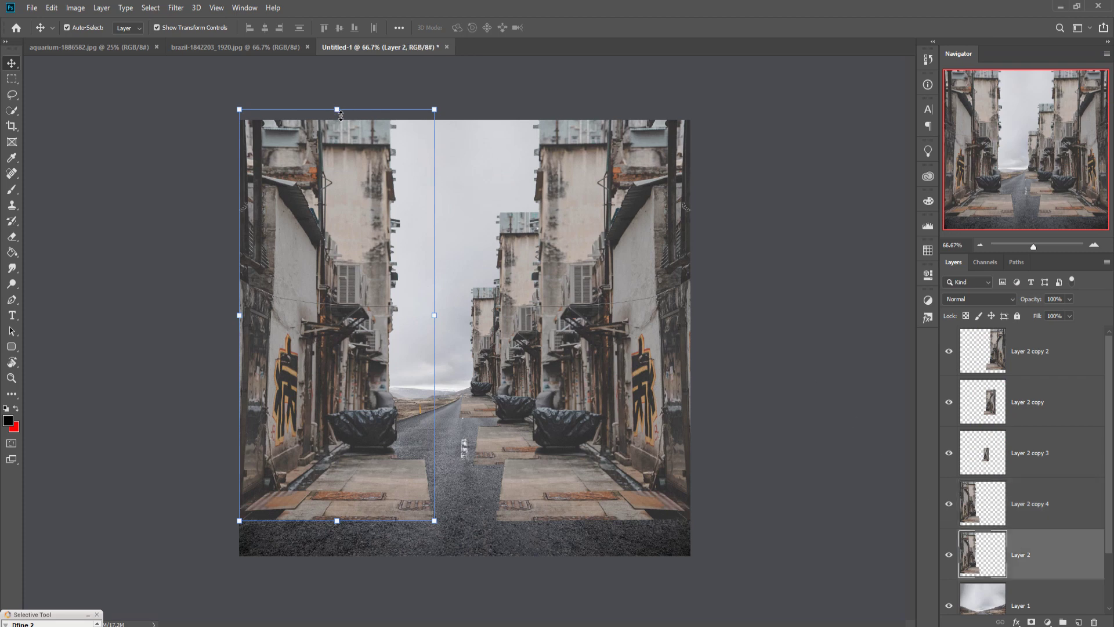
drag(341, 115, 417, 206)
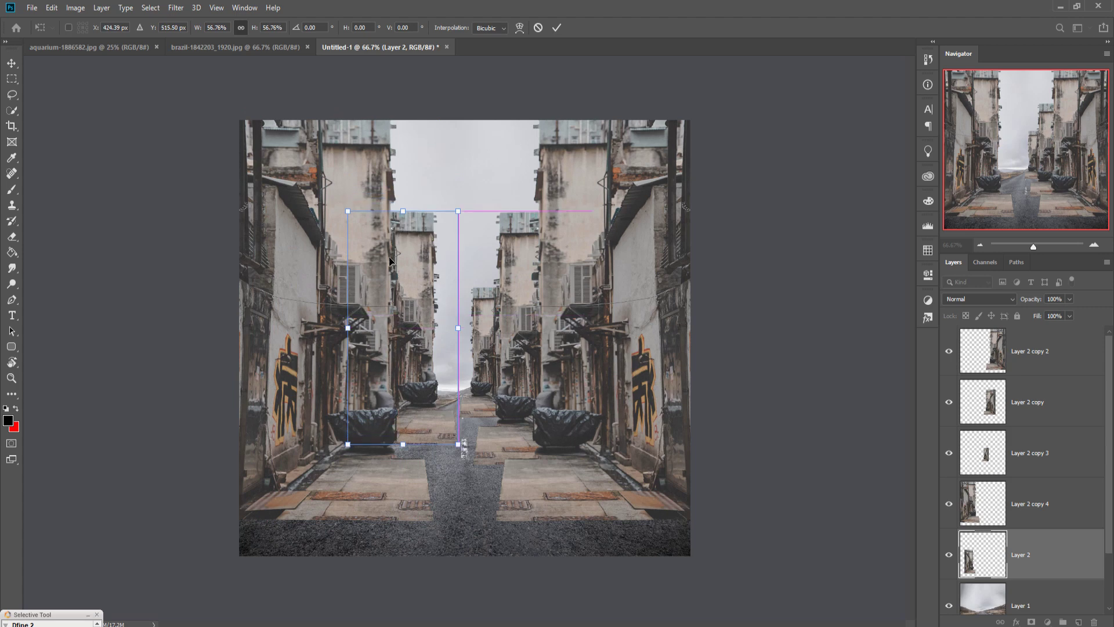
drag(390, 261, 390, 262)
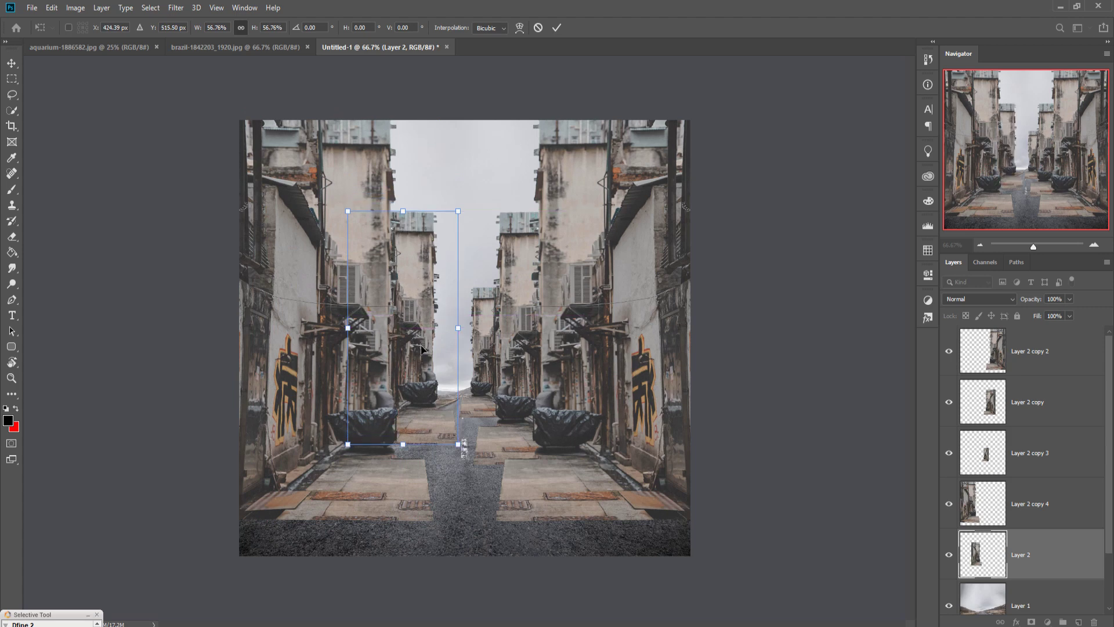
click(557, 27)
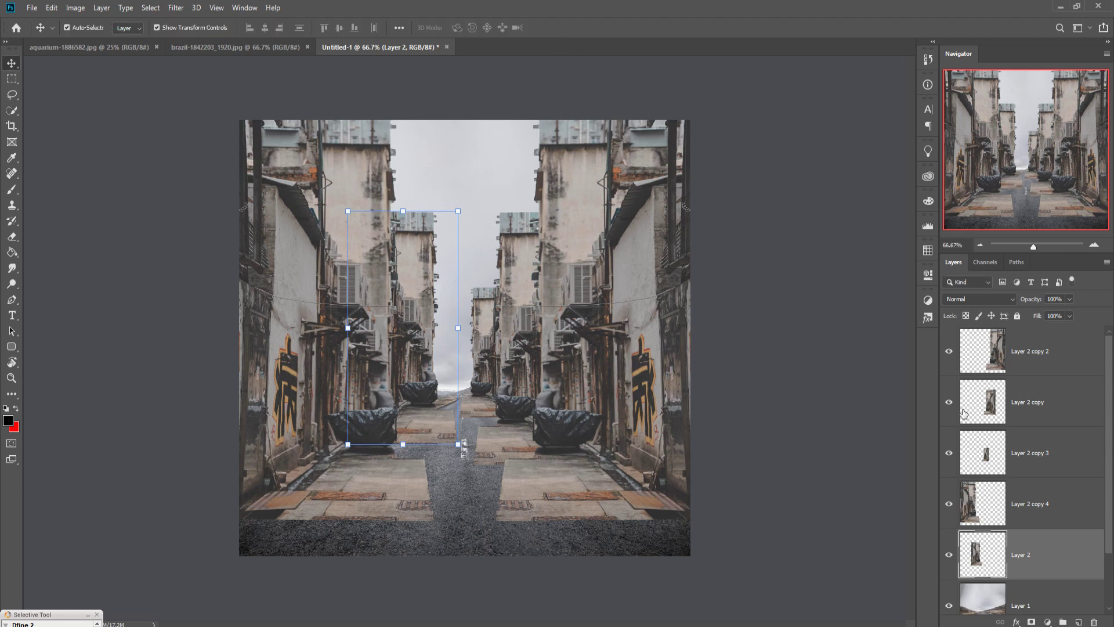
Step: Duplicate the reduced left-hand buildings on Layer 2, keeping the name Layer 2 copy 5
right_click(1051, 555)
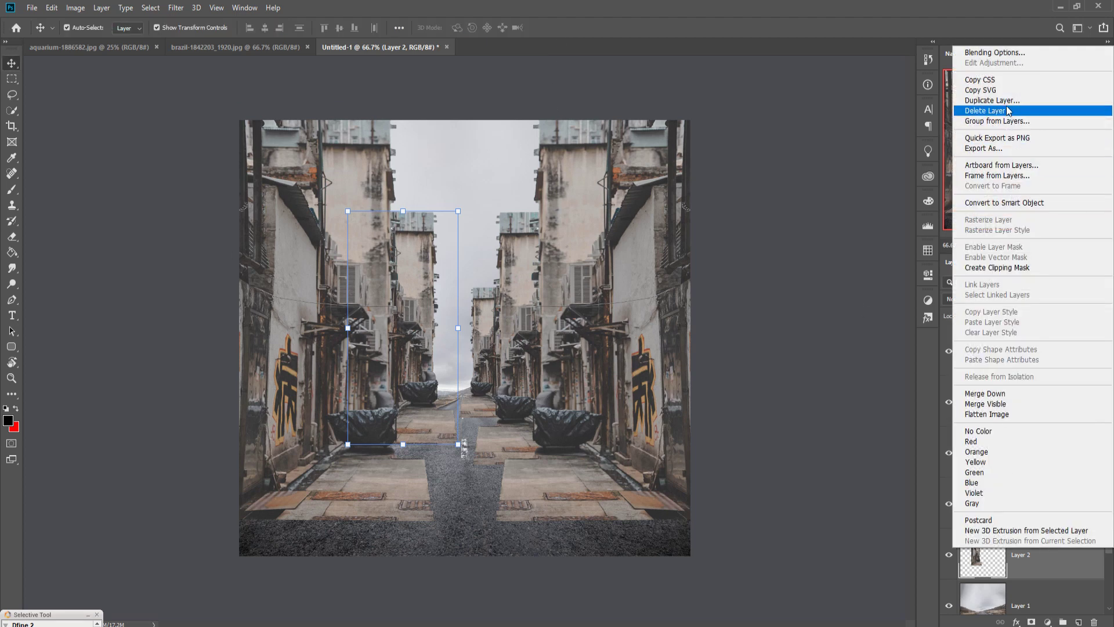
click(1007, 110)
click(648, 179)
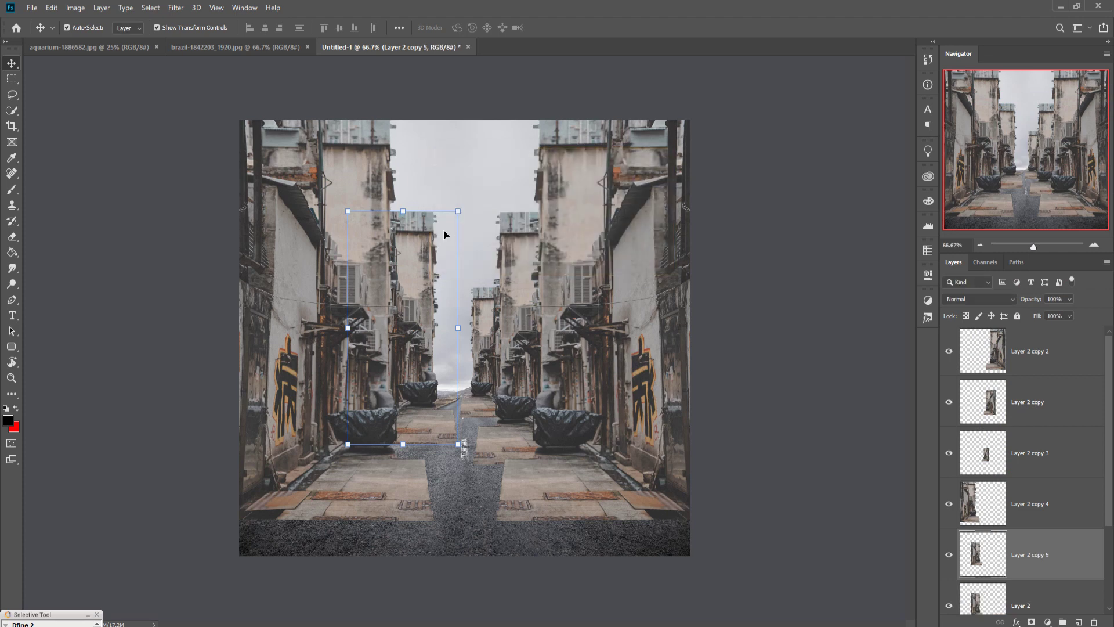
Step: Scale Layer 2 proportionally to about 65% and place it near the horizon, matching the smallest right-hand building
scroll(1069, 579, down, 2)
click(1037, 507)
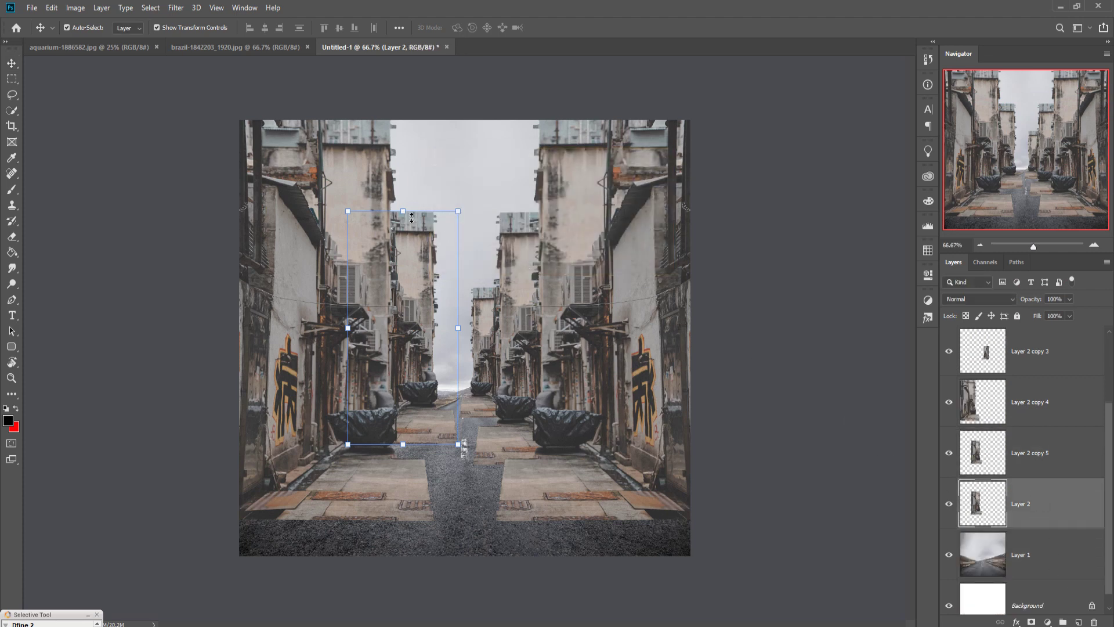
drag(412, 217, 412, 287)
drag(393, 350, 419, 362)
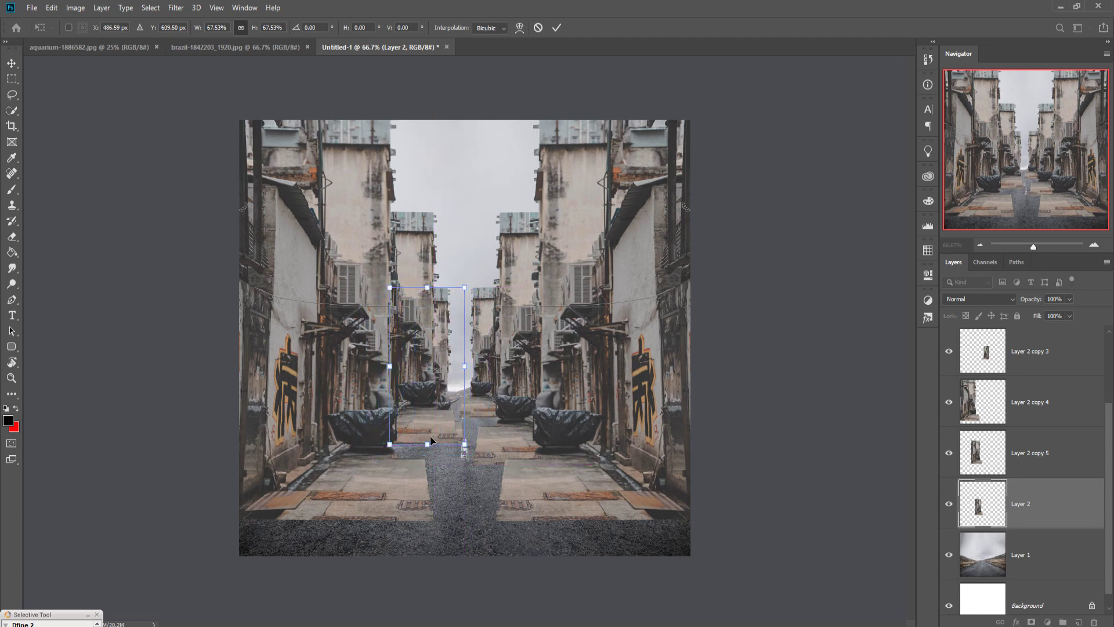
drag(423, 454, 425, 445)
drag(438, 369, 435, 356)
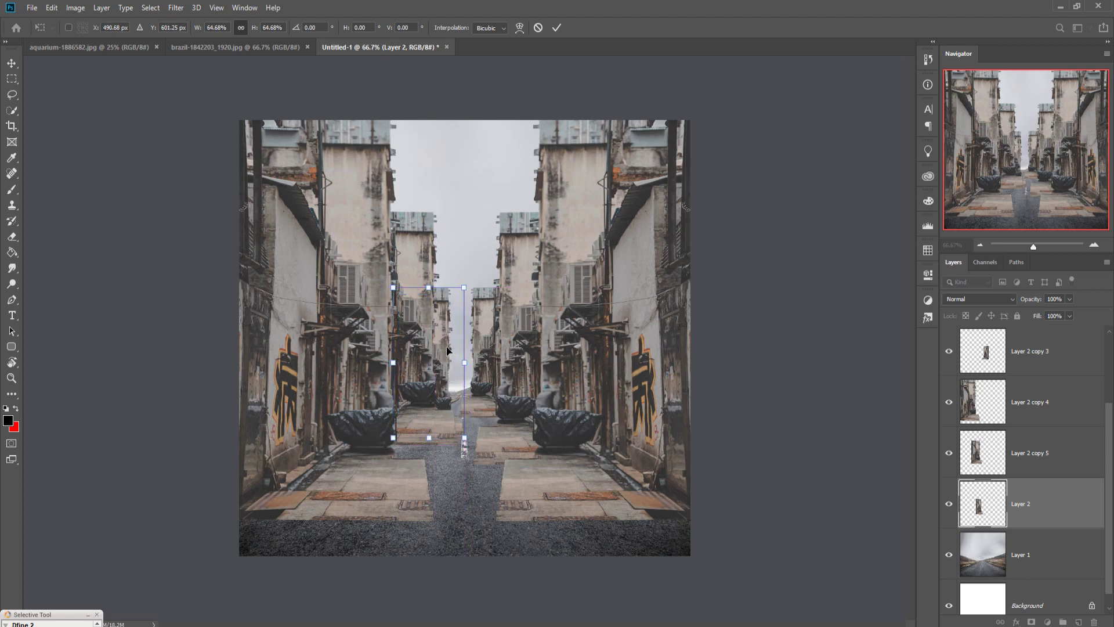
click(557, 27)
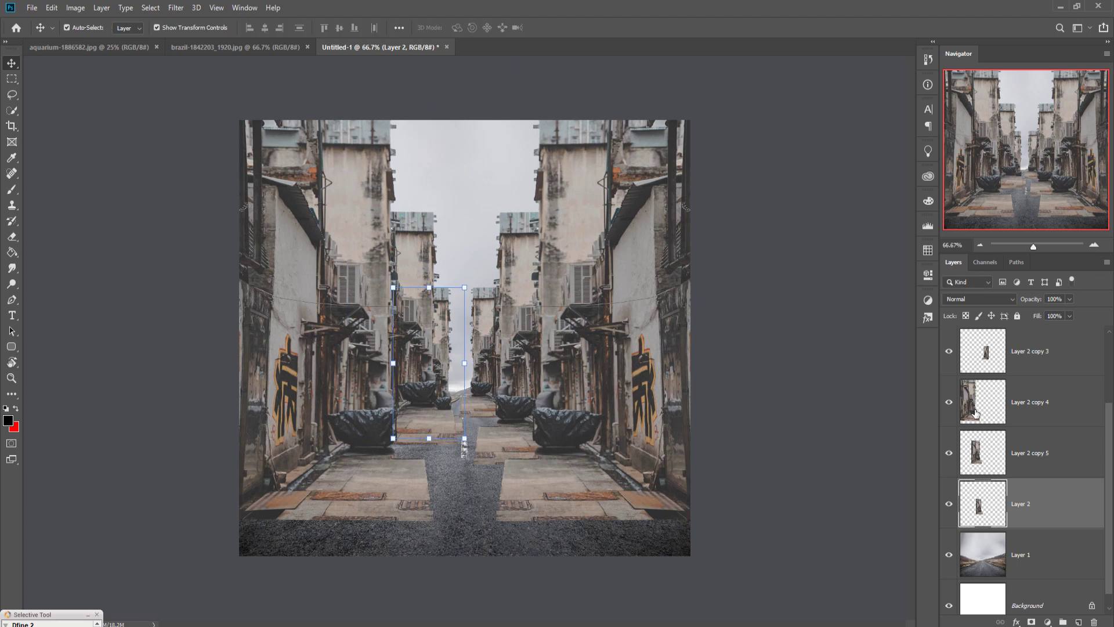
Step: Merge all the building layers from Layer 2 copy 2 down to Layer 2, and compare the image with and without the merged layer
scroll(1031, 509, up, 2)
click(1049, 366)
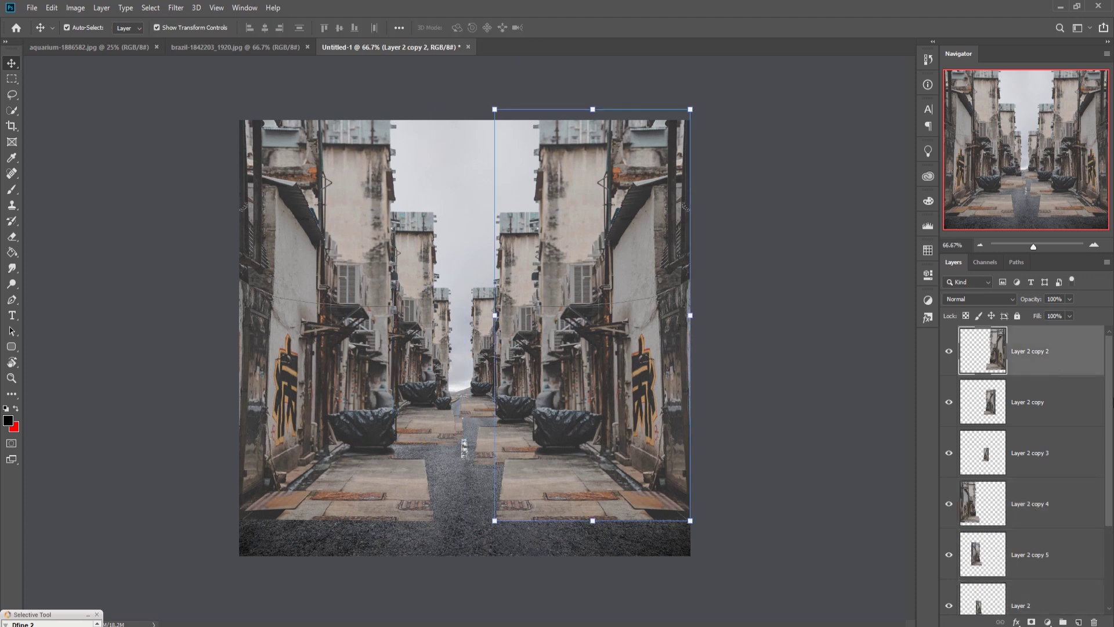
drag(1113, 410, 1110, 499)
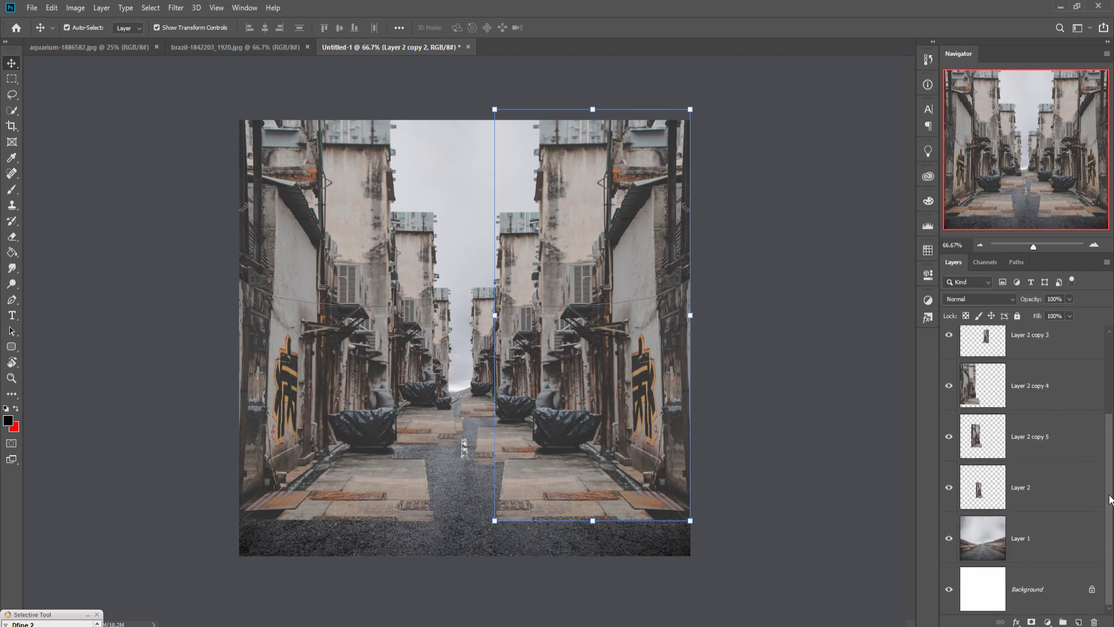
shift+click(1049, 496)
right_click(1054, 344)
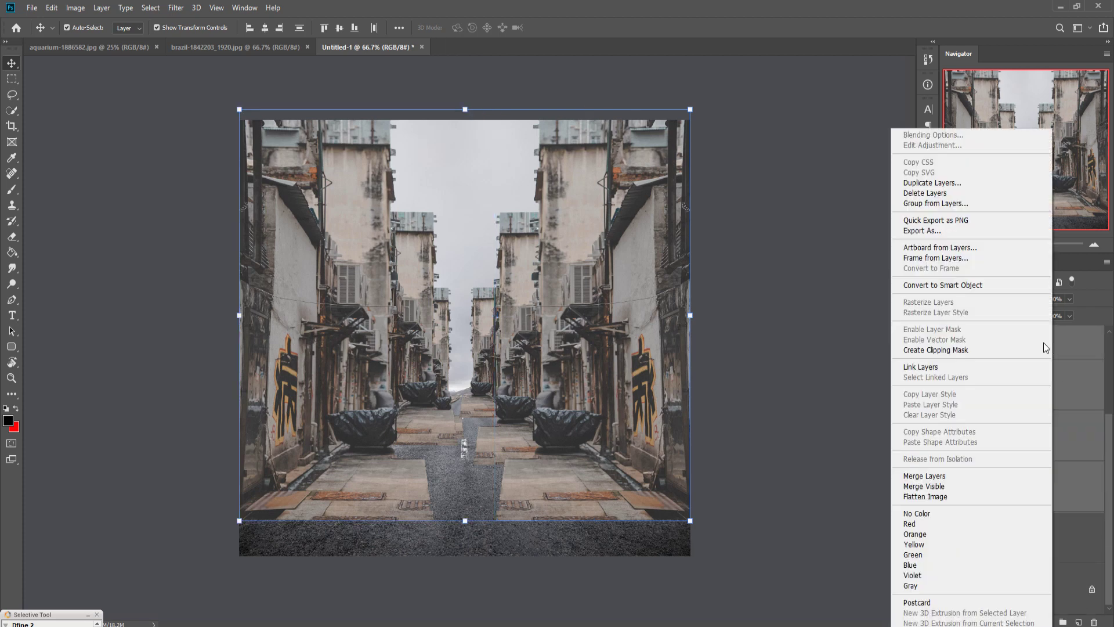
click(958, 476)
click(950, 351)
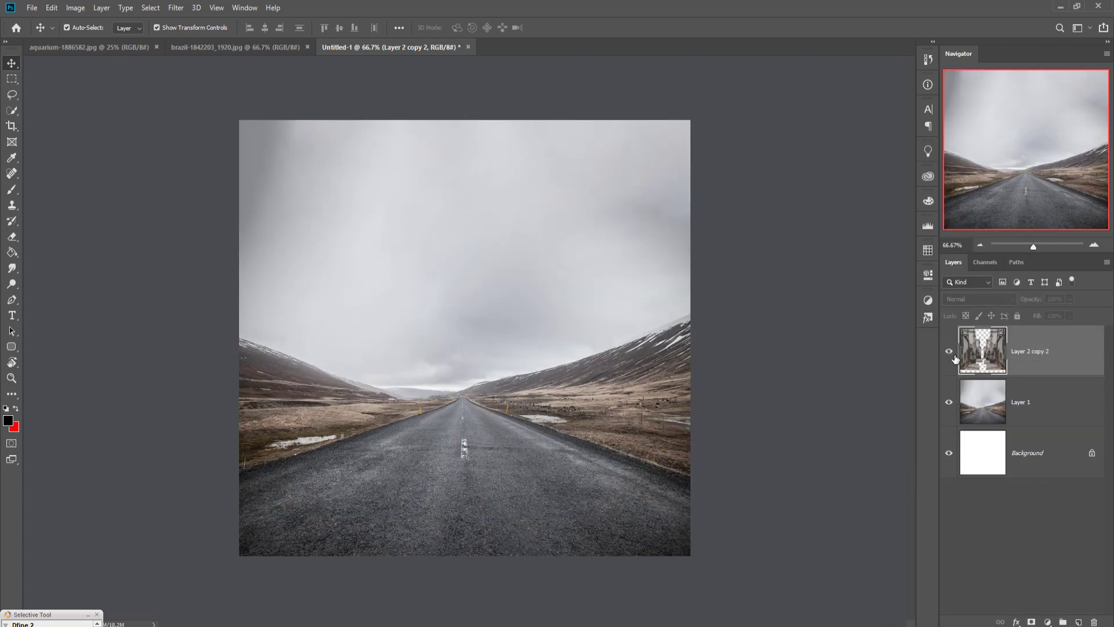
click(952, 353)
click(954, 356)
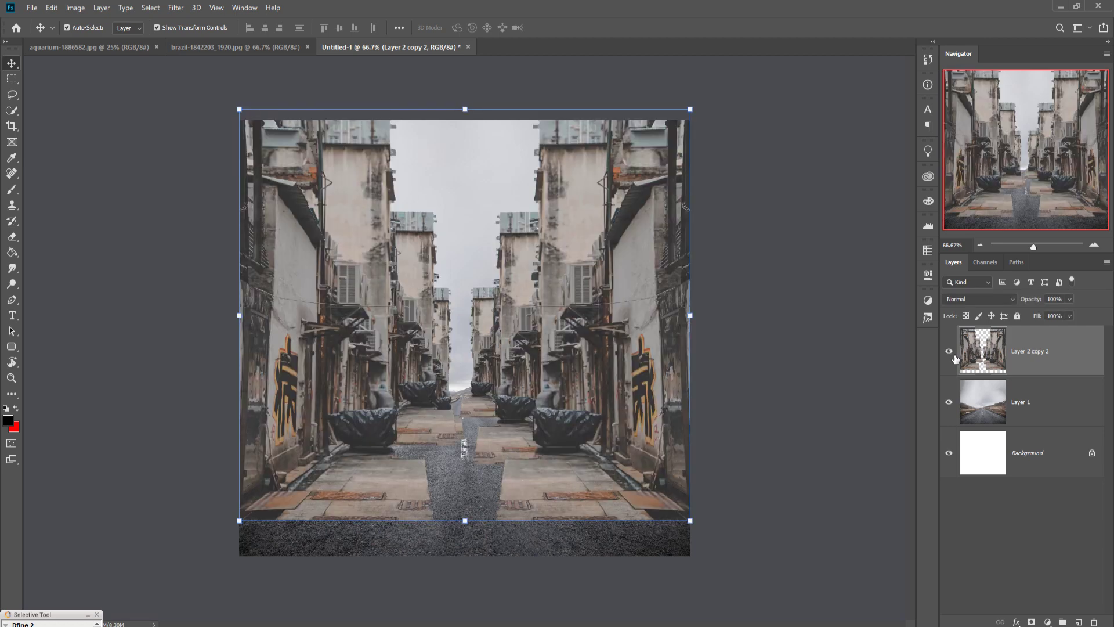
Step: Add a layer mask to the merged buildings layer and set the Brush opacity to 51%
click(1033, 620)
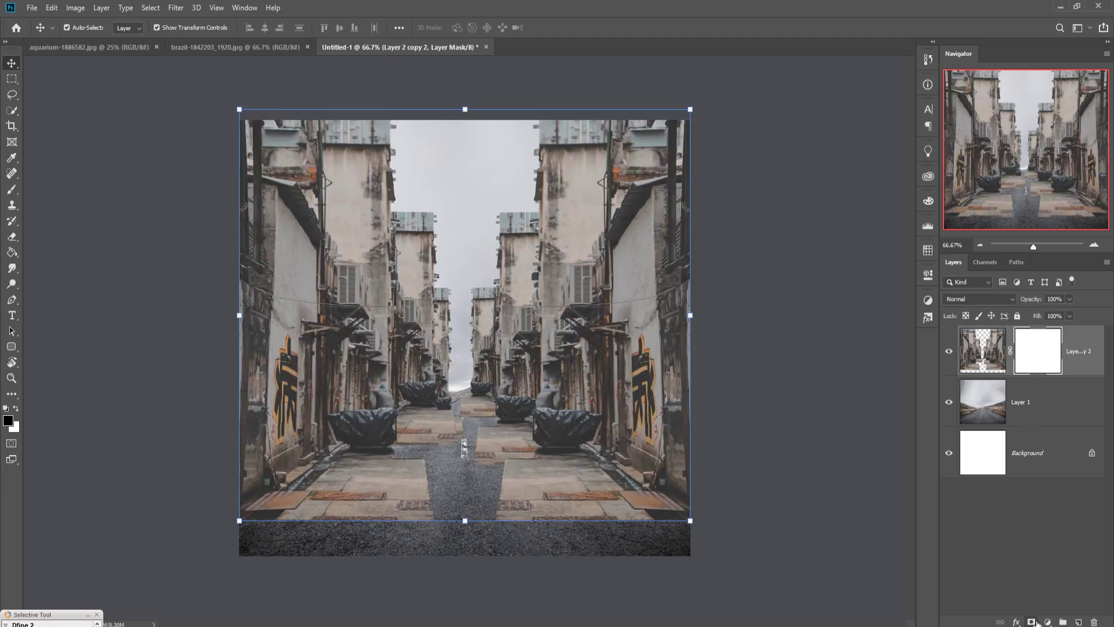
click(12, 190)
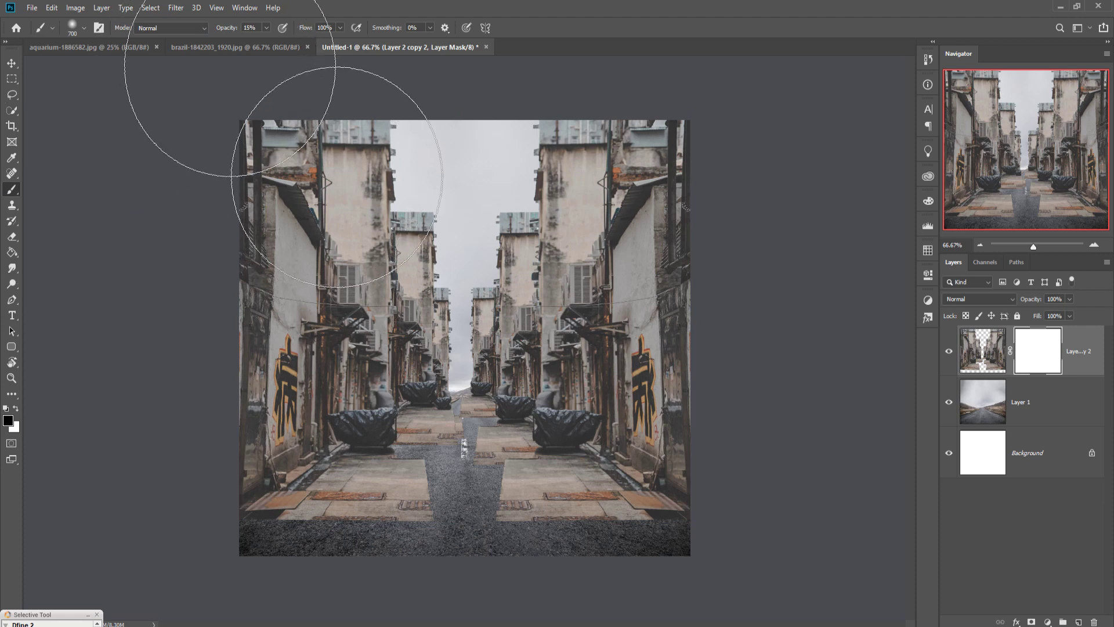
click(267, 27)
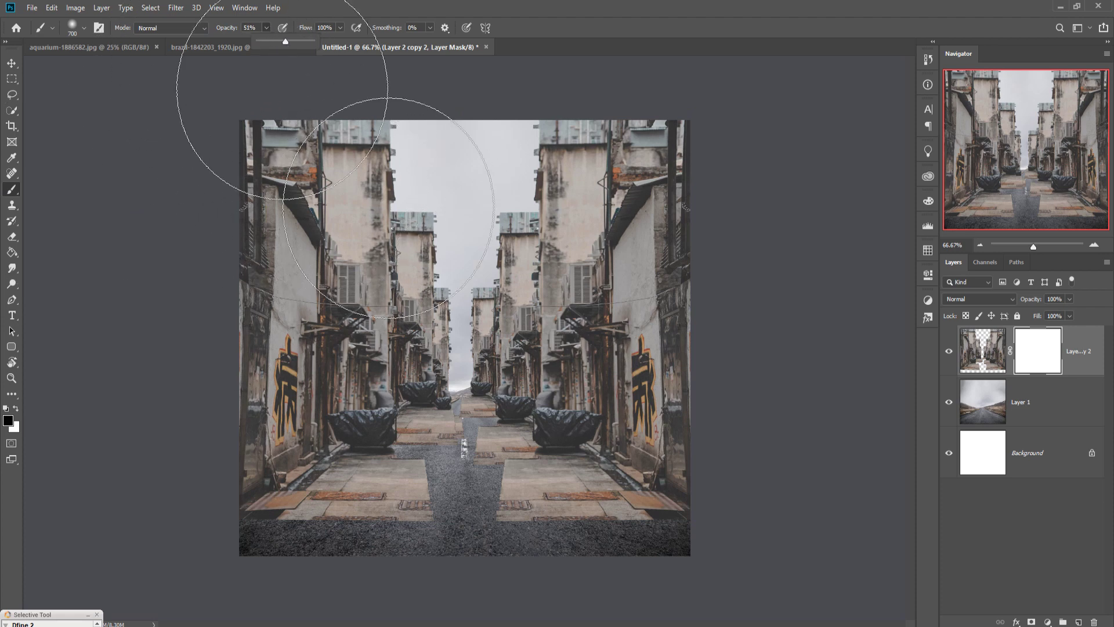
key(Return)
Step: Reduce the brush size and paint black on the mask over the paving between the buildings to reveal the asphalt road
key(bracketleft)
key(bracketleft)
key(bracketleft)
key(bracketleft)
key(bracketleft)
key(bracketleft)
key(bracketleft)
key(bracketleft)
key(bracketleft)
key(bracketleft)
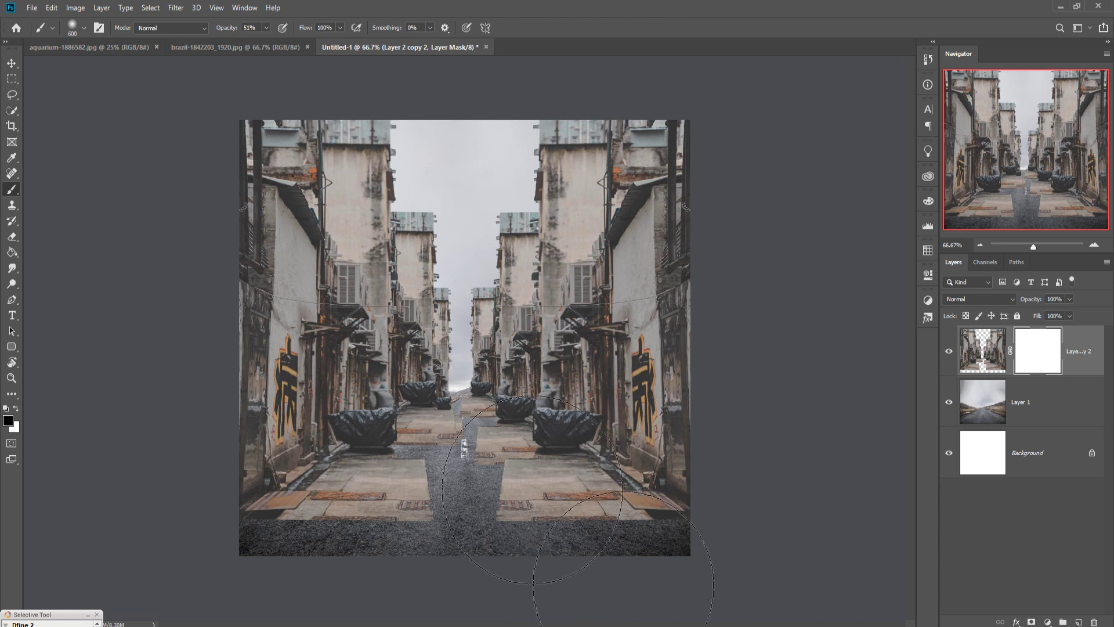
mouse_move(483, 491)
mouse_down()
mouse_move(431, 552)
mouse_move(432, 540)
mouse_move(361, 553)
mouse_move(337, 531)
mouse_move(332, 540)
mouse_move(369, 515)
mouse_move(391, 516)
mouse_move(313, 551)
mouse_move(416, 536)
mouse_move(467, 509)
mouse_move(457, 523)
mouse_move(426, 510)
mouse_move(476, 468)
mouse_move(489, 482)
mouse_move(497, 474)
mouse_move(503, 502)
mouse_move(526, 498)
mouse_move(530, 509)
mouse_move(535, 485)
mouse_move(553, 510)
mouse_move(544, 535)
mouse_move(570, 549)
mouse_move(559, 543)
mouse_move(631, 542)
mouse_move(595, 523)
mouse_move(680, 572)
mouse_move(530, 576)
mouse_move(529, 532)
mouse_move(472, 468)
mouse_up()
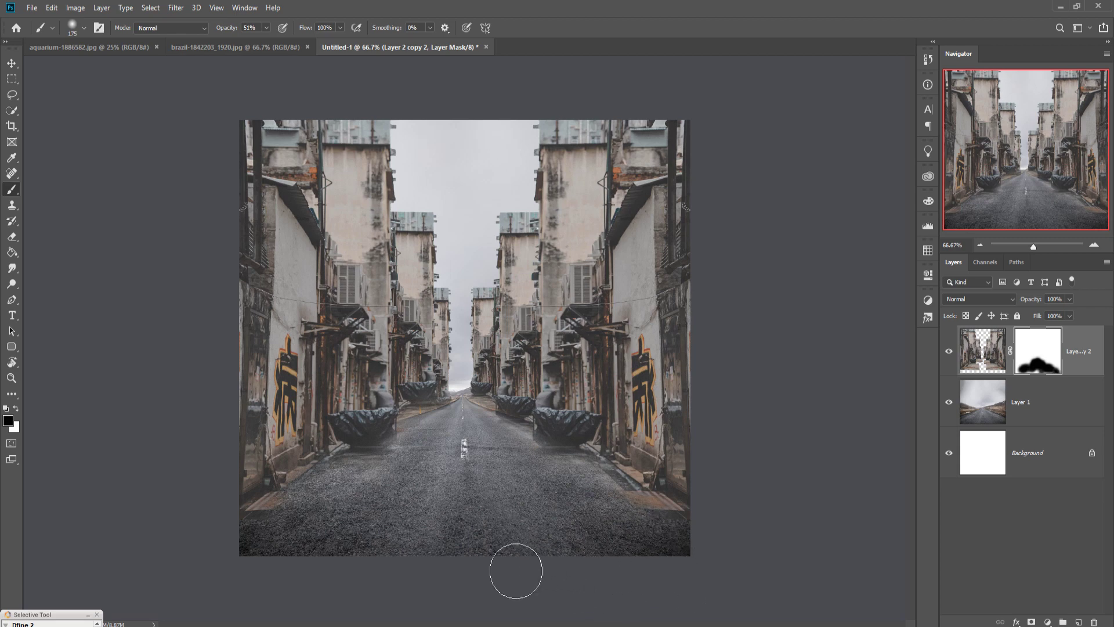
drag(373, 577, 330, 559)
Step: Switch to the brazil-1842203_1920.jpg photo and quick-select the man's cap, jacket and backpack with a small brush
click(12, 62)
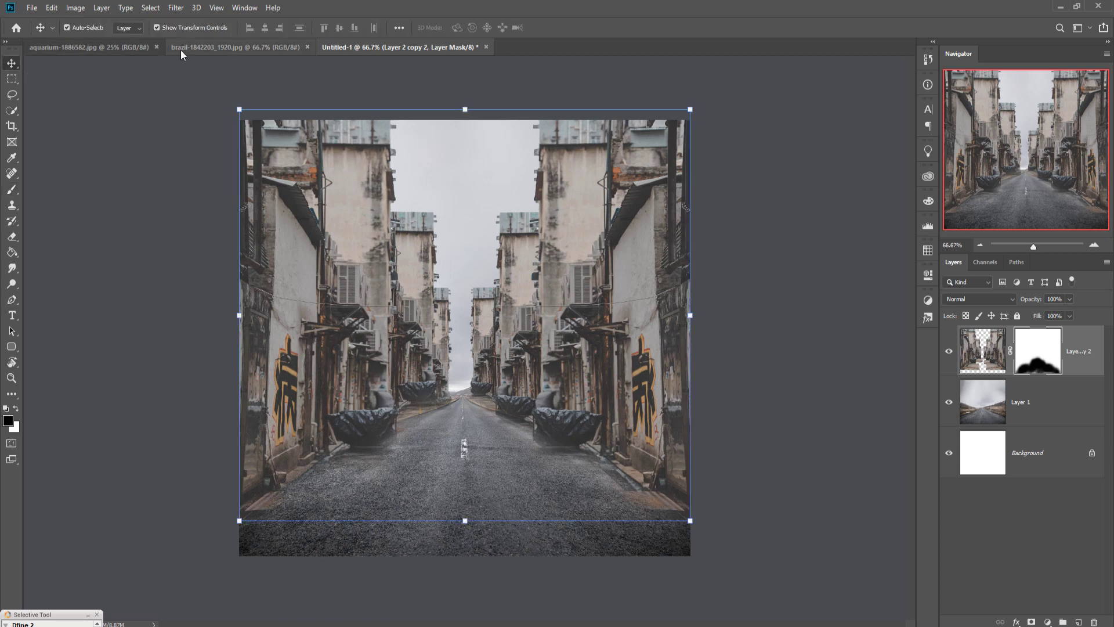
click(198, 49)
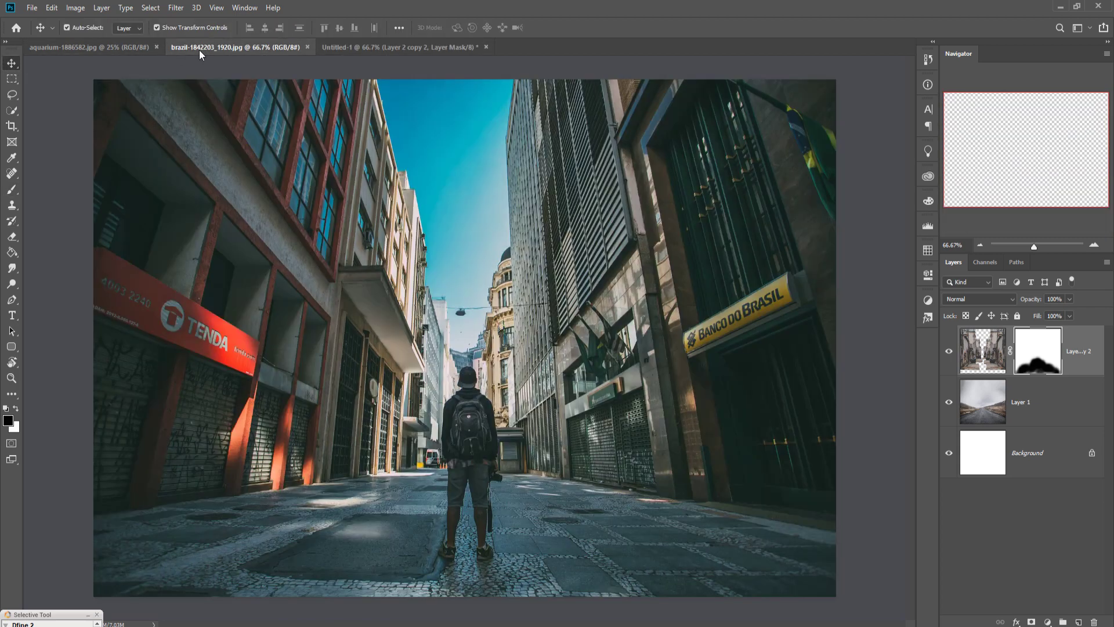
click(13, 109)
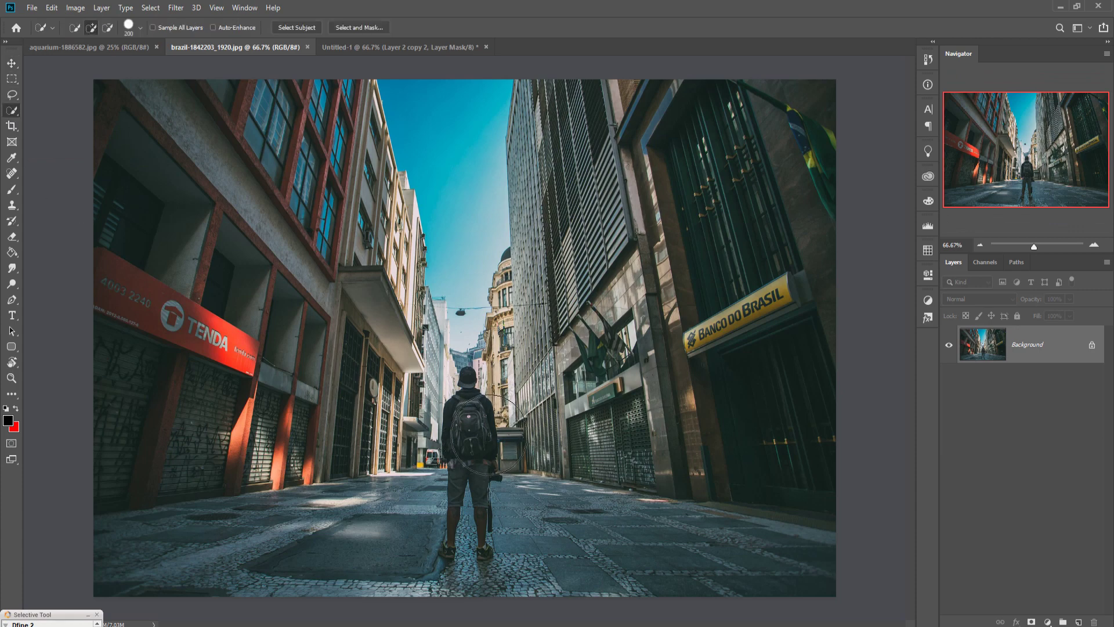
key(bracketleft)
key(bracketleft)
key(bracketleft)
key(ctrl+plus)
key(ctrl+plus)
key(ctrl+plus)
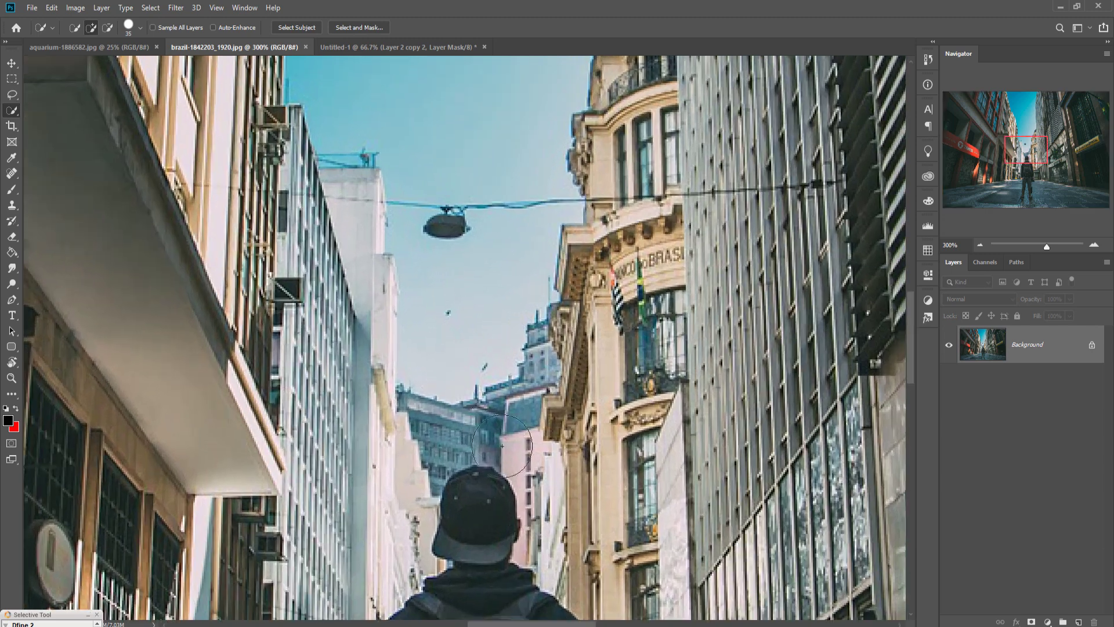
drag(472, 498, 472, 221)
key(bracketleft)
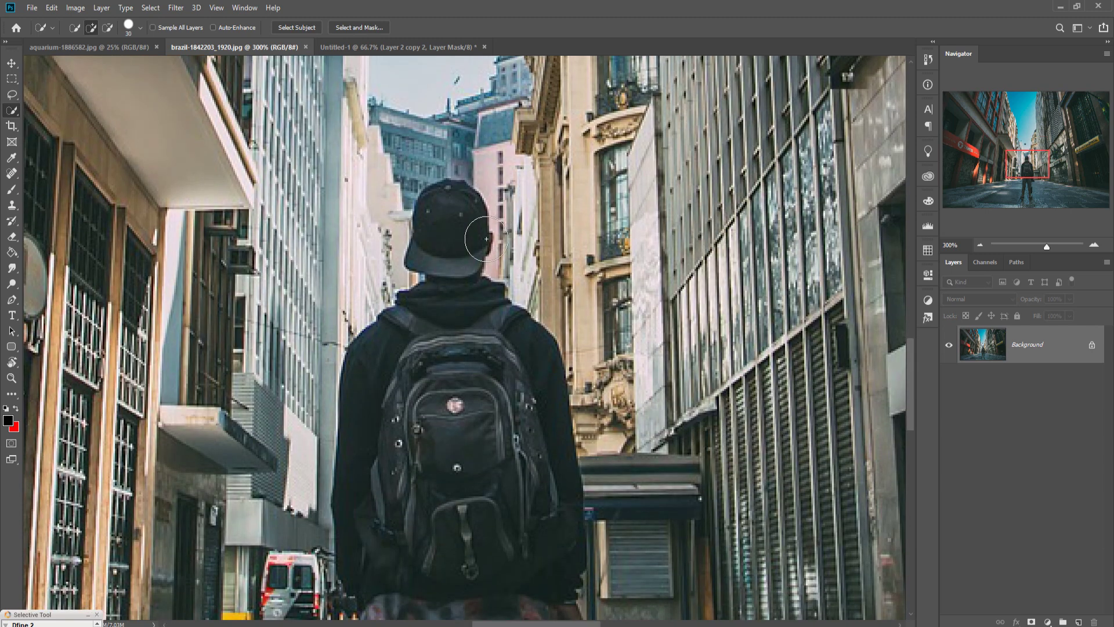
mouse_move(458, 202)
mouse_down()
mouse_move(449, 219)
mouse_move(459, 199)
mouse_up()
mouse_move(427, 272)
mouse_down()
mouse_move(462, 299)
mouse_move(477, 381)
mouse_move(494, 368)
mouse_move(583, 415)
mouse_move(595, 475)
mouse_move(567, 493)
mouse_move(539, 577)
mouse_move(521, 518)
mouse_up()
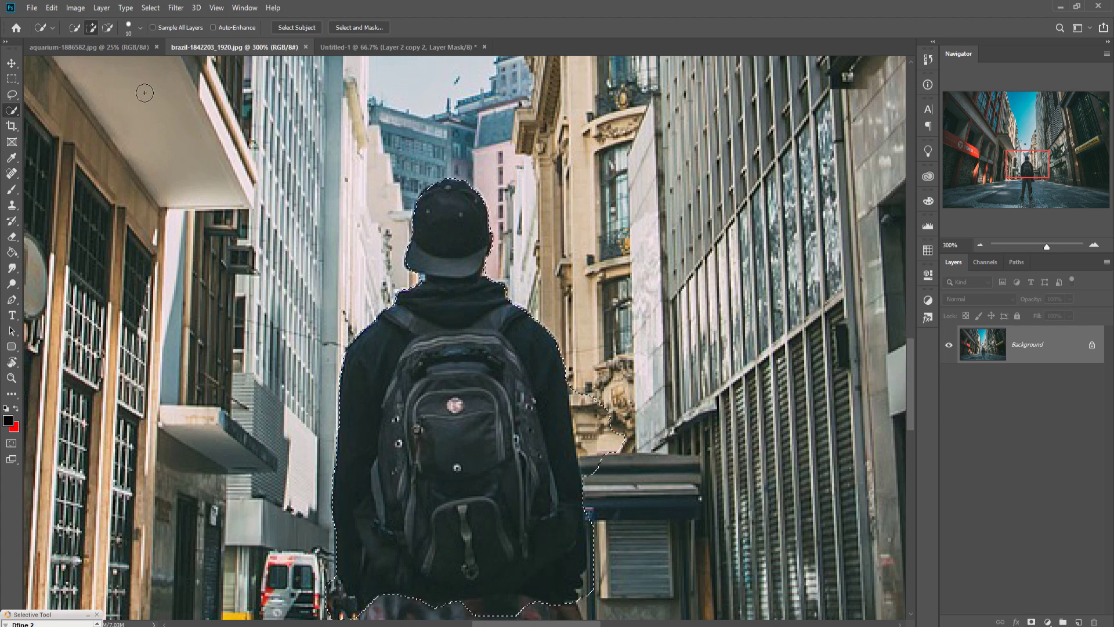
Step: Subtract the building areas spilling out beside the man's right arm from the selection
click(107, 27)
mouse_move(546, 333)
mouse_down()
mouse_move(587, 367)
mouse_move(609, 479)
mouse_up()
drag(592, 409, 592, 449)
Step: Extend the selection over the man's shirt hem, shorts, camera, strap, legs and both shoes with a size 10 brush
drag(484, 499, 493, 283)
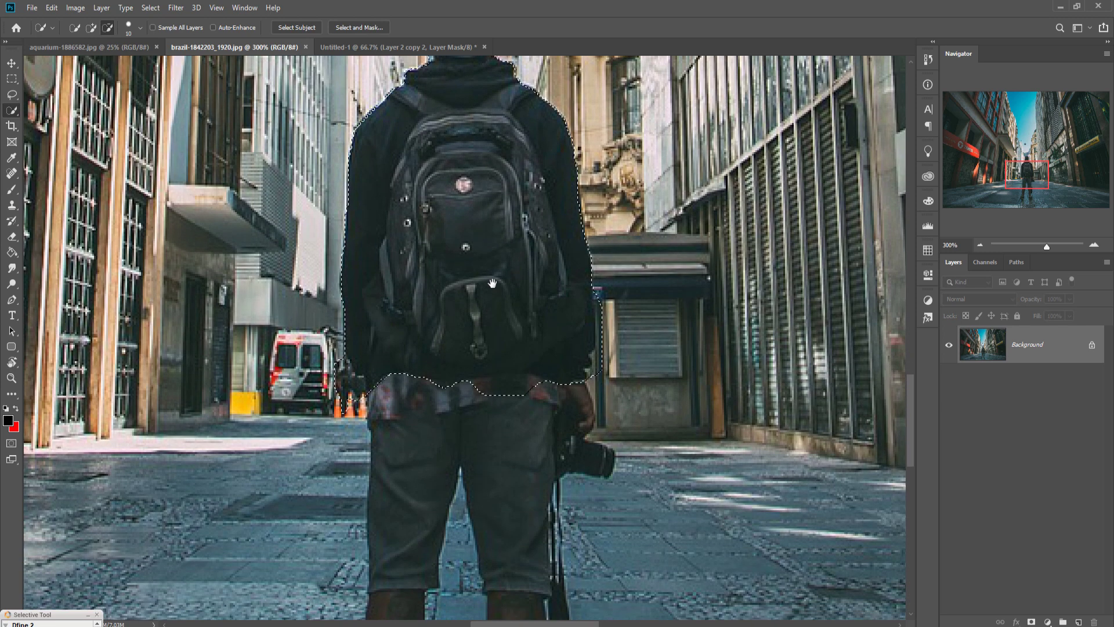
click(91, 28)
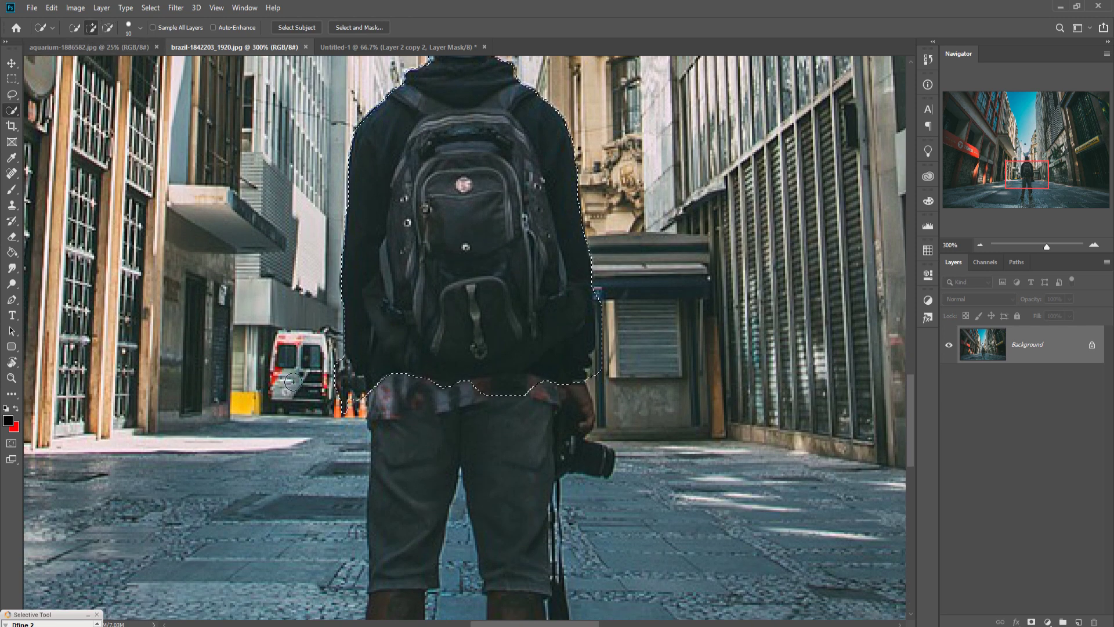
mouse_move(377, 406)
mouse_down()
mouse_move(415, 384)
mouse_move(416, 503)
mouse_move(447, 486)
mouse_up()
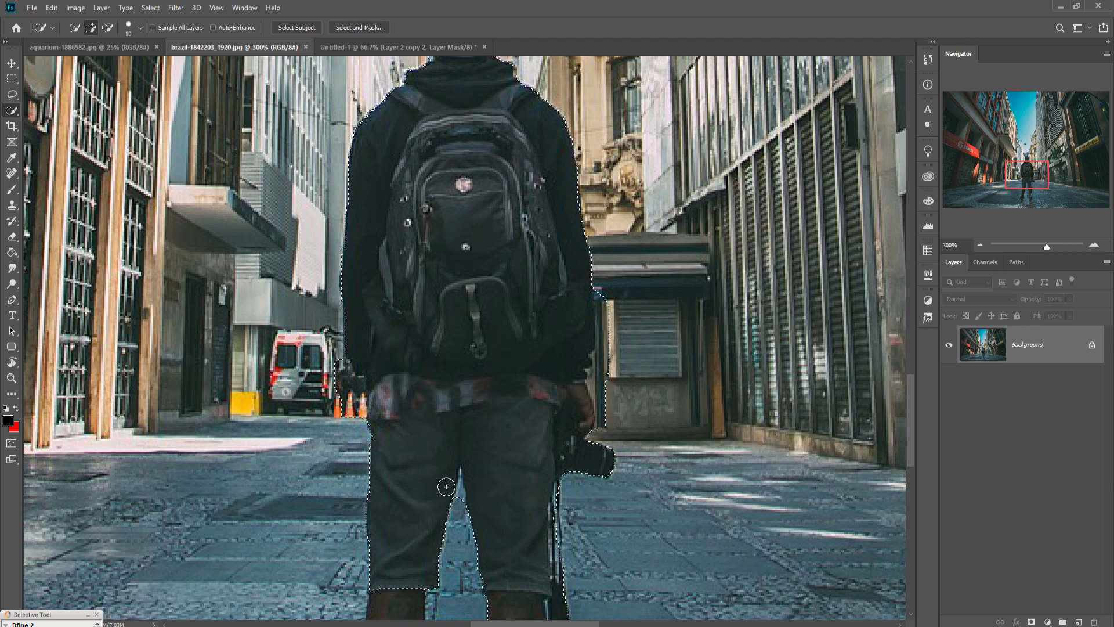
mouse_move(543, 441)
mouse_down()
mouse_move(492, 159)
mouse_move(494, 318)
mouse_up()
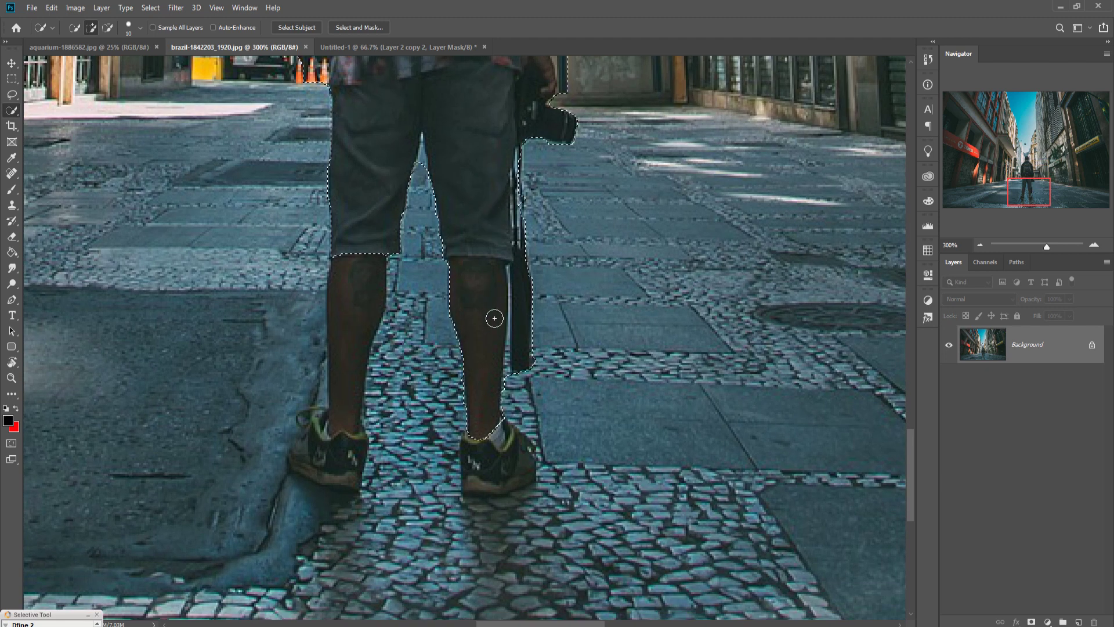
click(503, 478)
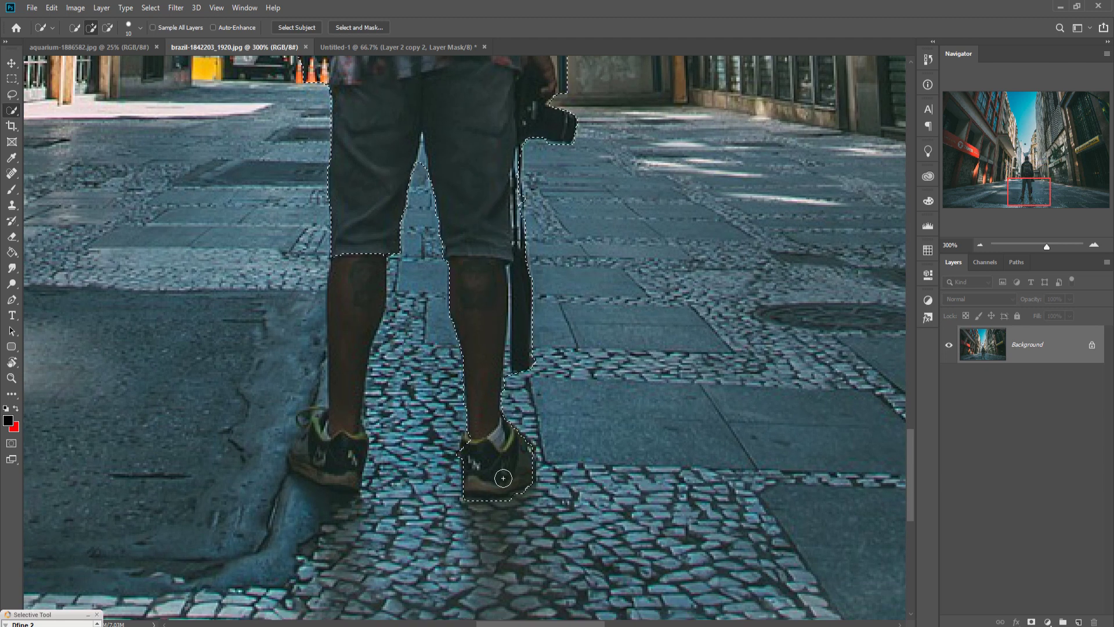
mouse_move(366, 261)
mouse_down()
mouse_move(353, 457)
mouse_move(335, 471)
mouse_move(307, 460)
mouse_move(346, 483)
mouse_up()
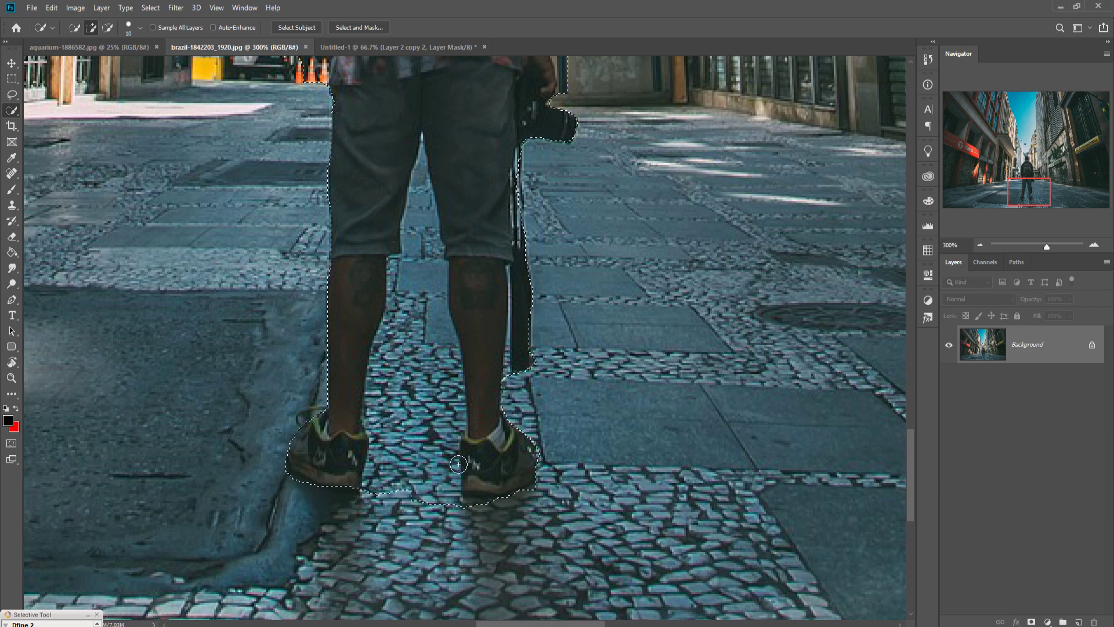
mouse_move(333, 486)
mouse_down()
mouse_move(360, 491)
mouse_move(336, 512)
mouse_up()
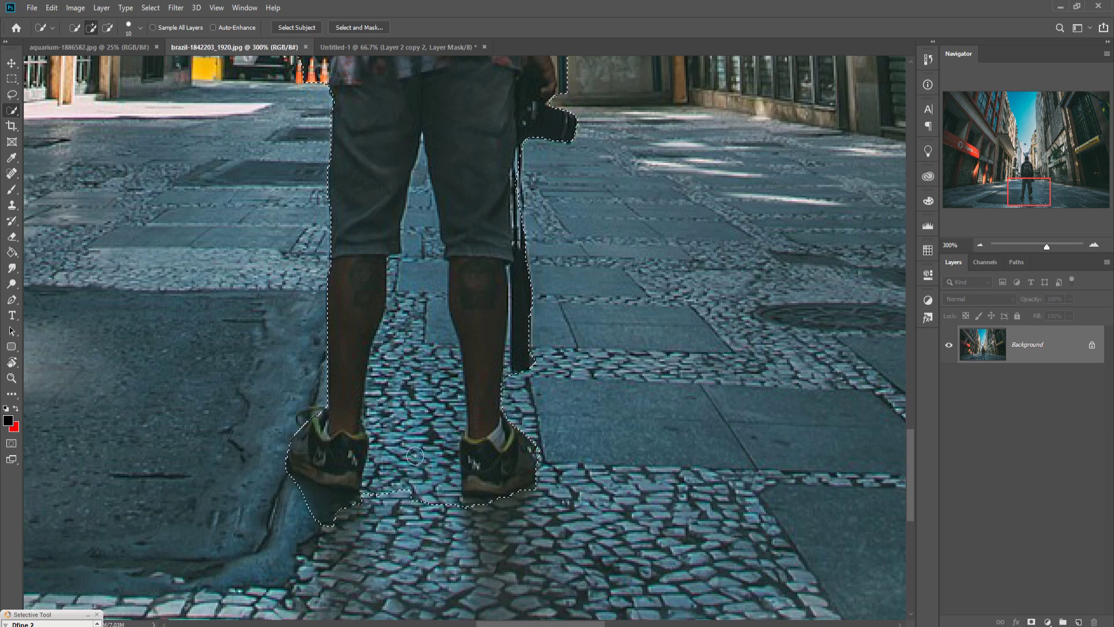
Step: Subtract the paving between the man's legs and shoes from the selection
click(107, 27)
mouse_move(386, 360)
mouse_down()
mouse_move(429, 348)
mouse_move(437, 381)
mouse_move(395, 441)
mouse_move(444, 420)
mouse_move(437, 513)
mouse_move(383, 514)
mouse_up()
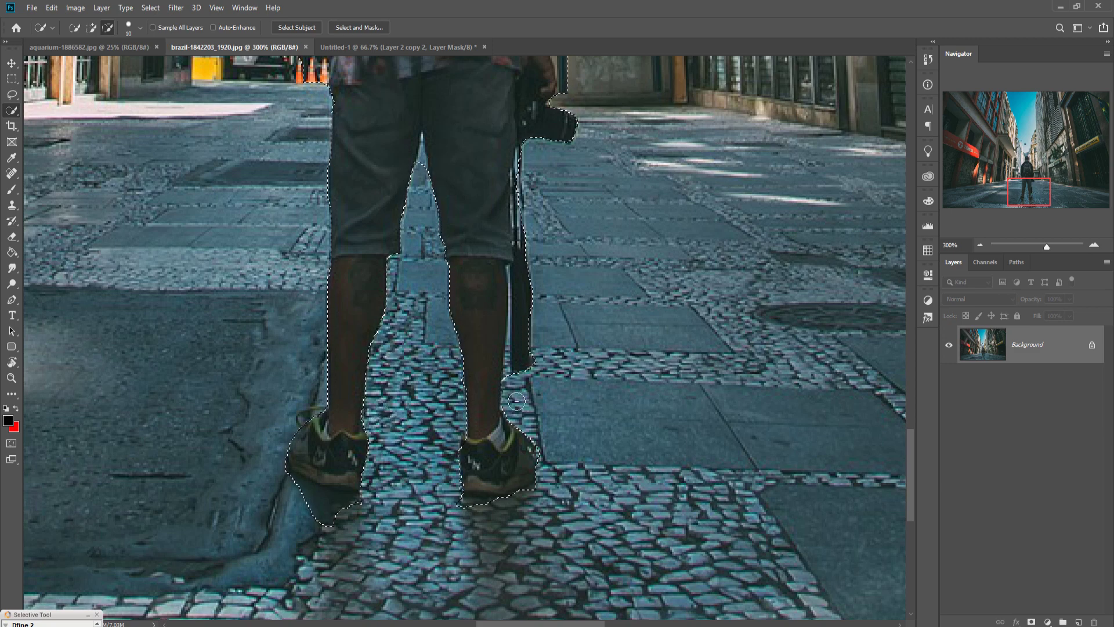
key(ctrl+d)
key(ctrl+1)
key(ctrl+shift+d)
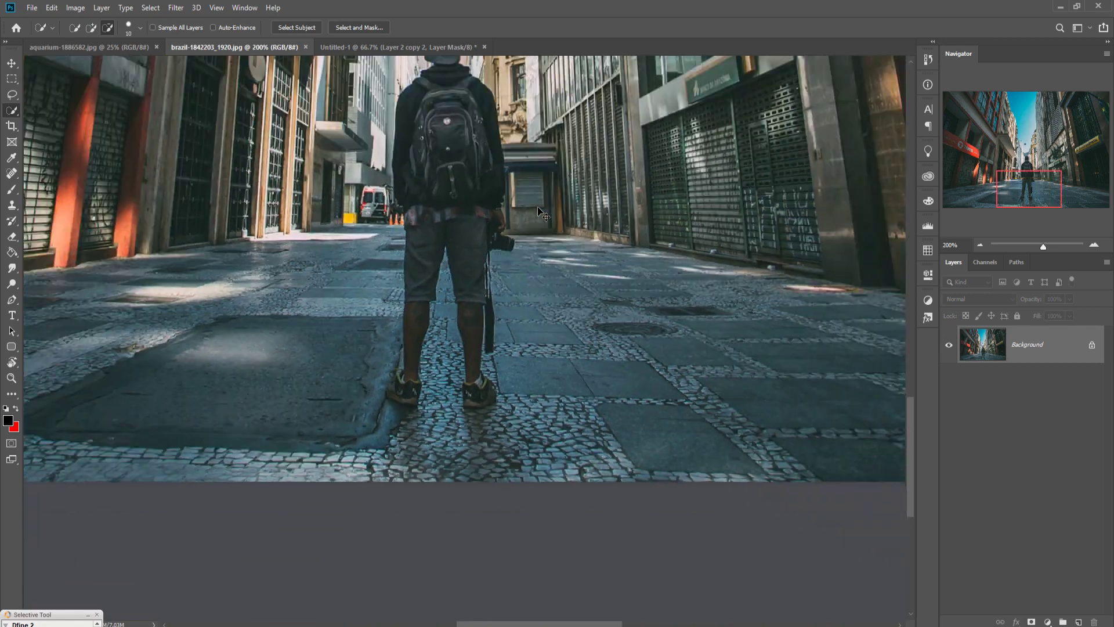
Step: Float the brazil photo, copy the selected man into the Untitled-1 composite and close the photo
key(v)
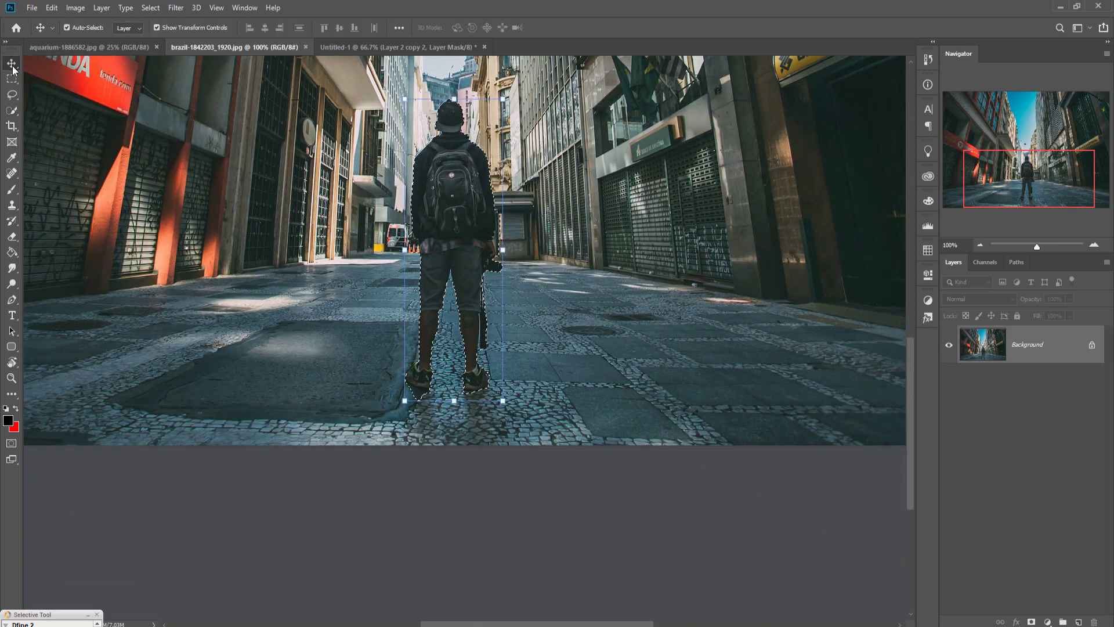
drag(205, 47, 644, 124)
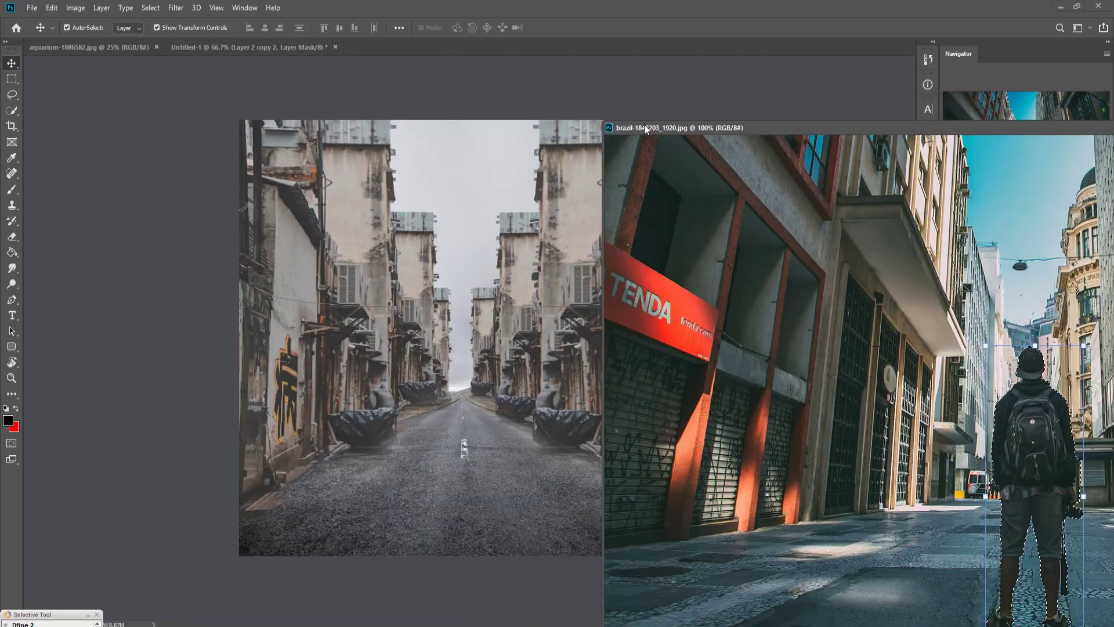
drag(1034, 430, 475, 404)
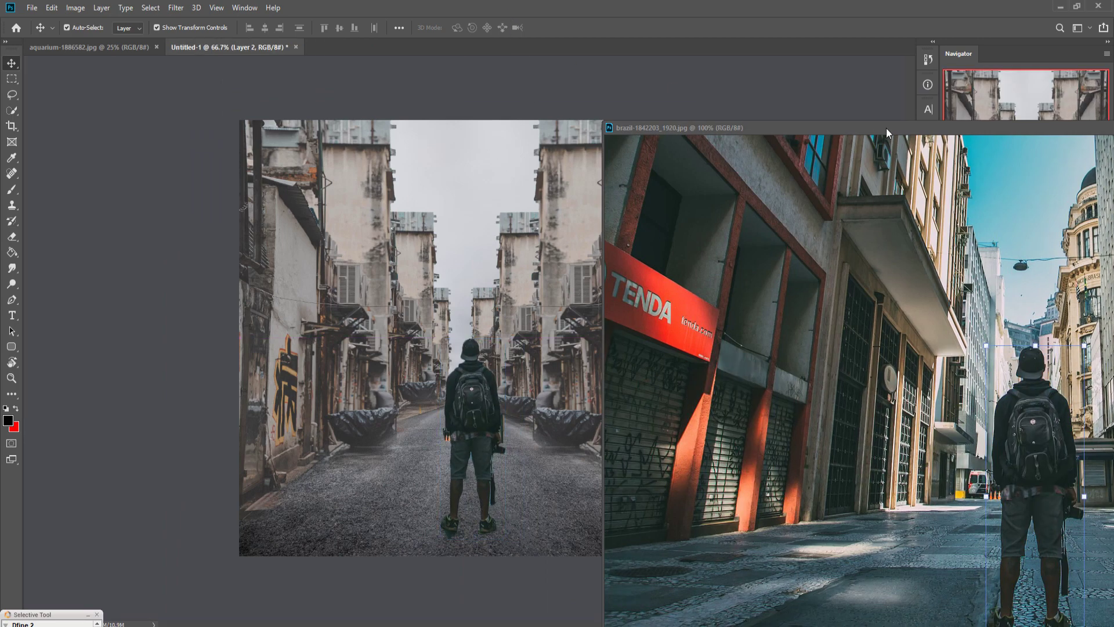
drag(886, 127, 526, 133)
click(1073, 134)
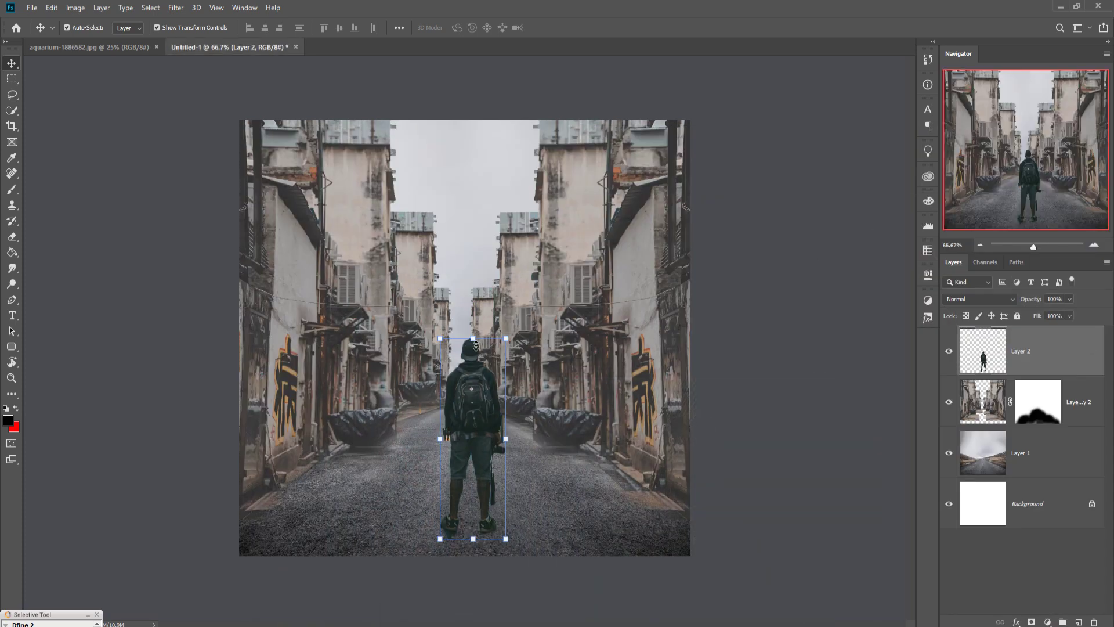
Step: Scale the man proportionally to 84.67% and again to 84%, standing him centred on the road
drag(476, 347, 476, 377)
drag(484, 453, 478, 441)
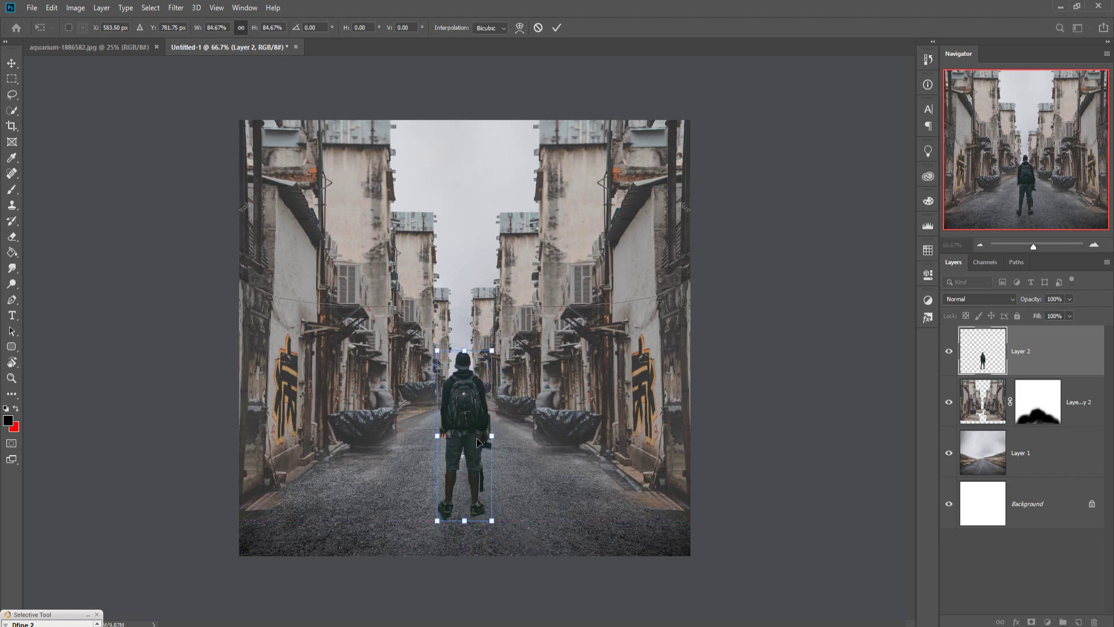
click(556, 28)
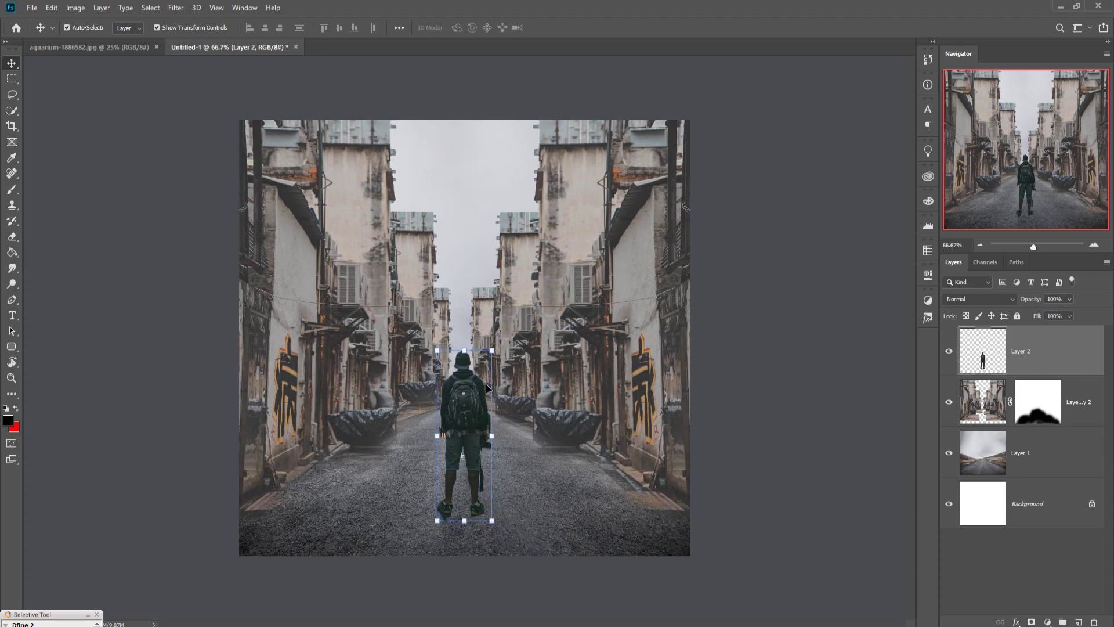
drag(466, 359, 466, 378)
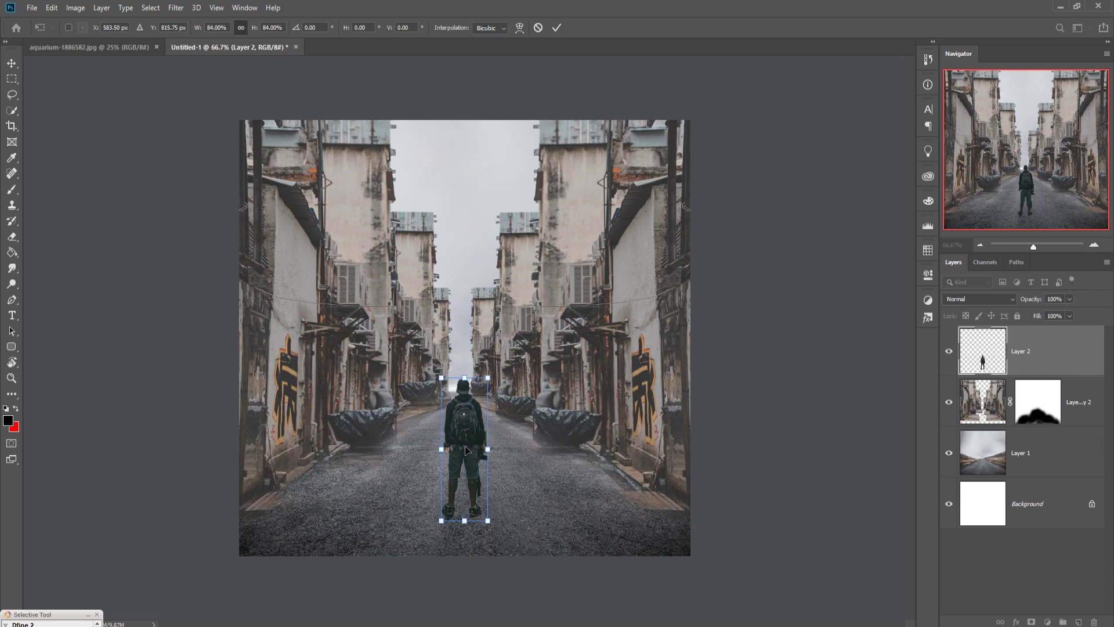
click(556, 28)
Step: Lasso and delete the orange cone remnants beside the man's left hand at 600% zoom
click(11, 94)
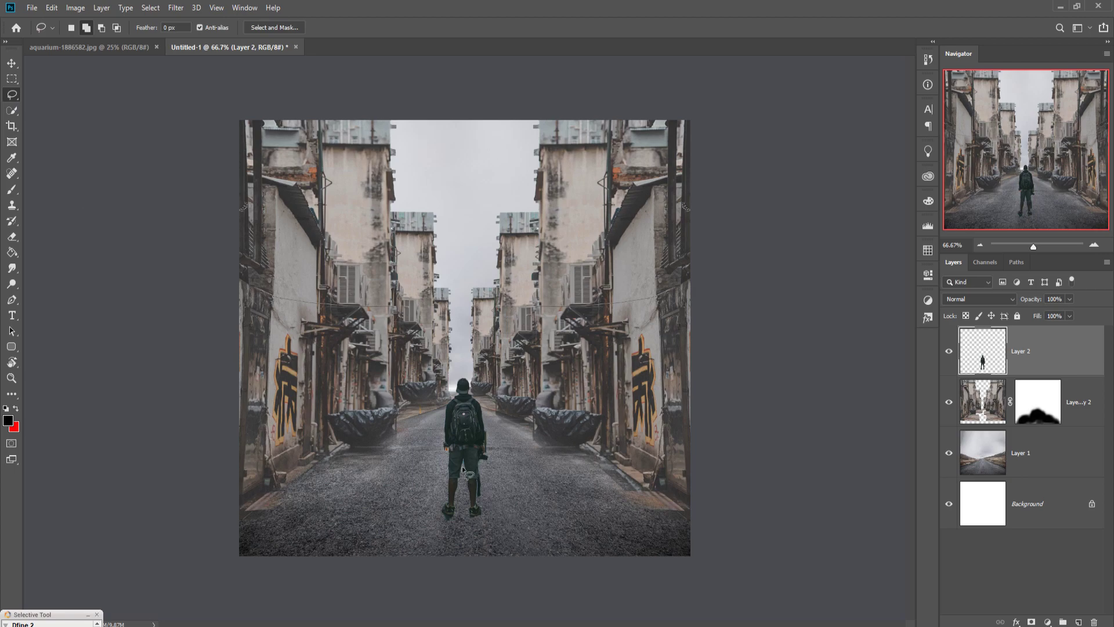
key(ctrl+plus)
key(ctrl+plus)
key(ctrl+plus)
key(ctrl+plus)
key(ctrl+plus)
key(ctrl+plus)
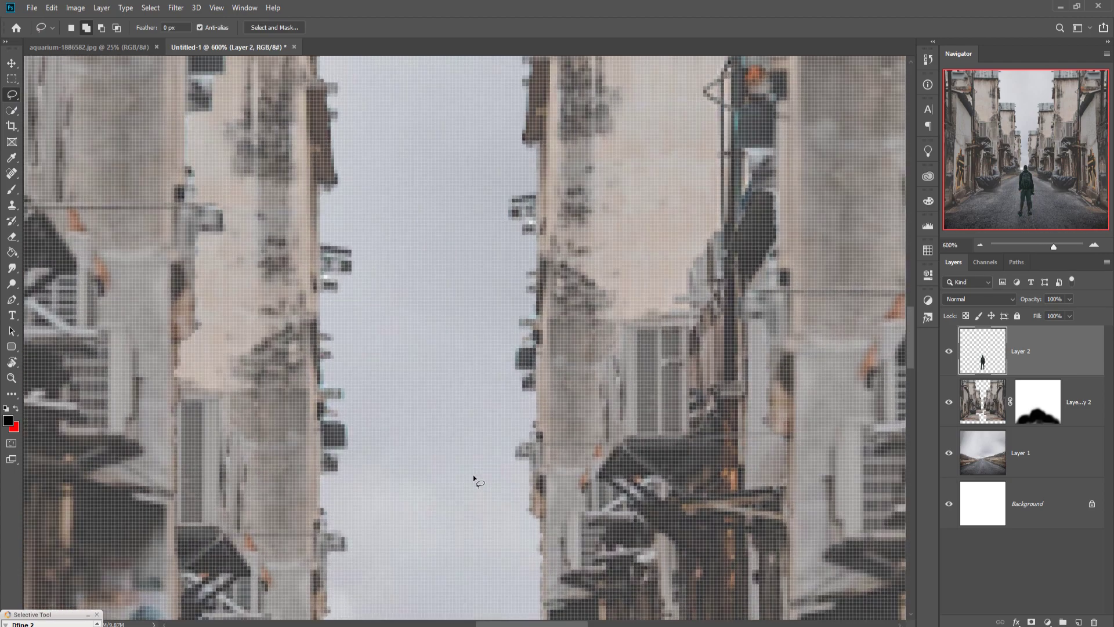
drag(502, 497, 443, 287)
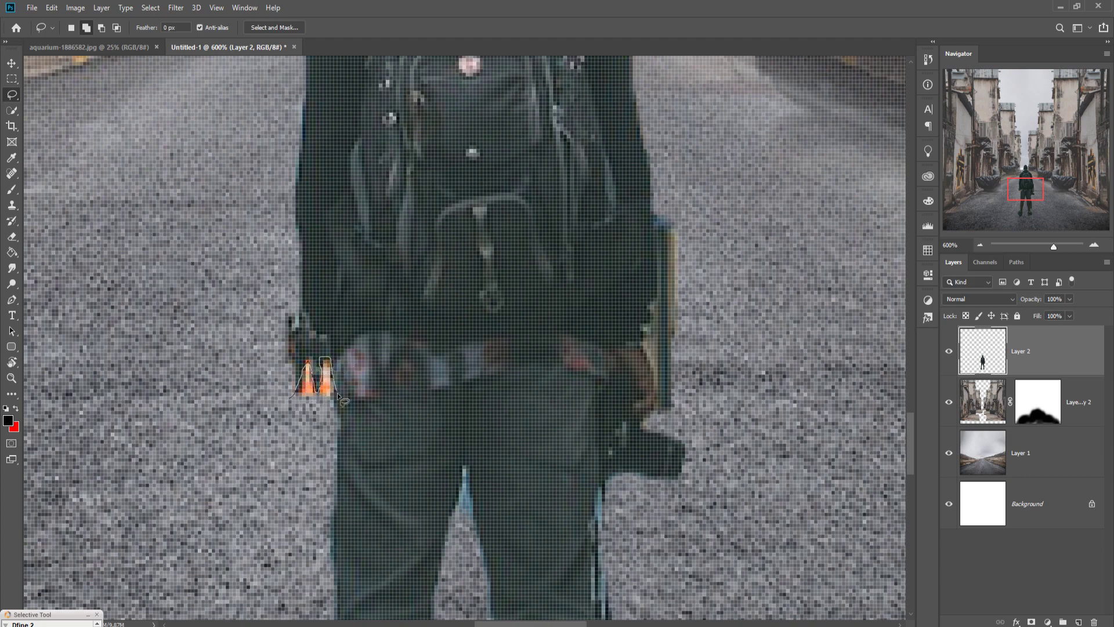
drag(293, 396, 293, 400)
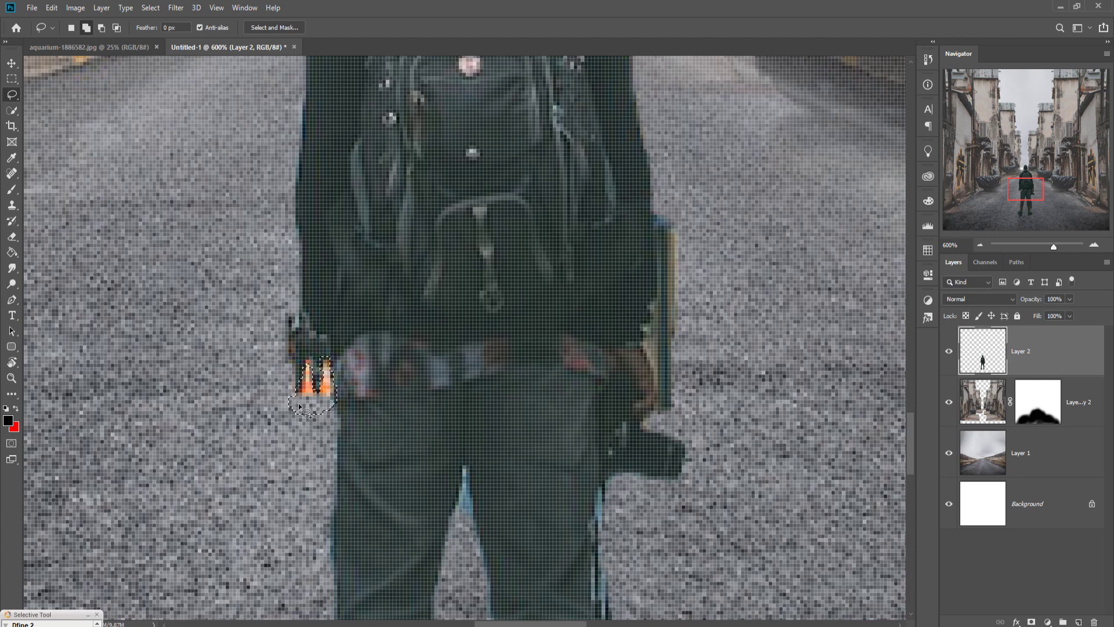
key(Delete)
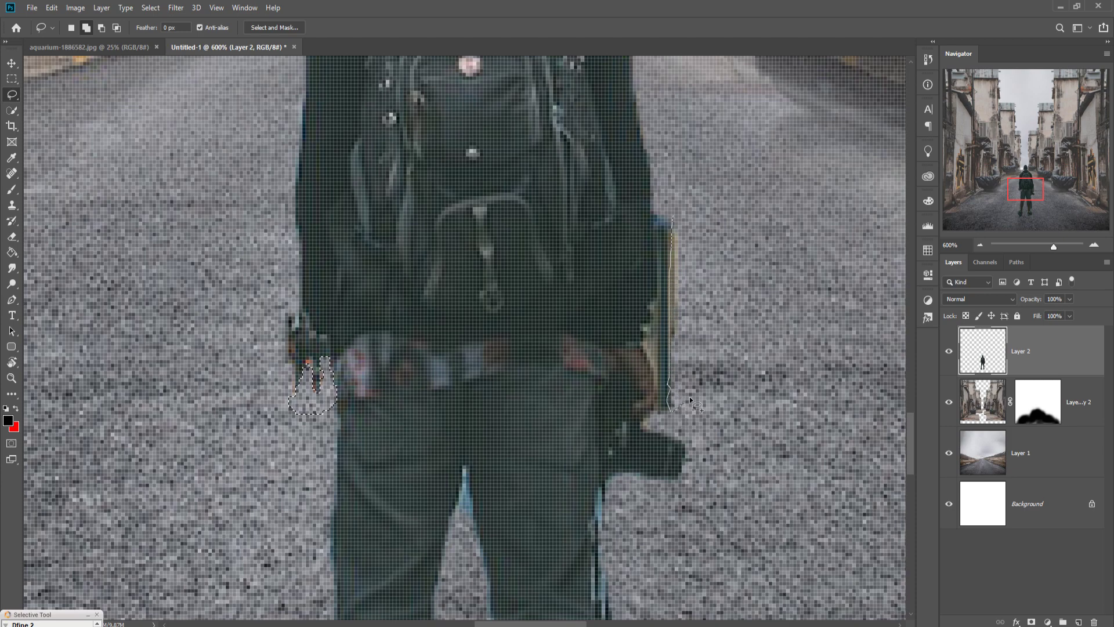
Step: Lasso and delete the building remnants beside the man's right forearm and hand
drag(673, 223, 673, 223)
key(Delete)
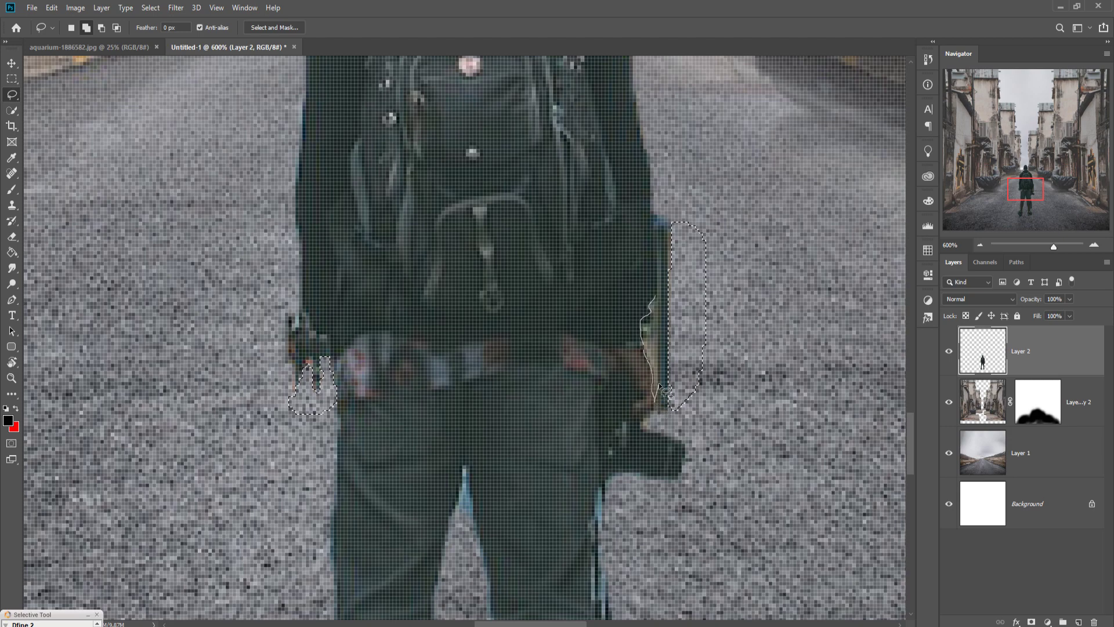
drag(657, 299, 656, 298)
key(Delete)
Step: Lasso and delete the bluish background remnants between the shorts' legs and along the upper part of the camera strap
drag(653, 232, 652, 217)
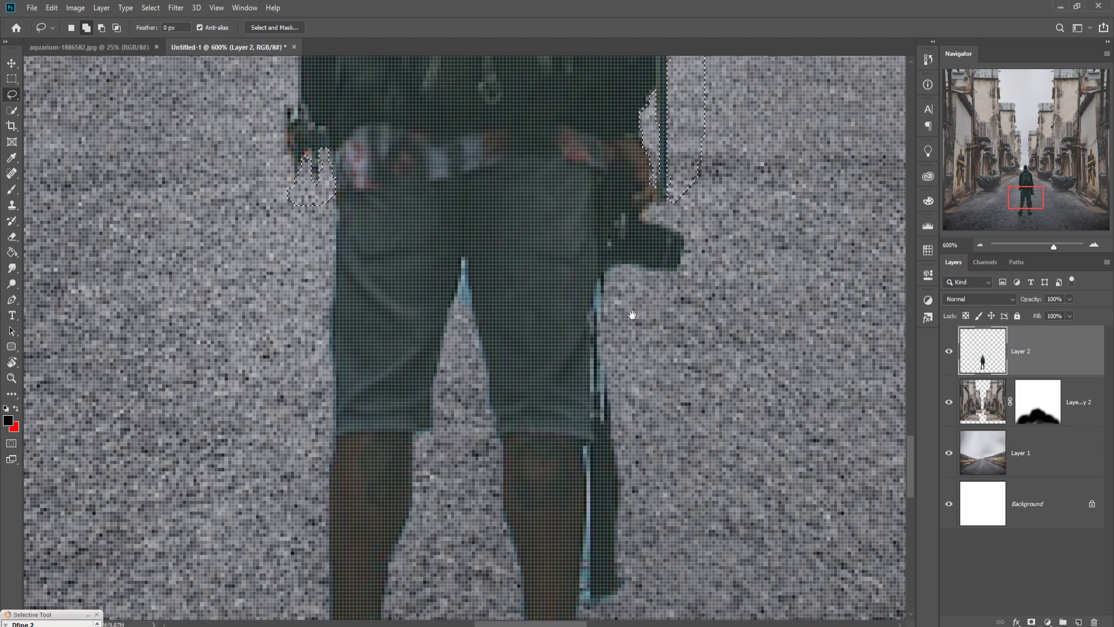
mouse_move(448, 312)
mouse_down()
mouse_move(463, 257)
mouse_move(498, 435)
mouse_move(482, 431)
mouse_move(450, 317)
mouse_up()
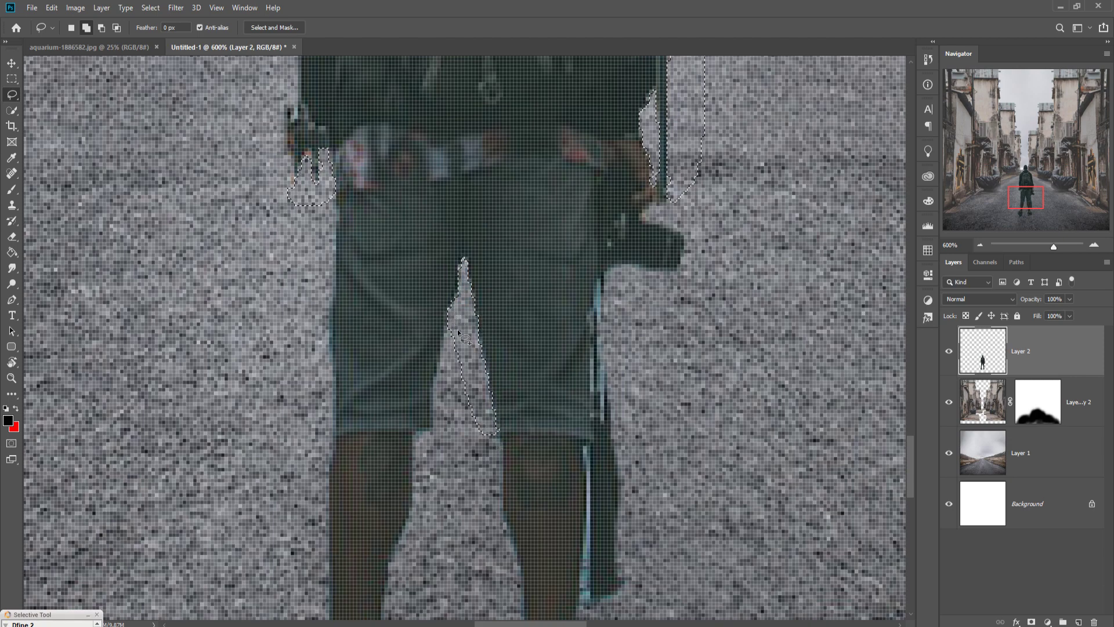
drag(533, 368, 436, 217)
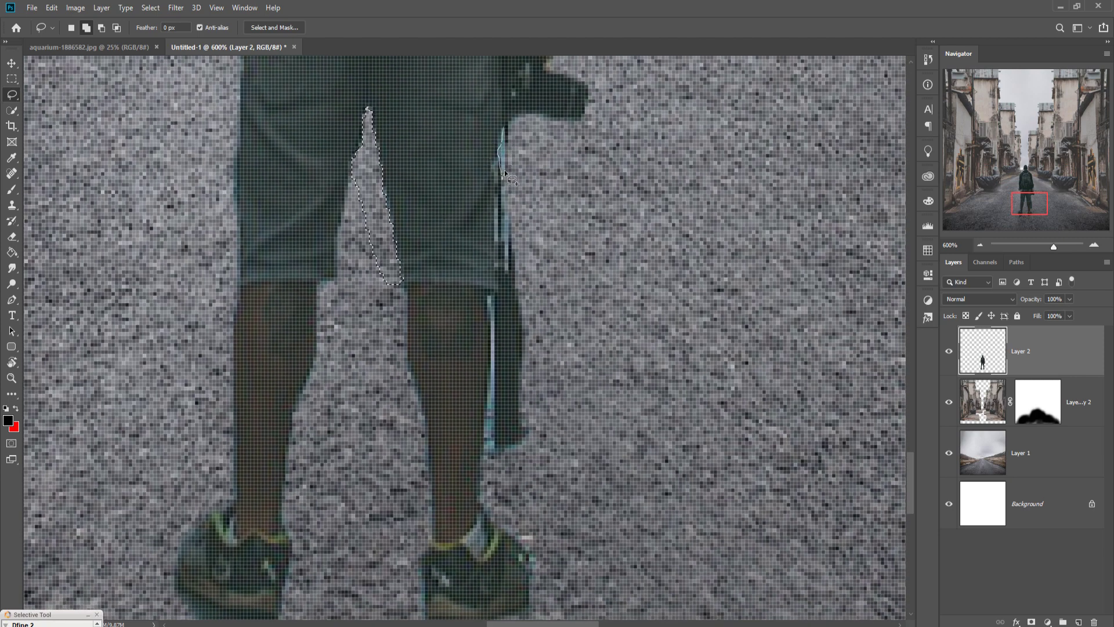
drag(506, 148, 503, 131)
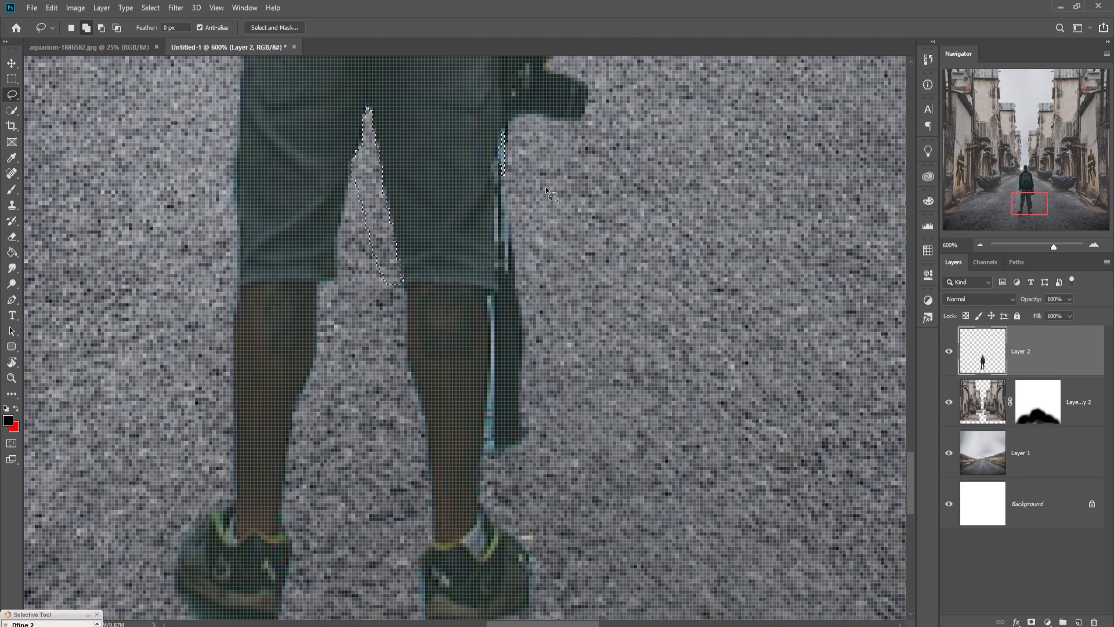
mouse_move(503, 194)
mouse_down()
mouse_move(505, 265)
mouse_move(511, 242)
mouse_up()
drag(511, 247, 509, 209)
Step: Lasso and clear the bluish fringe between the man's right calf and the strap, including around the strap's lower end
drag(504, 268, 521, 110)
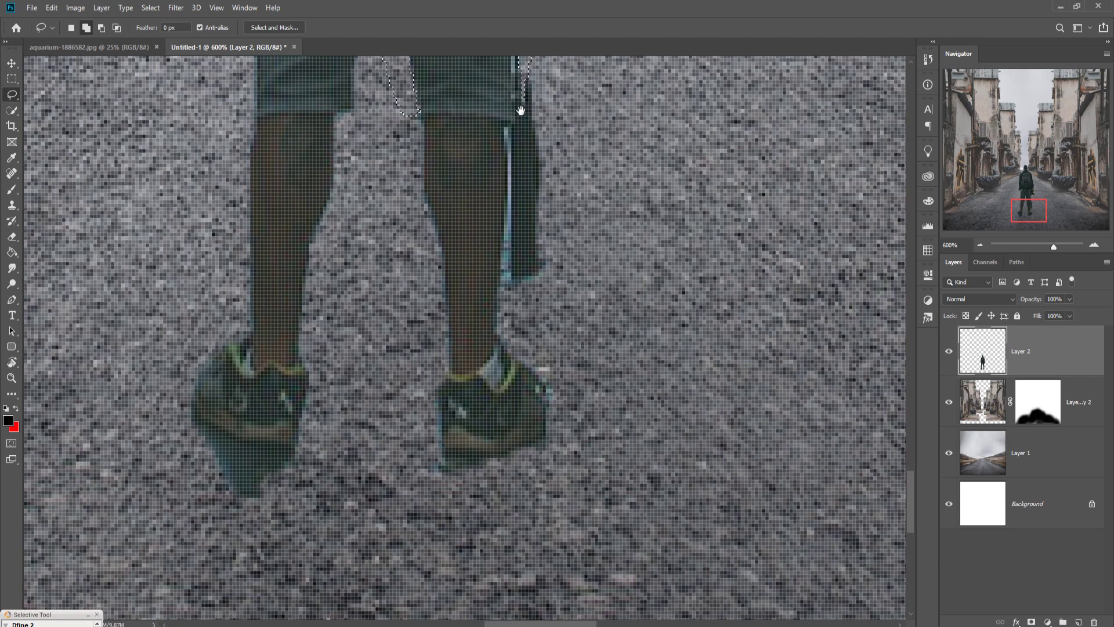
mouse_move(507, 282)
mouse_down()
mouse_move(505, 129)
mouse_move(515, 277)
mouse_move(544, 281)
mouse_move(510, 295)
mouse_move(504, 127)
mouse_up()
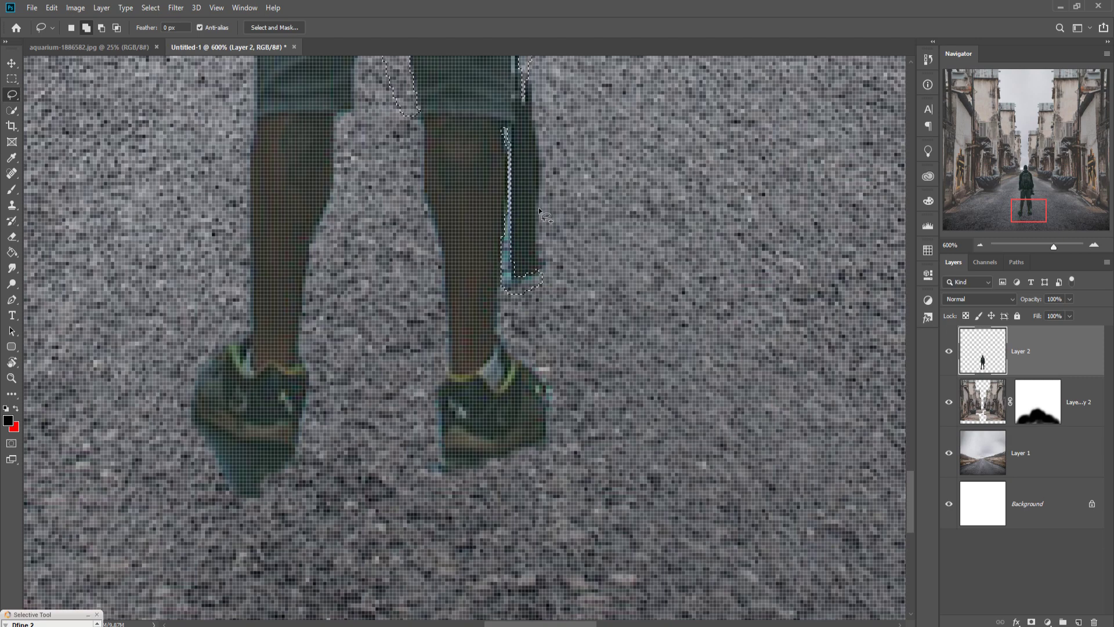
drag(379, 348, 466, 157)
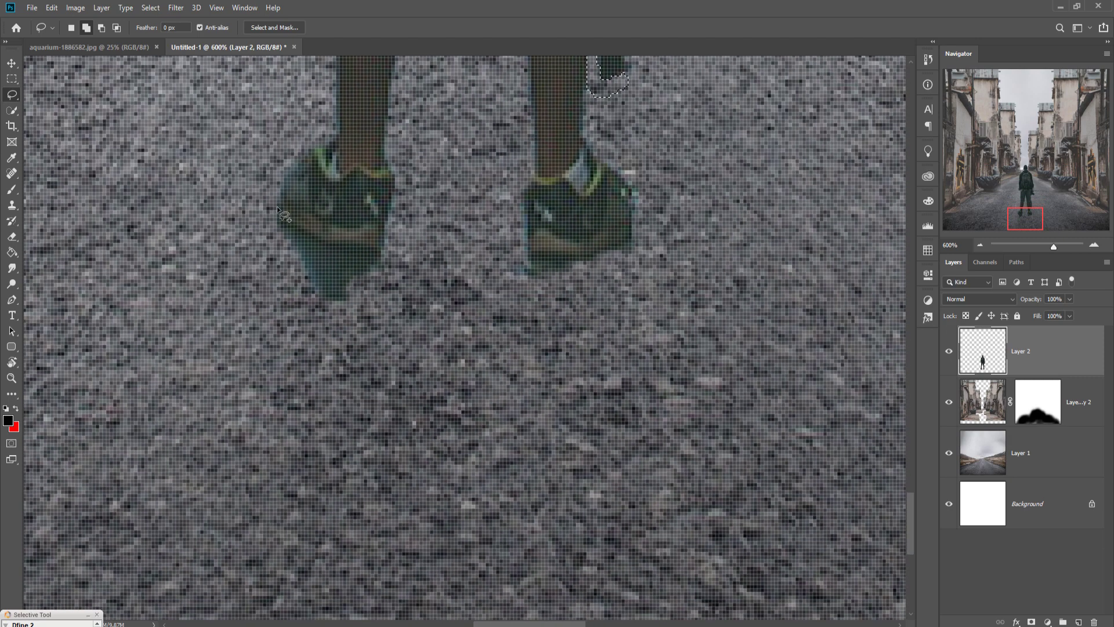
Step: Lasso and delete the bluish-green remnants beneath the soles of both of the man's shoes, and clear the selection
mouse_move(273, 202)
mouse_down()
mouse_move(323, 246)
mouse_move(382, 253)
mouse_move(383, 297)
mouse_move(319, 322)
mouse_move(264, 275)
mouse_move(275, 214)
mouse_up()
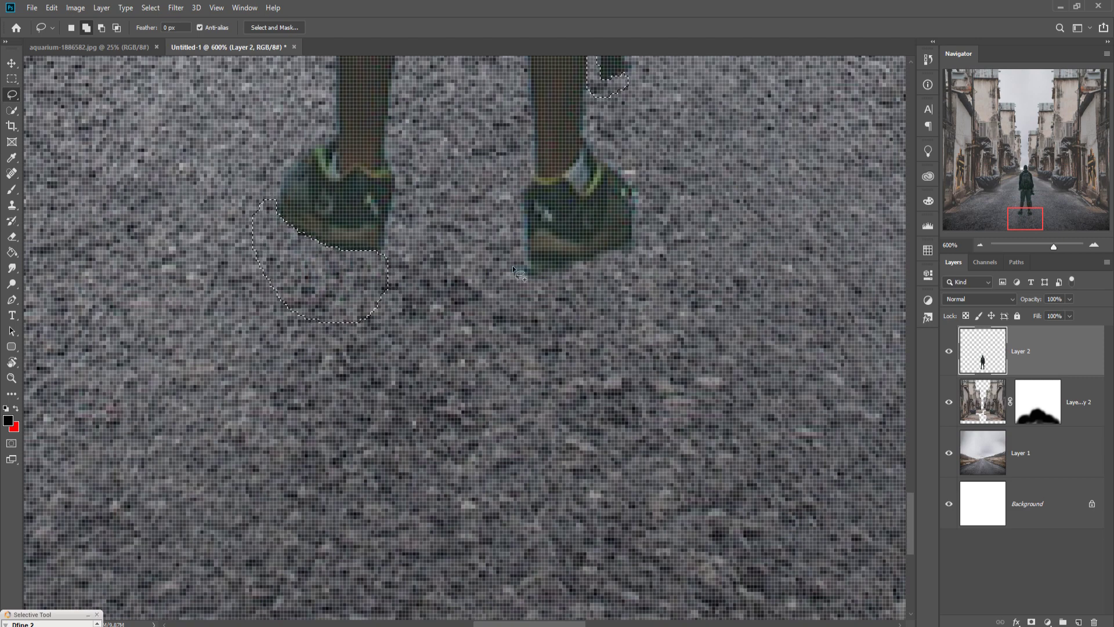
mouse_move(513, 258)
mouse_down()
mouse_move(588, 259)
mouse_move(639, 234)
mouse_move(643, 283)
mouse_move(506, 344)
mouse_move(499, 283)
mouse_move(519, 260)
mouse_up()
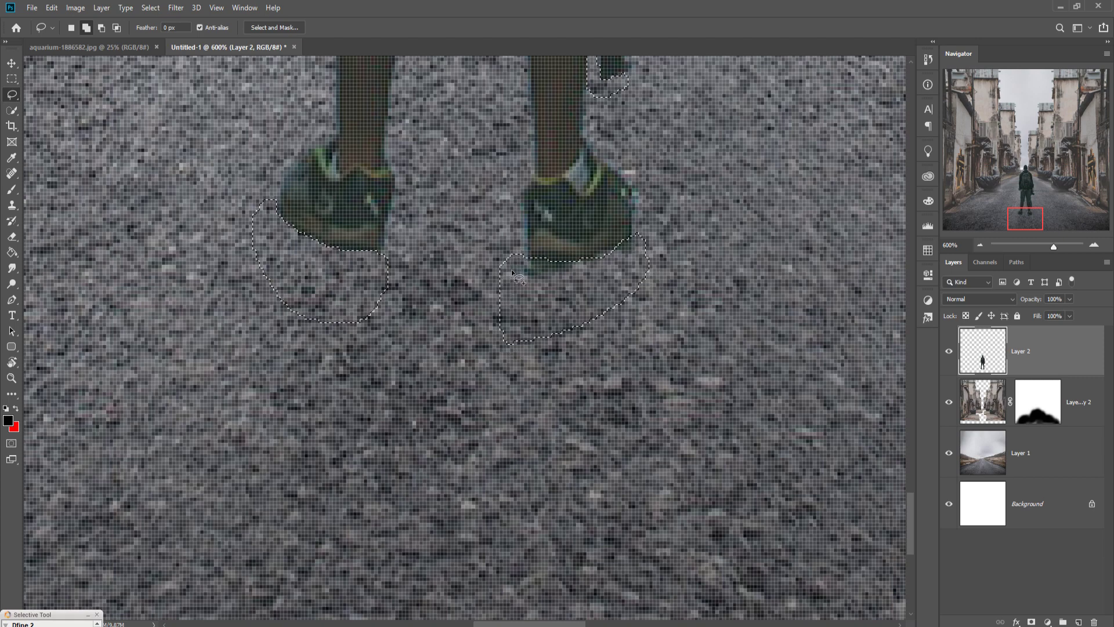
key(ctrl+d)
scroll(512, 270, down, 3)
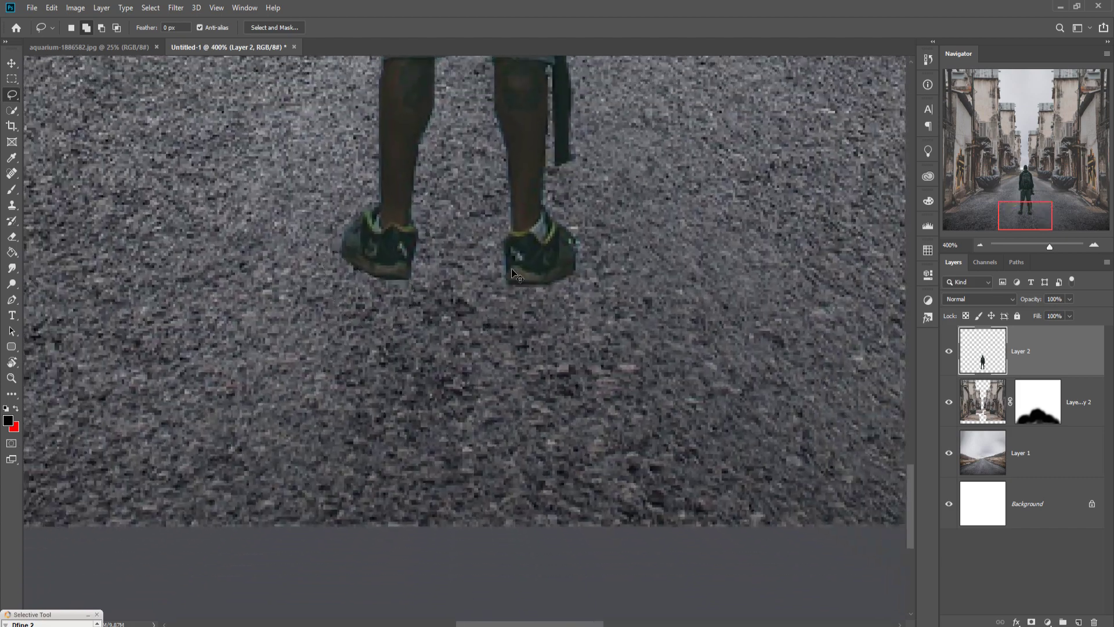
scroll(512, 270, down, 2)
scroll(500, 269, down, 2)
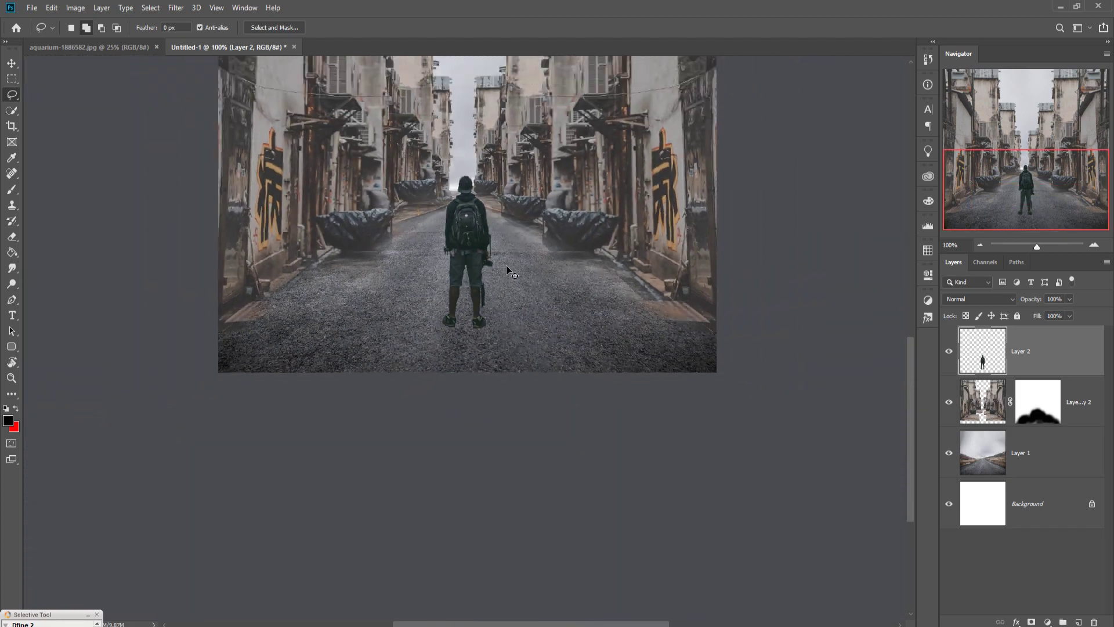
click(150, 8)
click(153, 33)
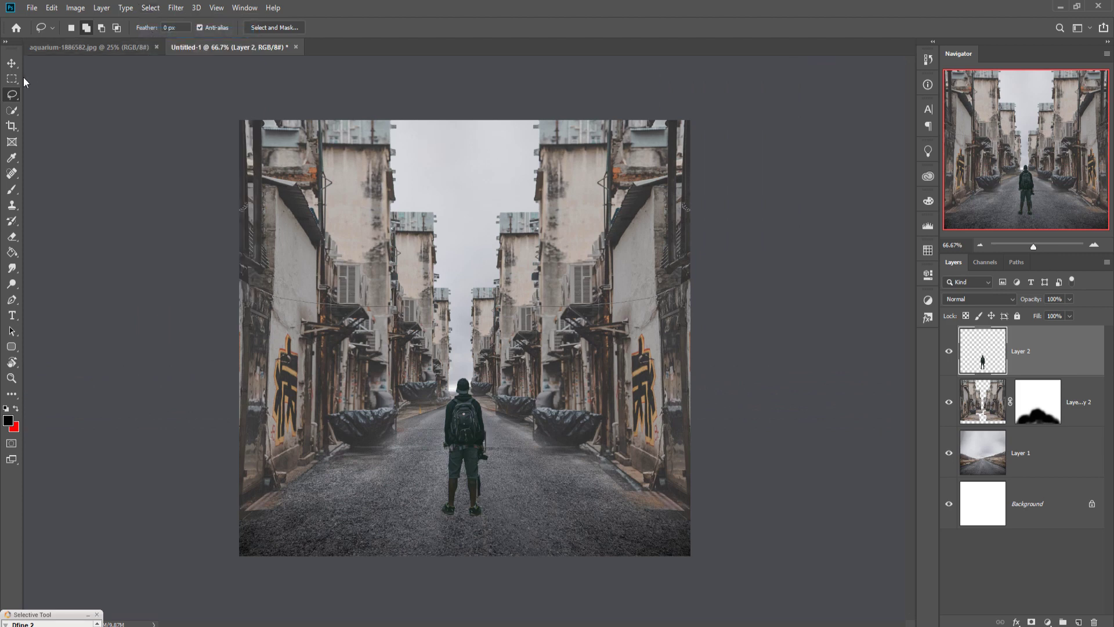
Step: Add a layer directly above the mirrored buildings layer and paint a soft black spot at the man's feet with increased brush opacity
click(11, 63)
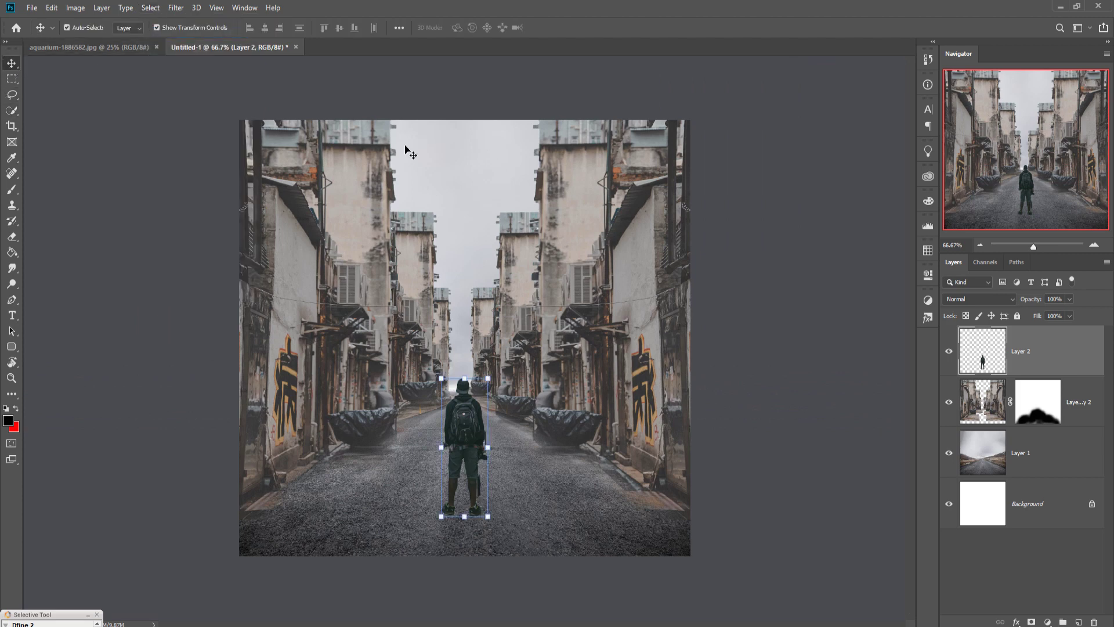
click(1090, 405)
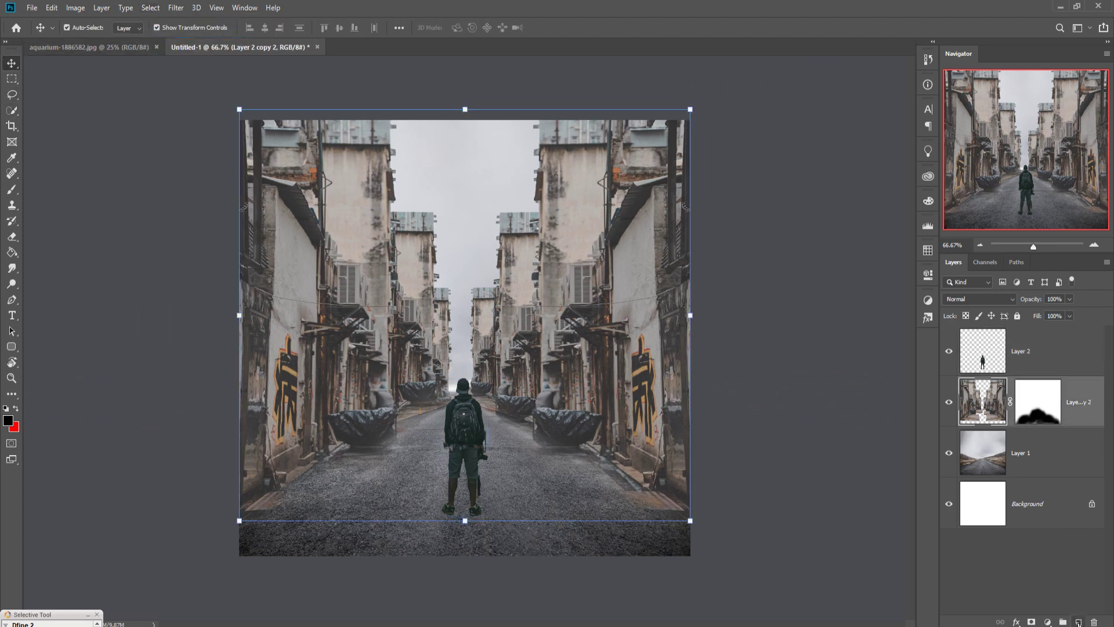
click(1078, 622)
click(11, 190)
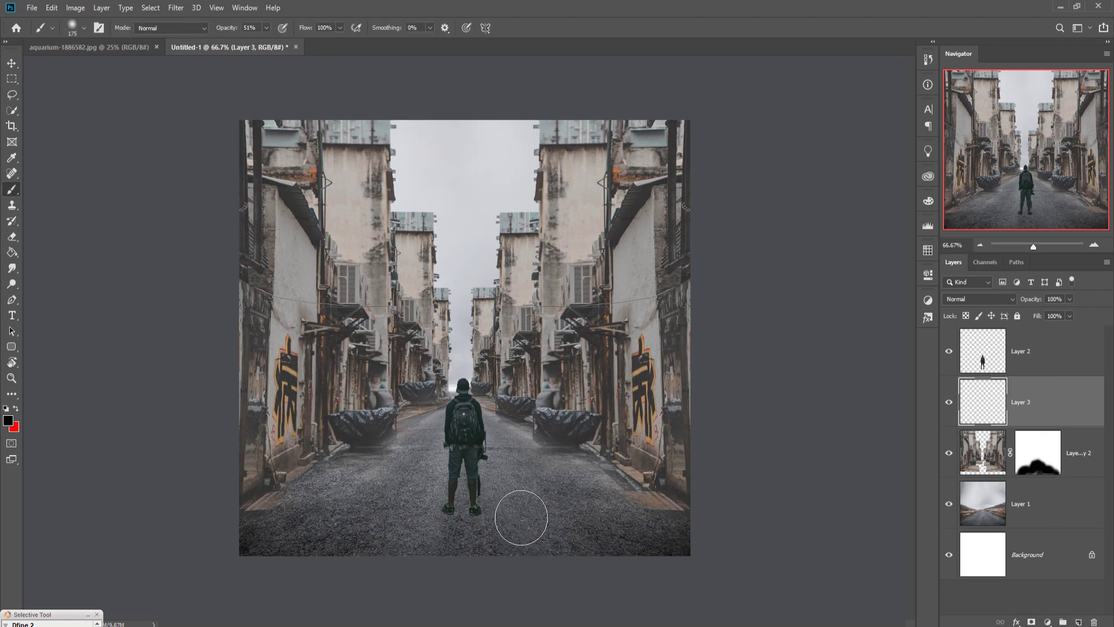
click(267, 28)
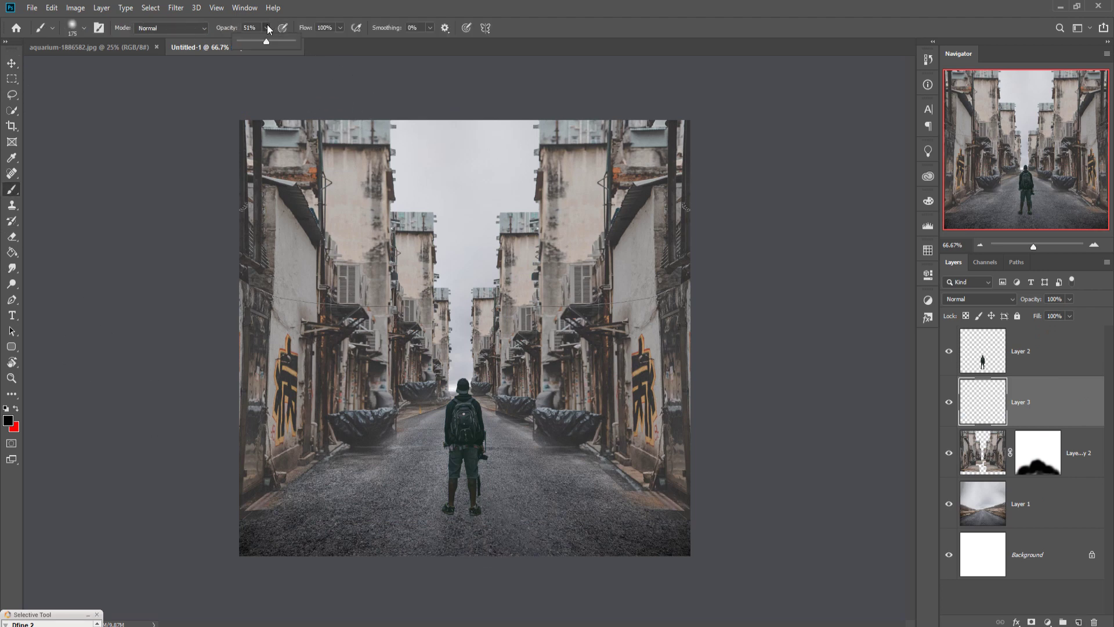
drag(259, 43, 296, 44)
drag(486, 531, 488, 534)
Step: Transform the black spot into a flat ground shadow about 165% wide and 19% high under the man's feet
click(11, 63)
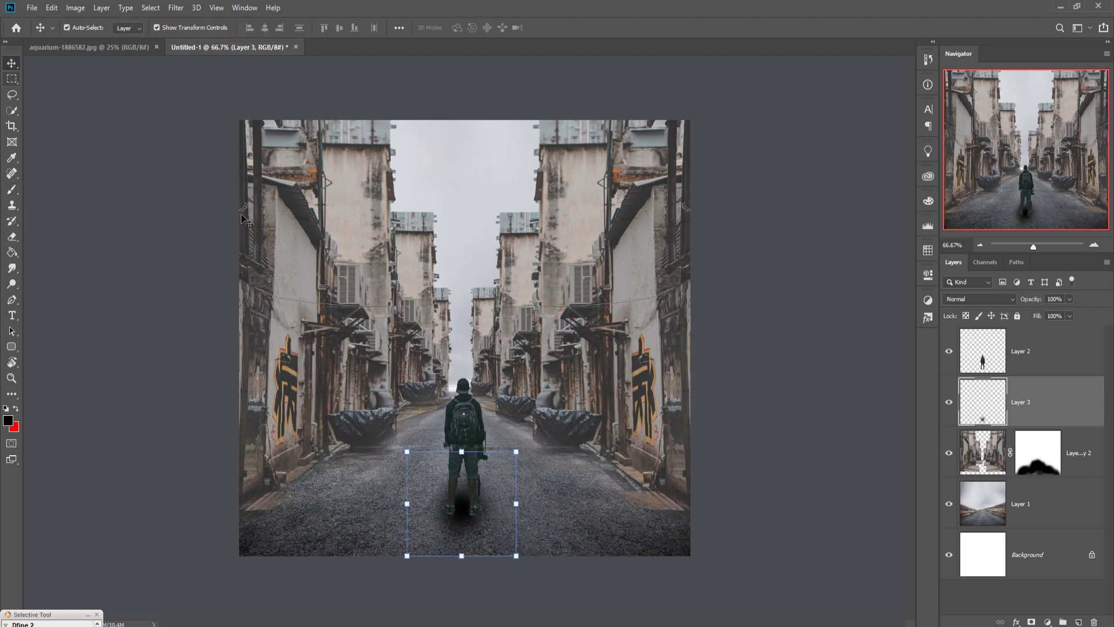
drag(469, 456, 549, 519)
drag(413, 518, 377, 518)
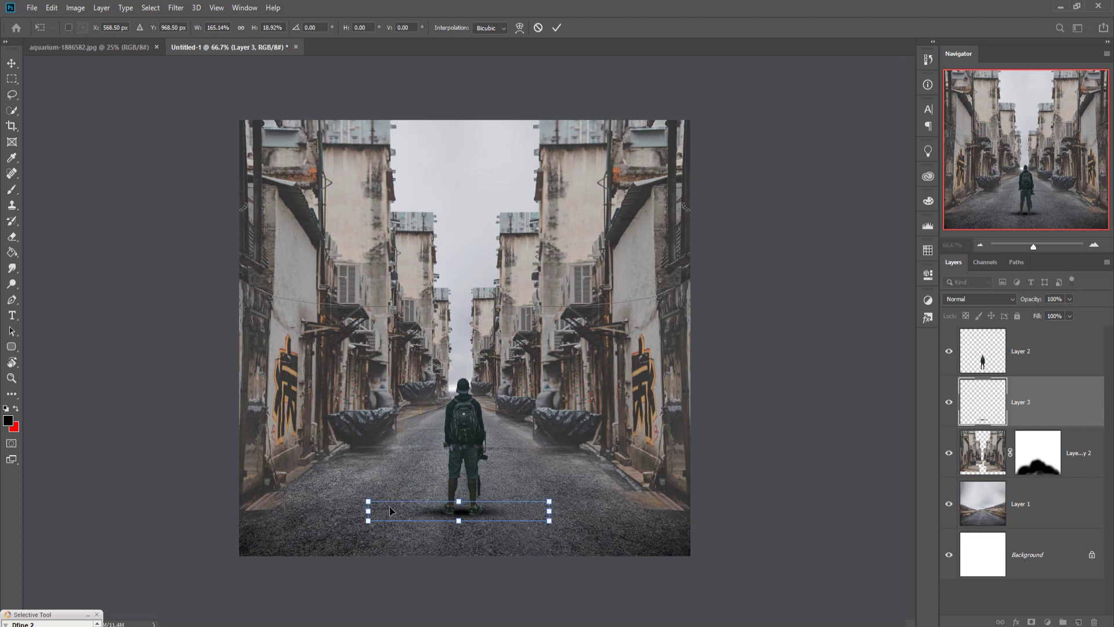
Step: Nudge the flattened shadow 9 px right and 5 px down beneath the shoes and apply the transform
key(Right)
key(Right)
key(Right)
key(Right)
key(Right)
key(Down)
key(Down)
key(Down)
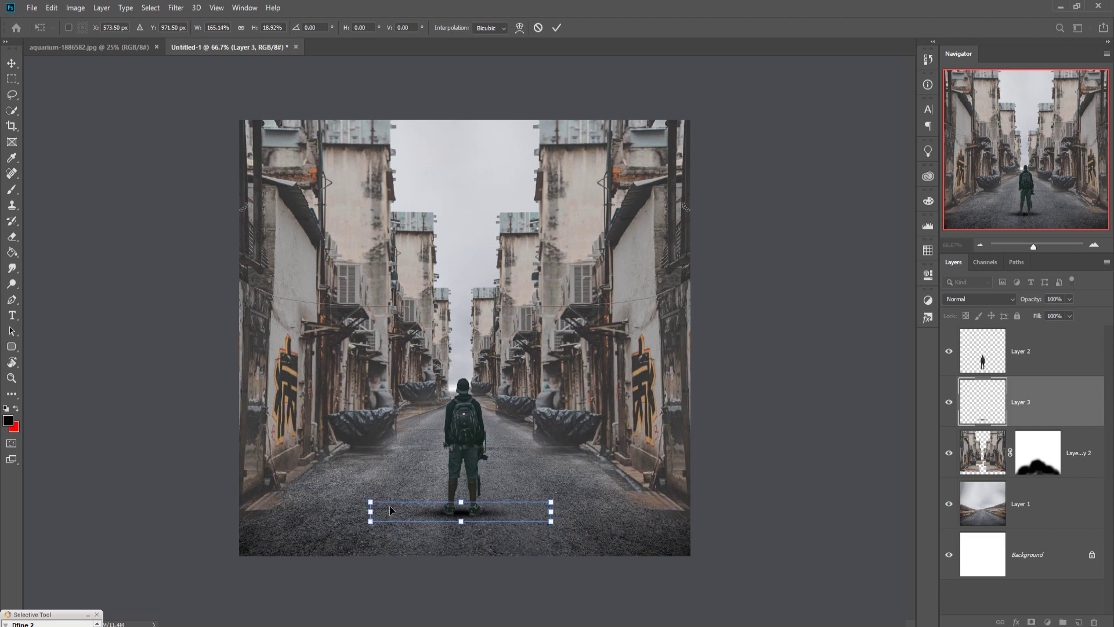
key(Down)
key(Down)
key(Right)
key(Right)
key(Right)
key(Right)
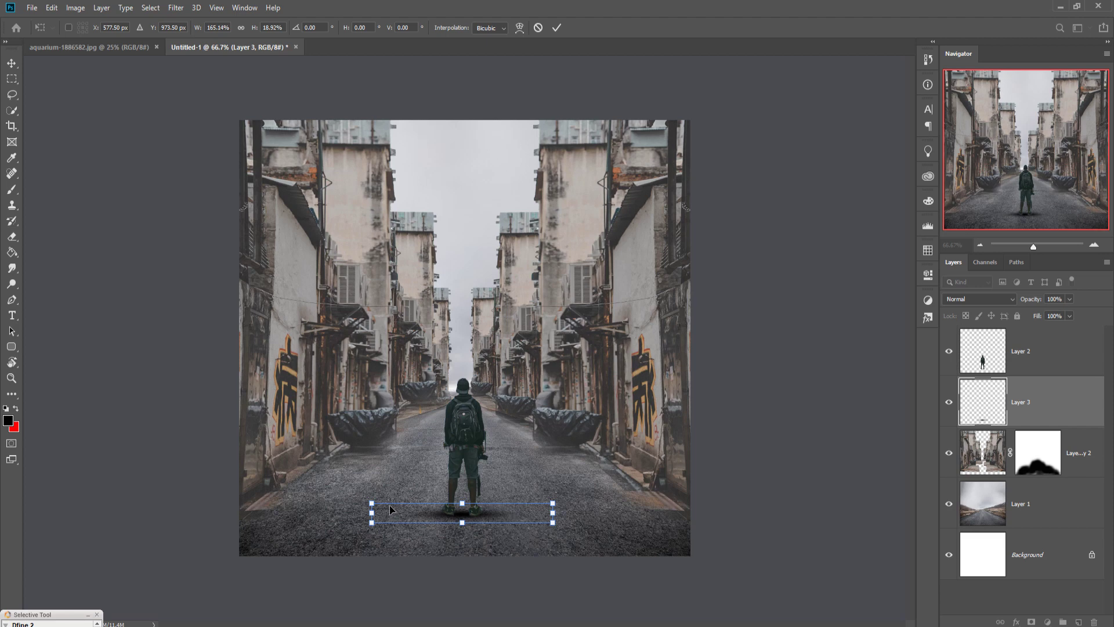
click(557, 28)
Step: Add a layer above the man's layer and fill it with 50% gray
click(1036, 347)
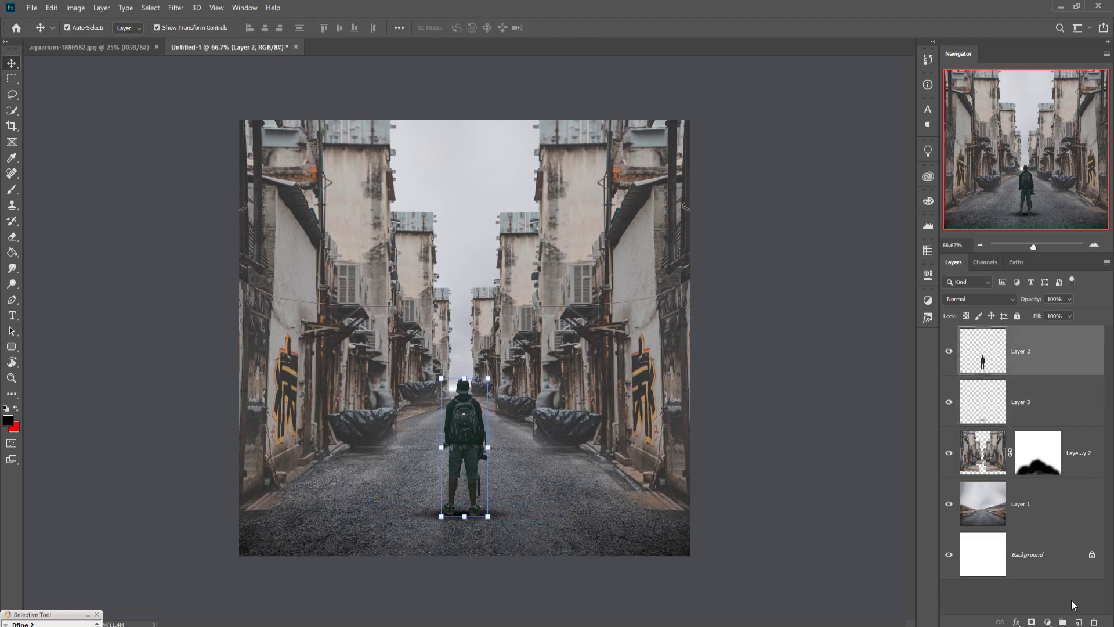
click(1079, 622)
click(52, 7)
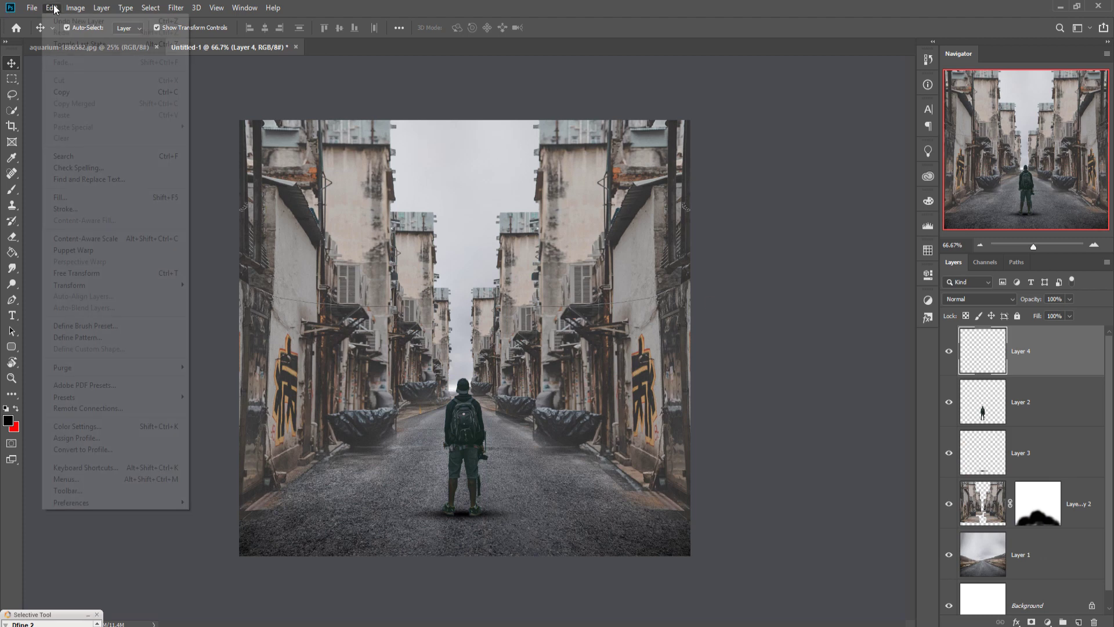
click(70, 195)
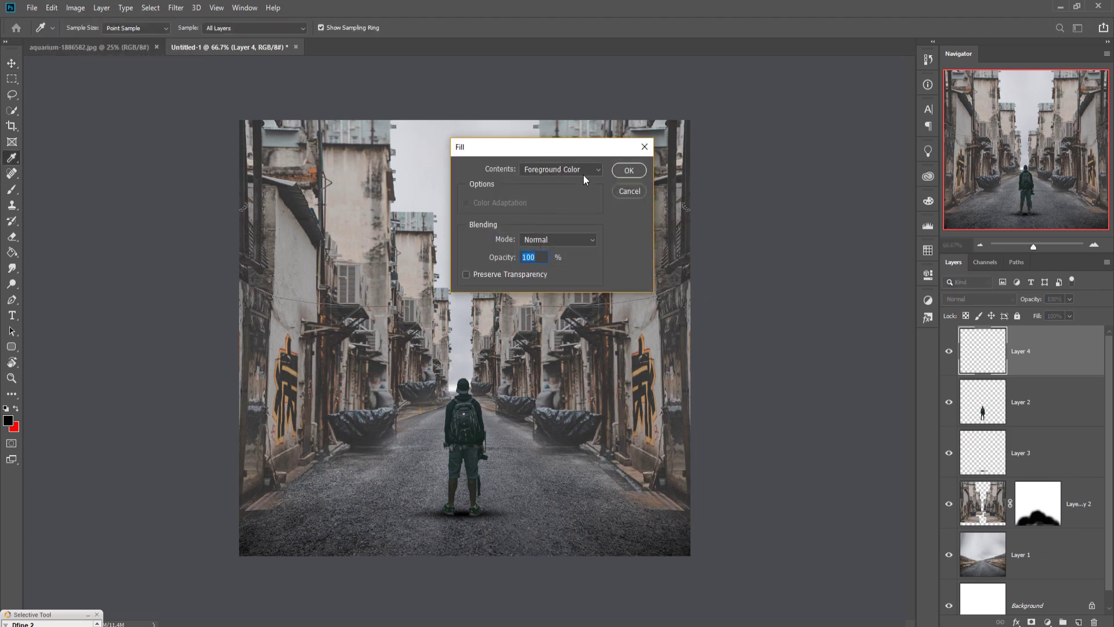
click(584, 172)
click(546, 274)
click(632, 173)
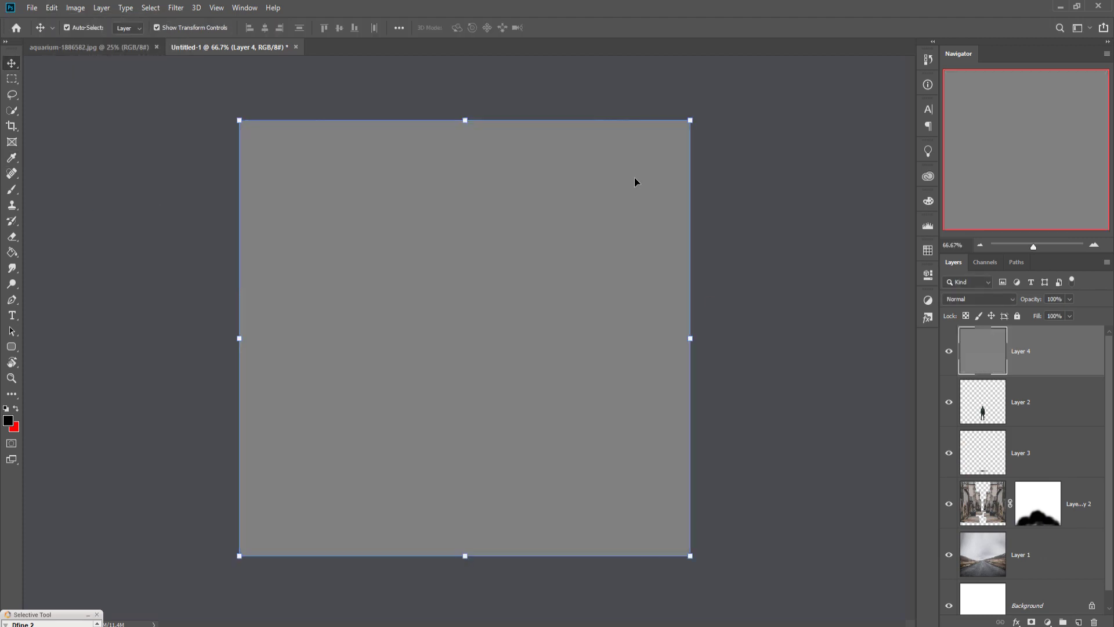
Step: Set the gray layer's blend mode to Overlay and clip it to the man's layer
right_click(1051, 357)
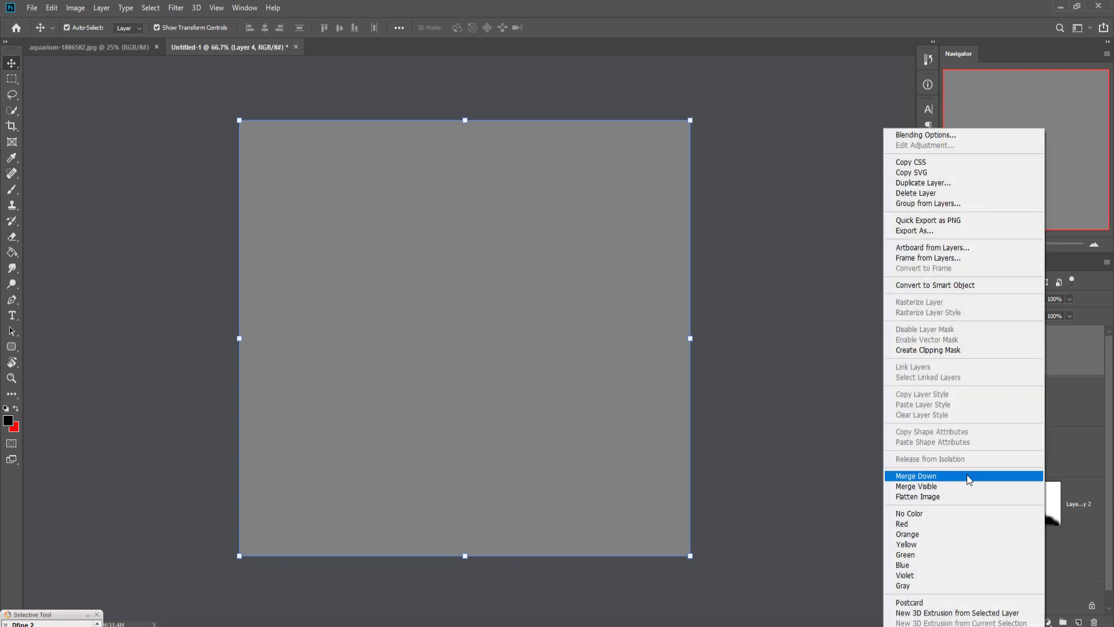
click(754, 267)
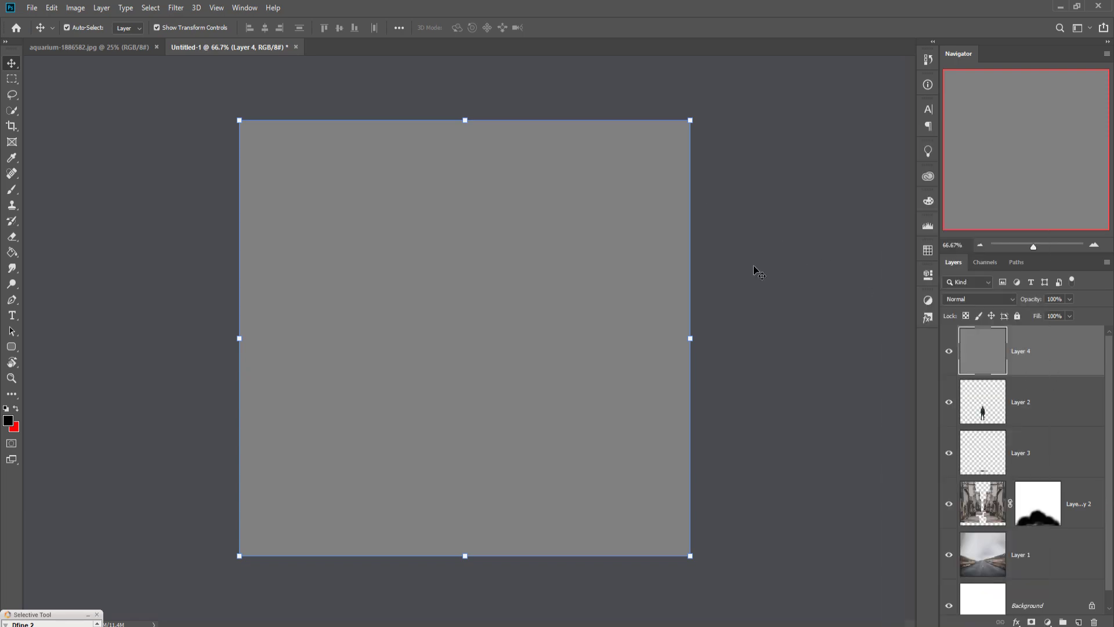
click(980, 306)
click(971, 450)
right_click(1042, 344)
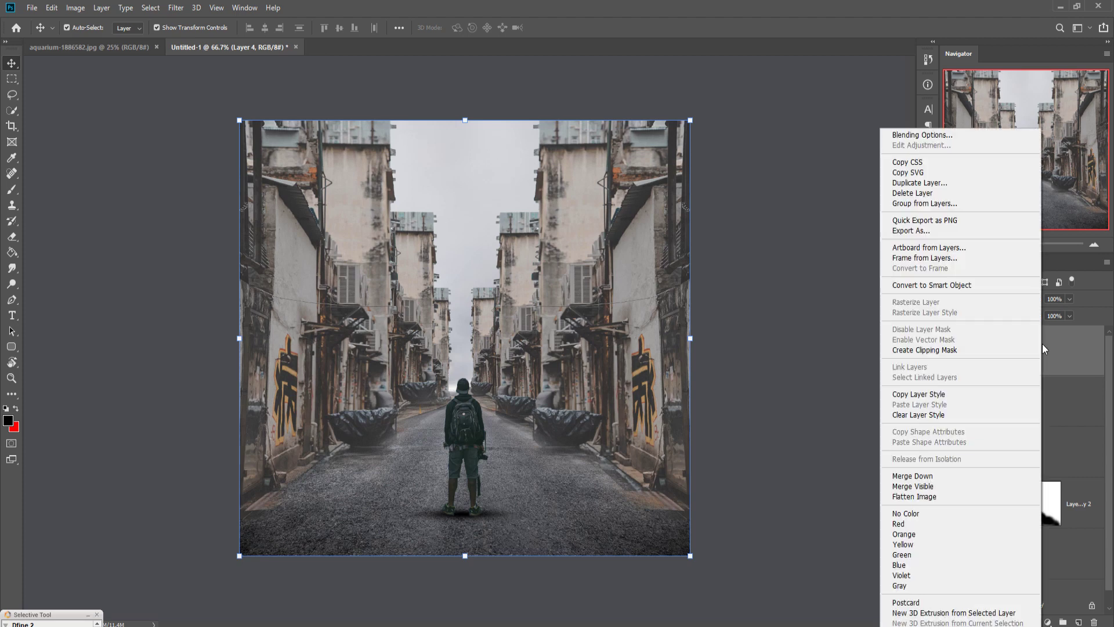
click(941, 350)
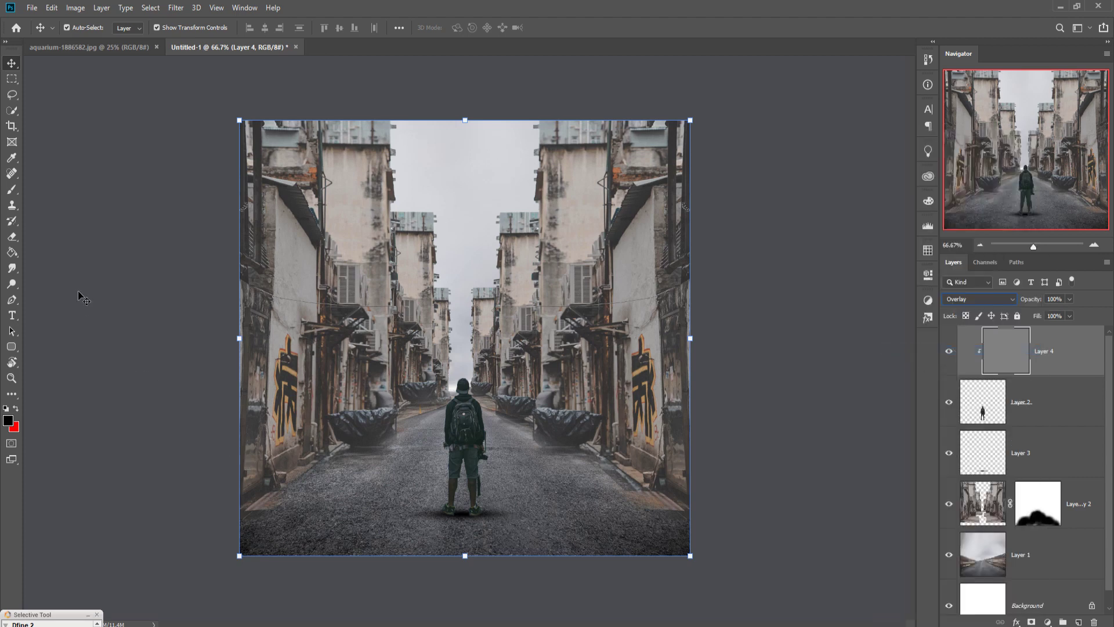
Step: Dodge the man's backpack, clothing and legs on the gray layer, using Midtones at 15% exposure
click(14, 286)
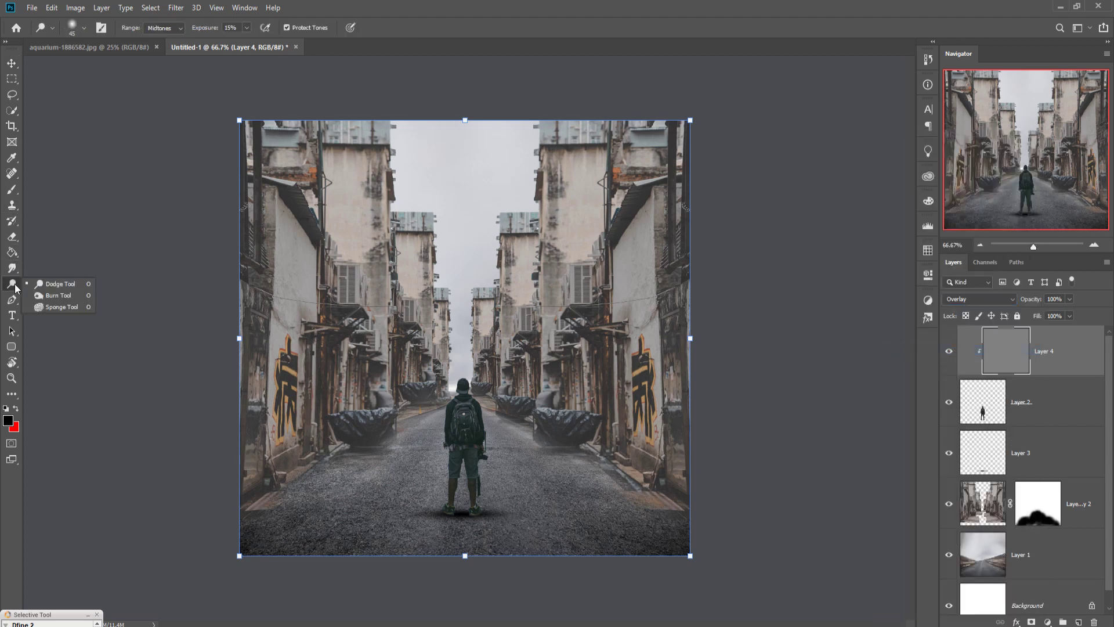
click(55, 284)
drag(464, 433, 464, 414)
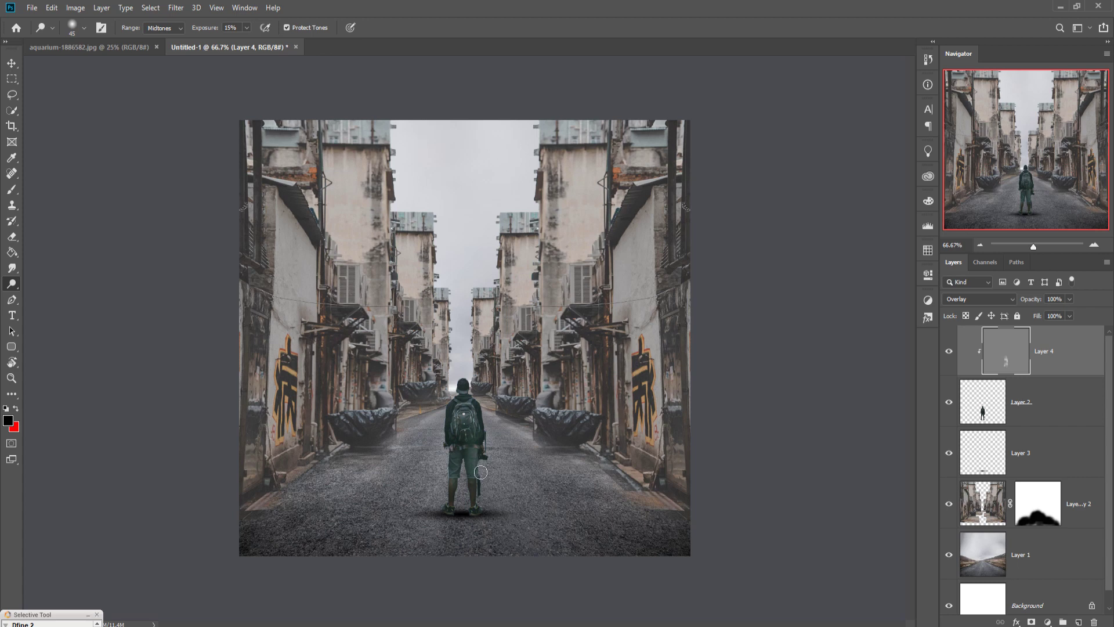
Step: Burn around the man's lower legs and shoes on the gray layer, using Midtones at 26% exposure
right_click(13, 285)
click(46, 295)
mouse_move(497, 518)
mouse_down()
mouse_move(485, 530)
mouse_move(496, 533)
mouse_up()
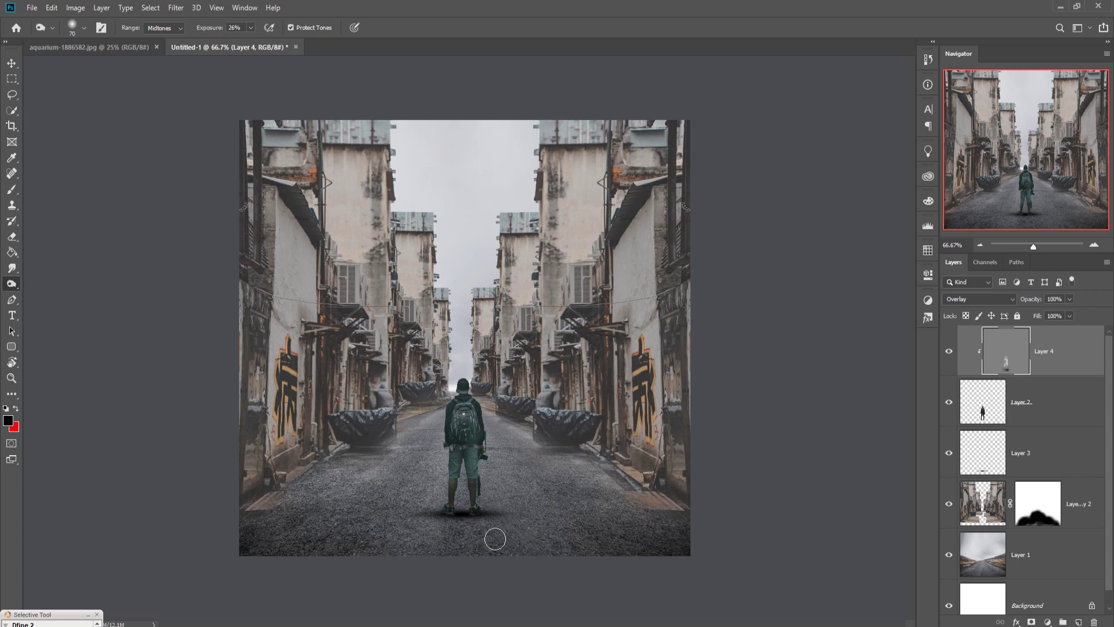
click(12, 62)
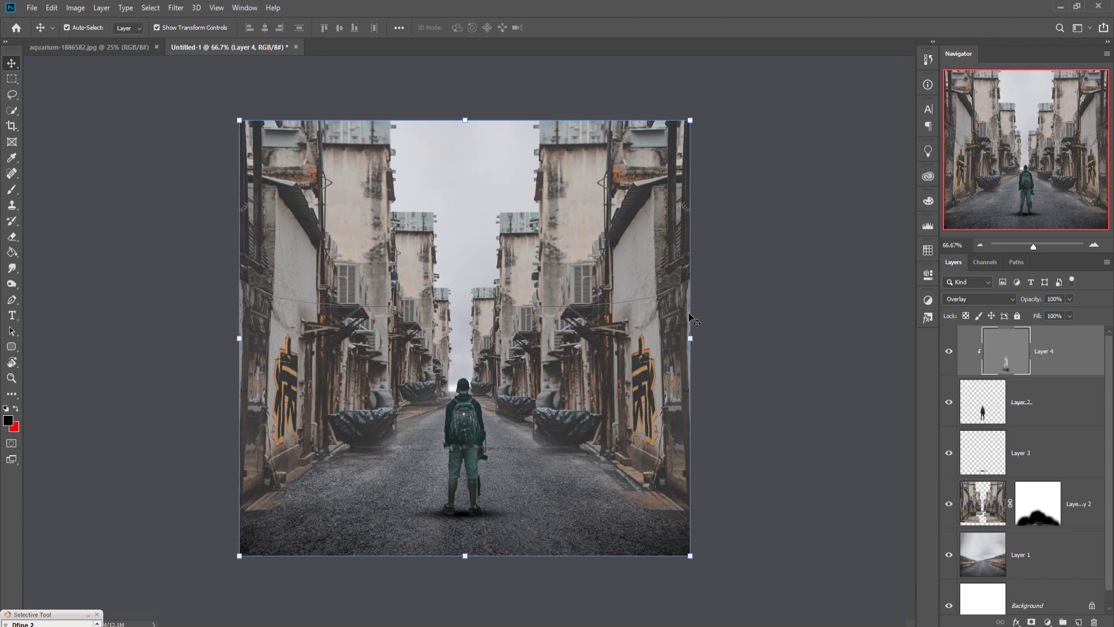
key(ctrl+plus)
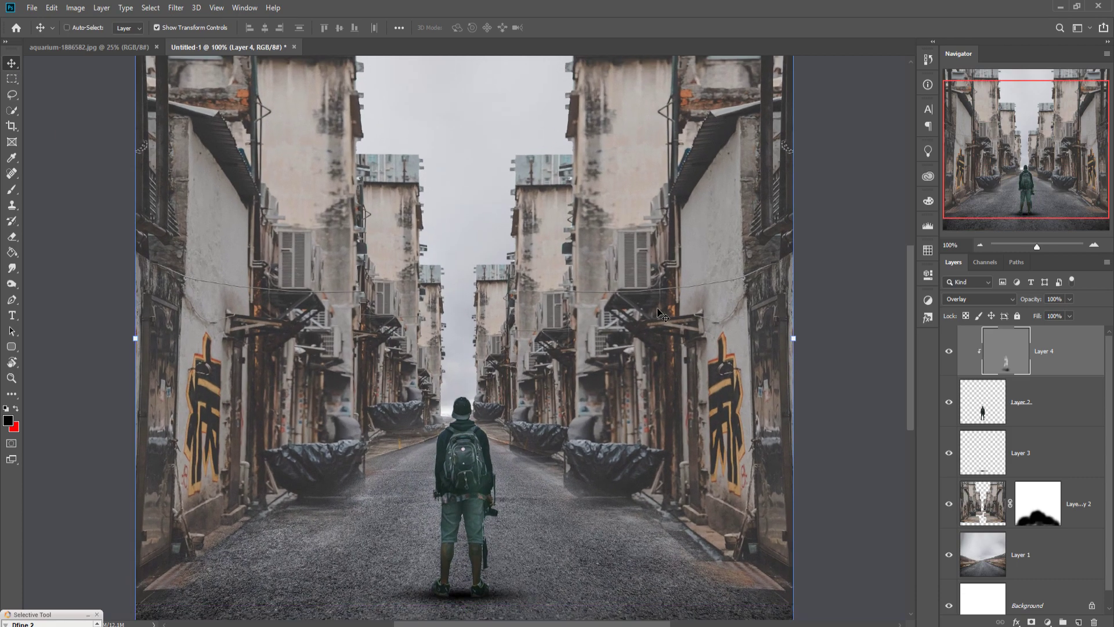
key(ctrl+minus)
key(ctrl+0)
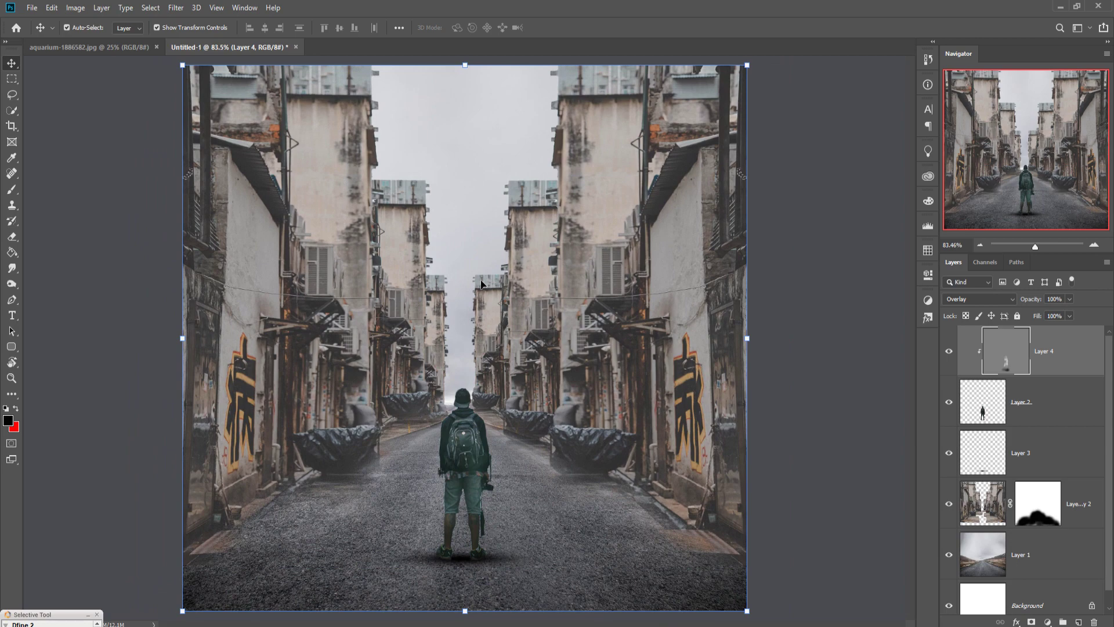
Step: Select the large fish with its fins in aquarium-1886582.jpg using Quick Selection in add mode
click(87, 47)
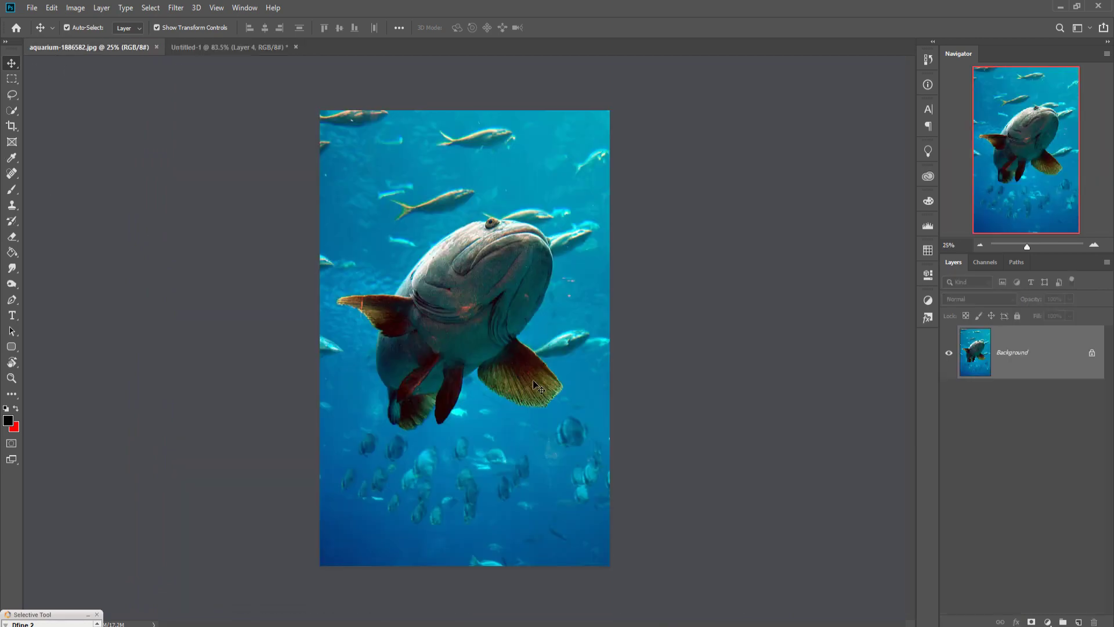
click(11, 110)
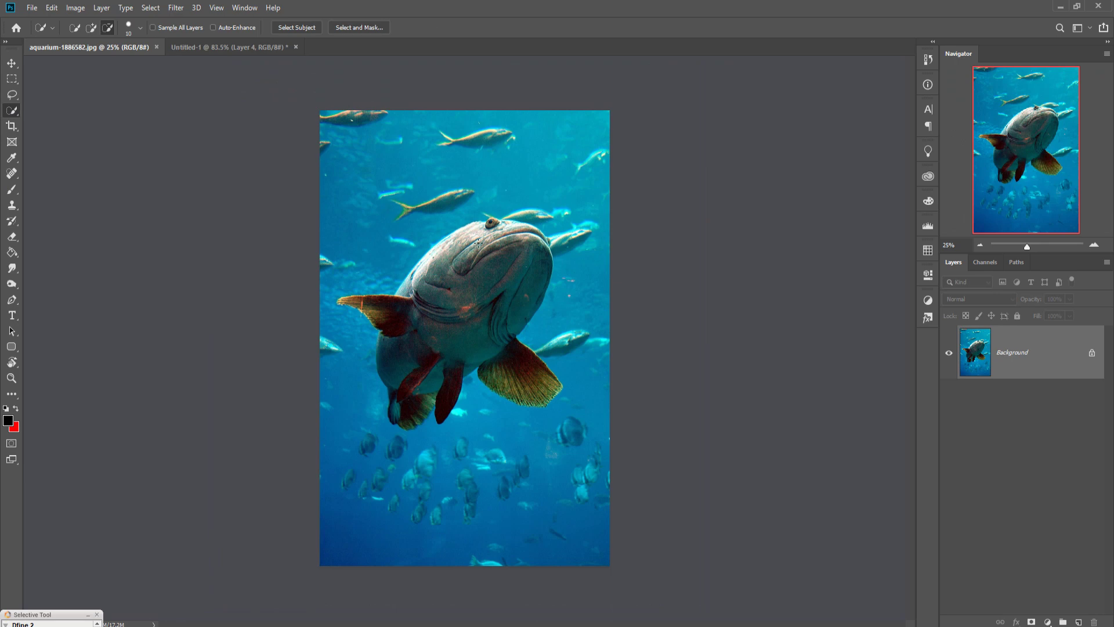
click(91, 27)
mouse_move(502, 226)
mouse_down()
mouse_move(549, 247)
mouse_move(500, 331)
mouse_move(496, 354)
mouse_move(516, 373)
mouse_up()
key(v)
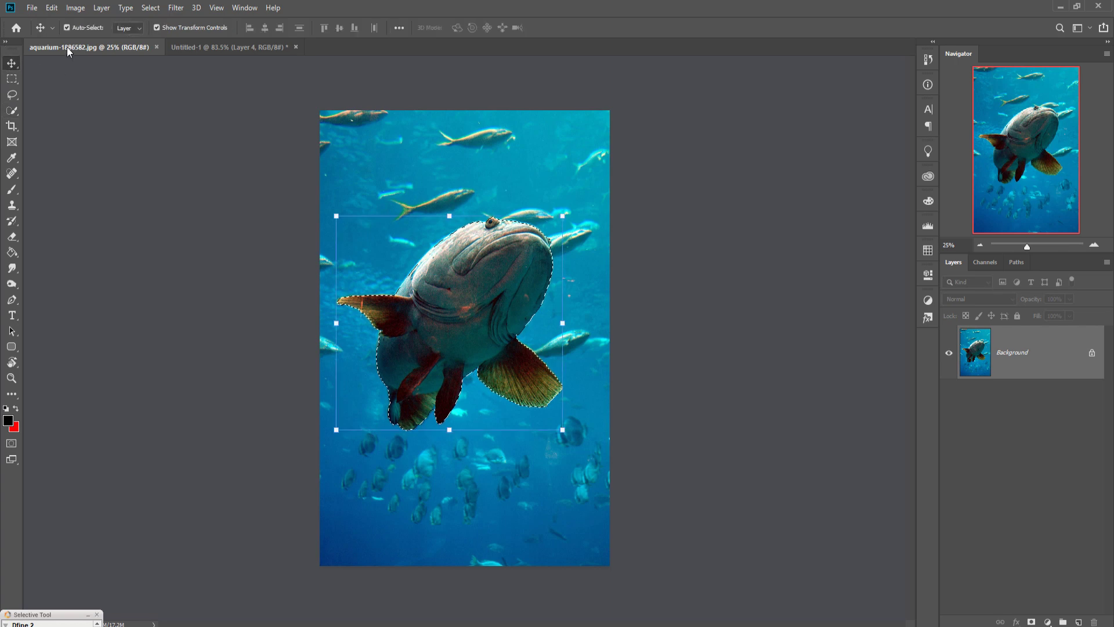
Step: Float the aquarium photo's window, copy the selected fish into the street composite, and minimize the aquarium photo
drag(70, 47, 792, 129)
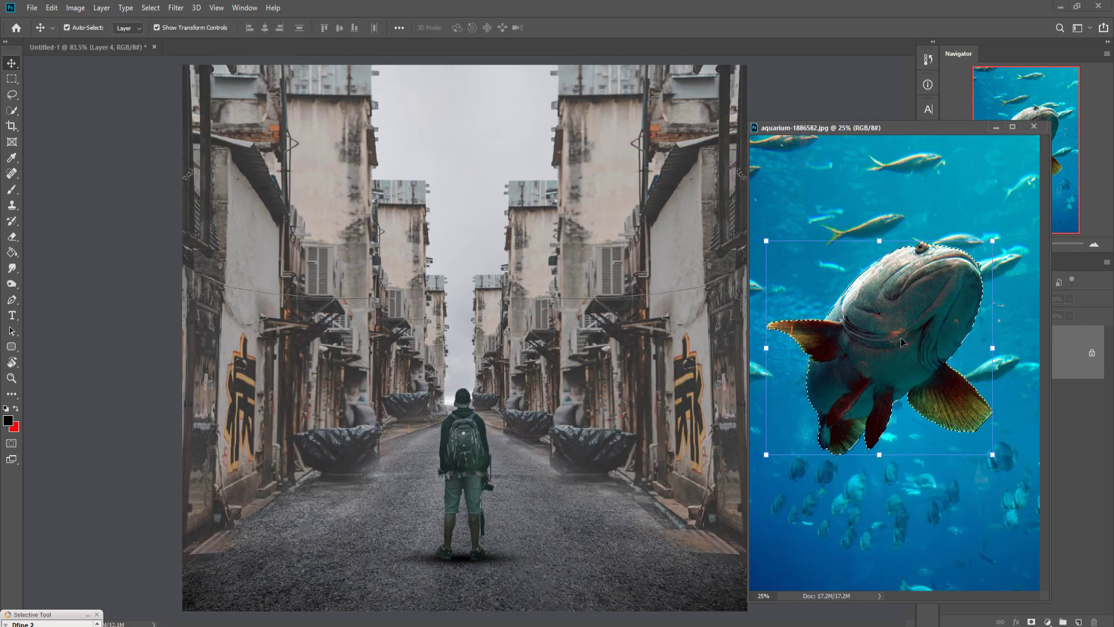
drag(902, 342, 528, 232)
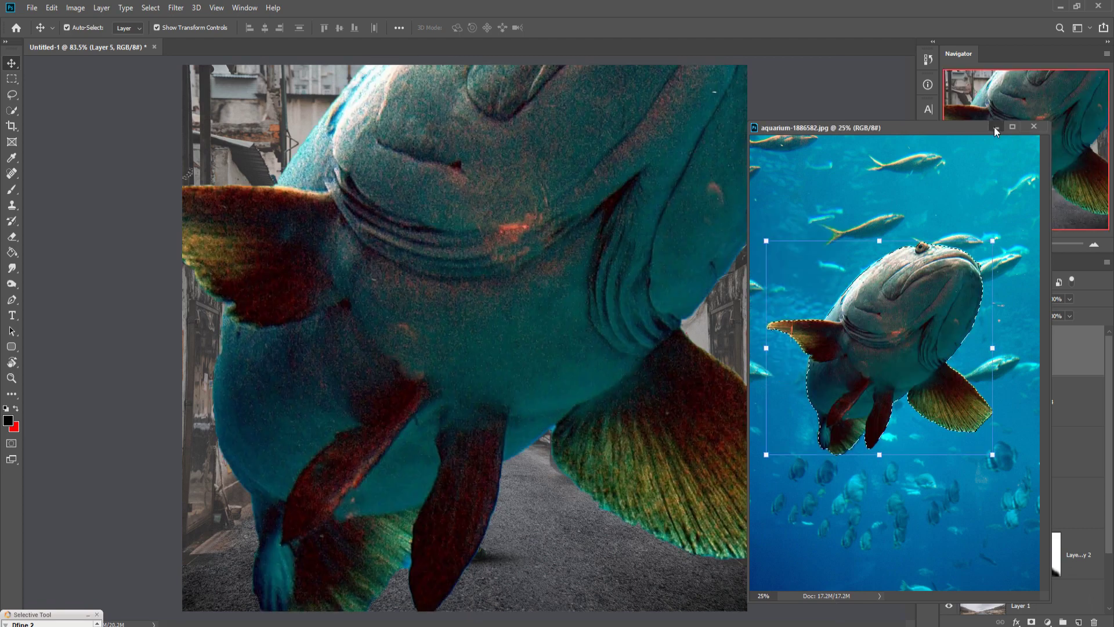
click(994, 126)
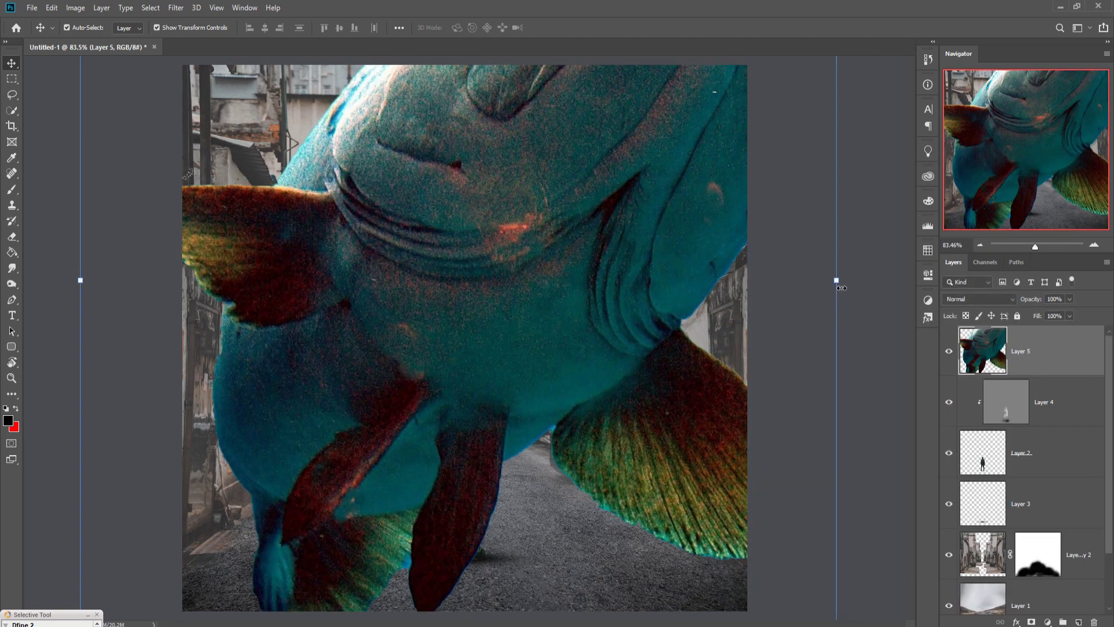
Step: Scale the fish down to about 29% and position it in the open sky above the man's head
drag(841, 288, 436, 279)
drag(346, 290, 590, 224)
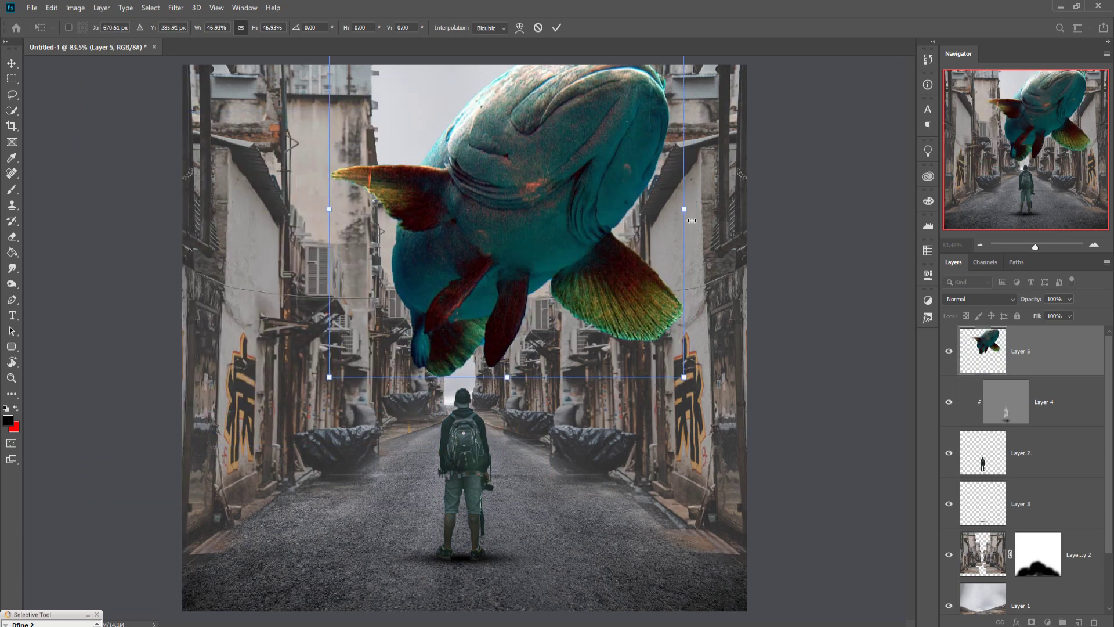
drag(692, 221, 592, 206)
drag(458, 232, 487, 189)
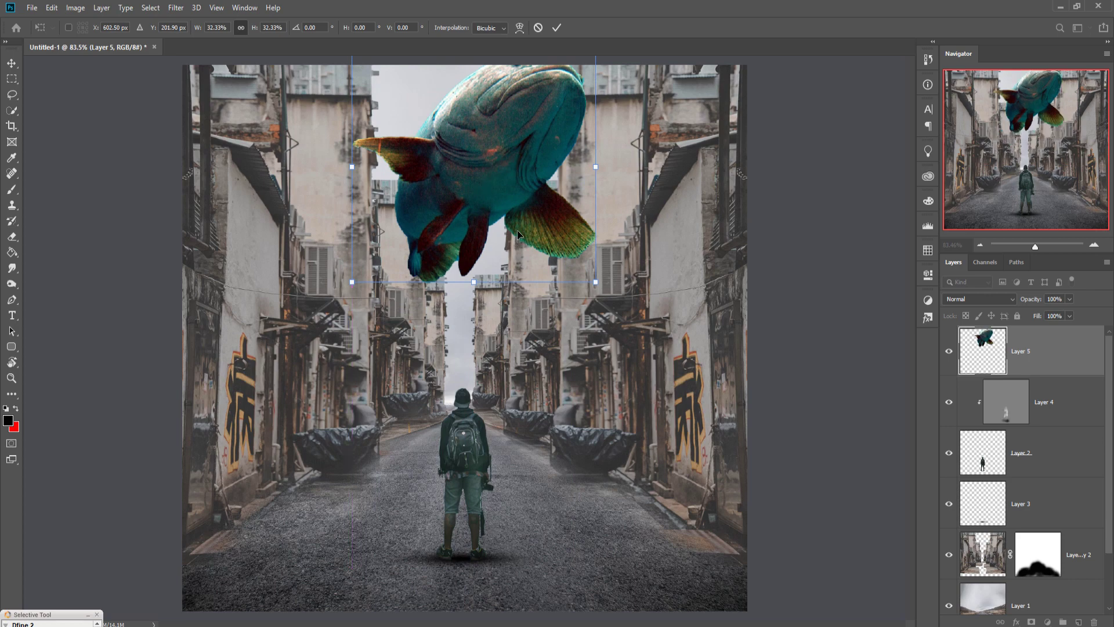
key(ctrl+minus)
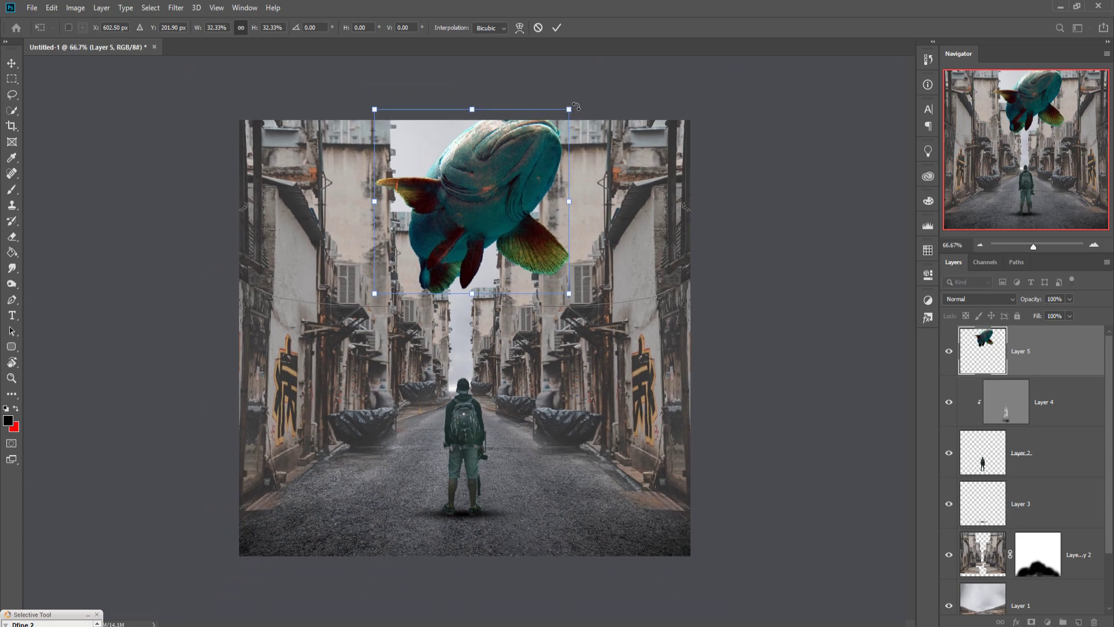
drag(576, 112, 556, 133)
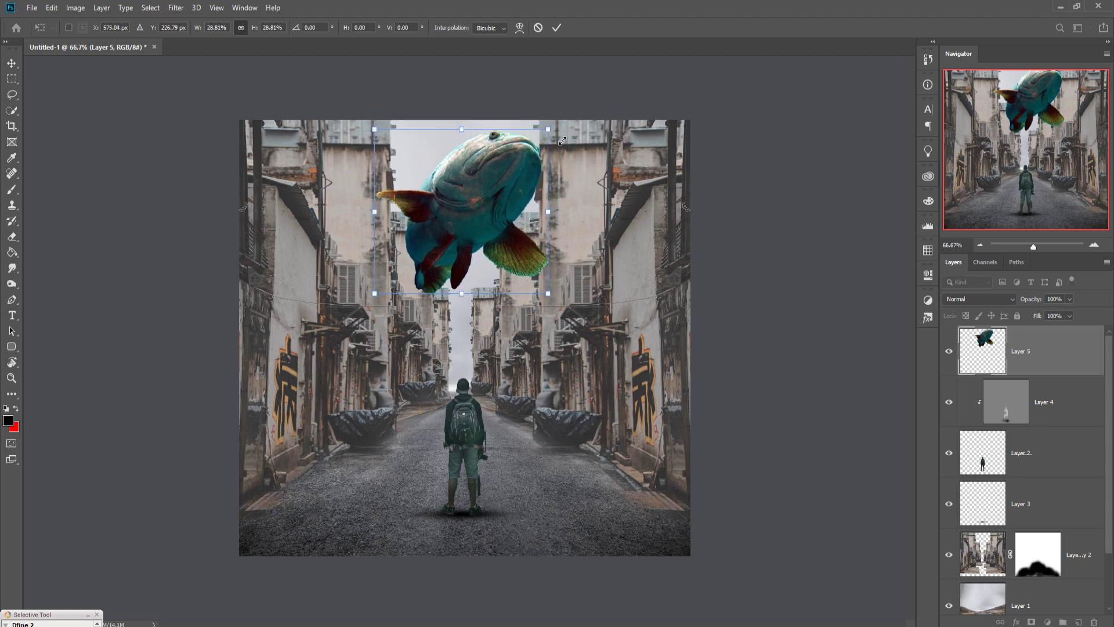
drag(480, 214, 475, 219)
click(556, 27)
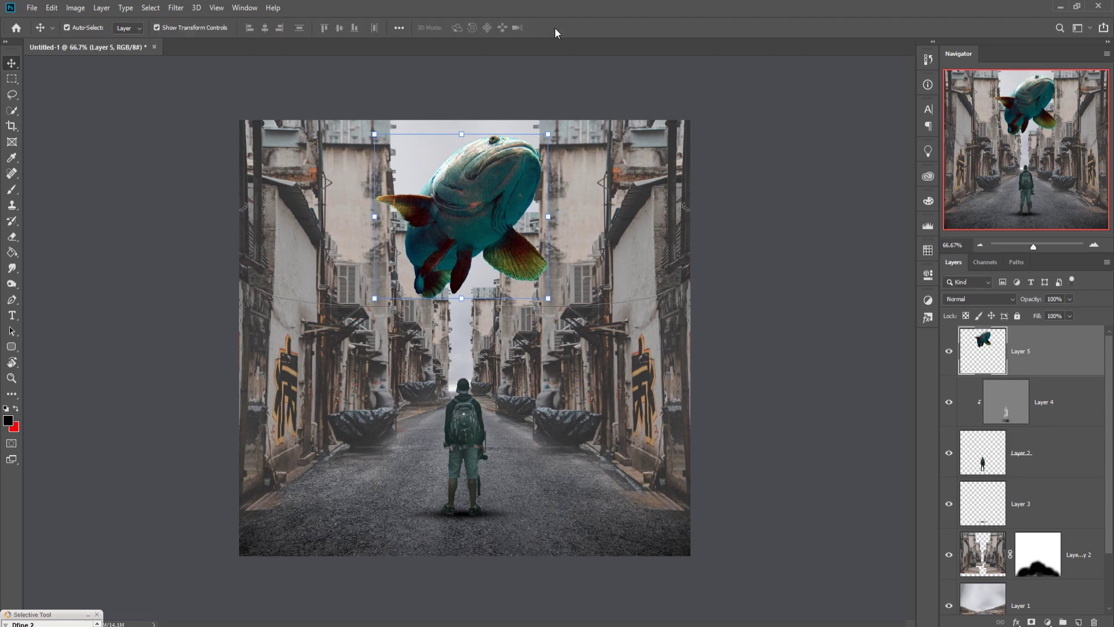
Step: Open the Camera Raw Filter on the fish layer and set the overall Saturation to -38
click(175, 8)
click(187, 81)
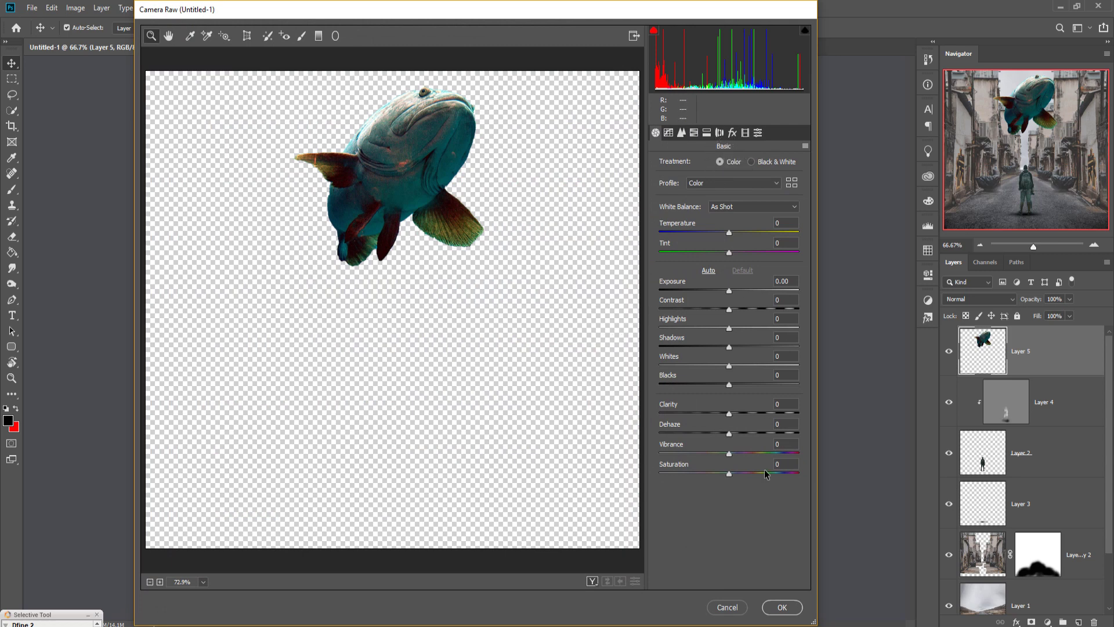
drag(729, 477, 703, 482)
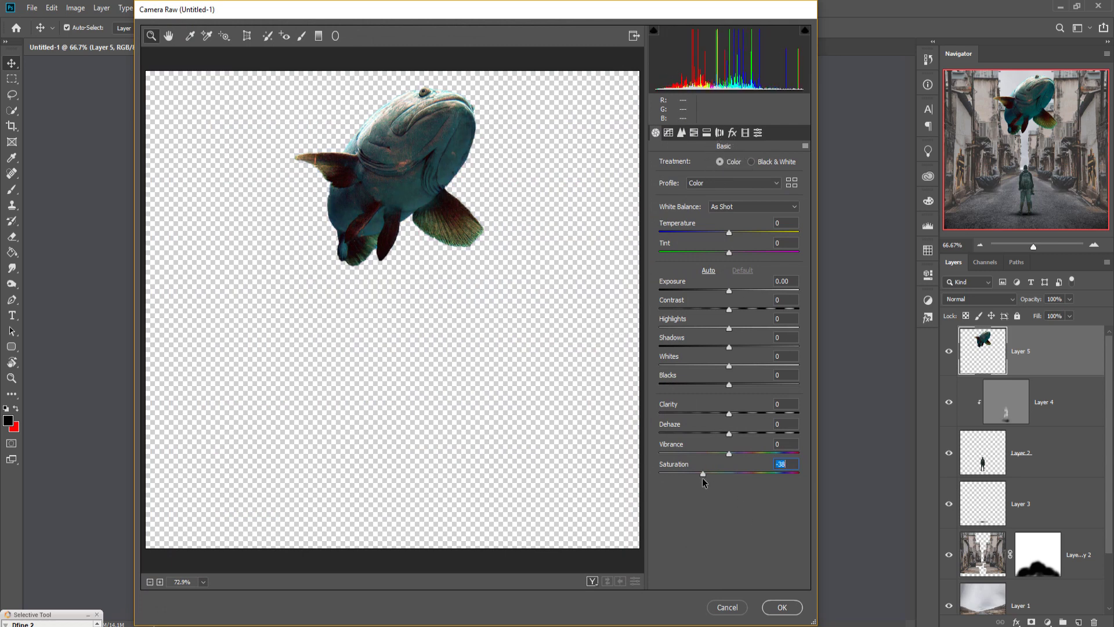
Step: Set the fish's HSL saturation to -100 for Aquas and -77 for Blues, lower the Greens saturation, and apply the filter
click(694, 132)
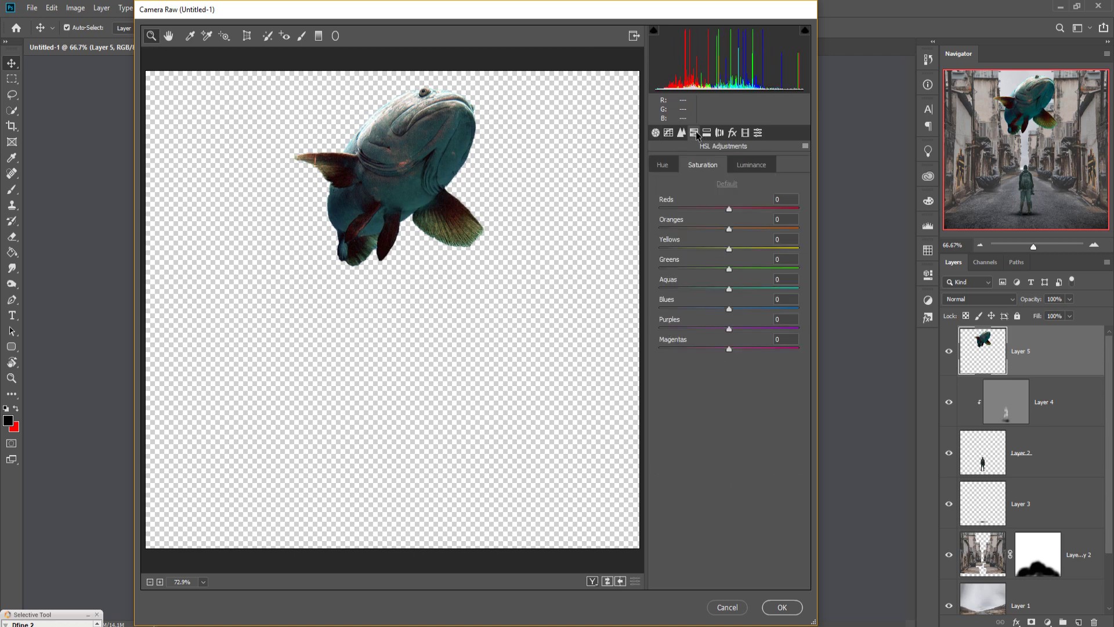
click(704, 166)
drag(730, 290, 656, 289)
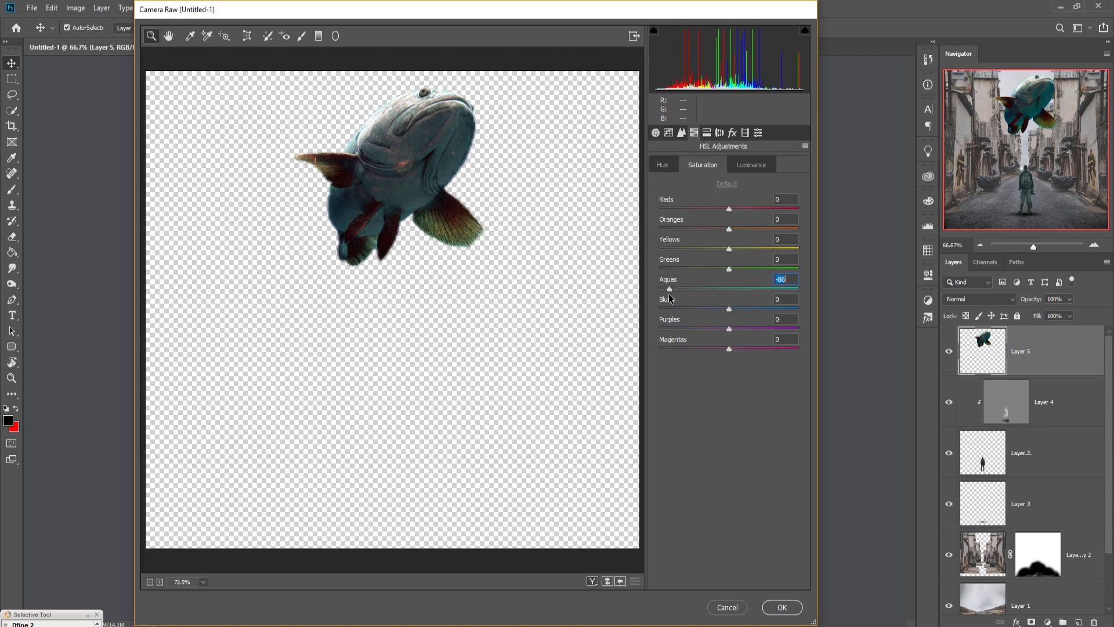
drag(734, 315, 678, 314)
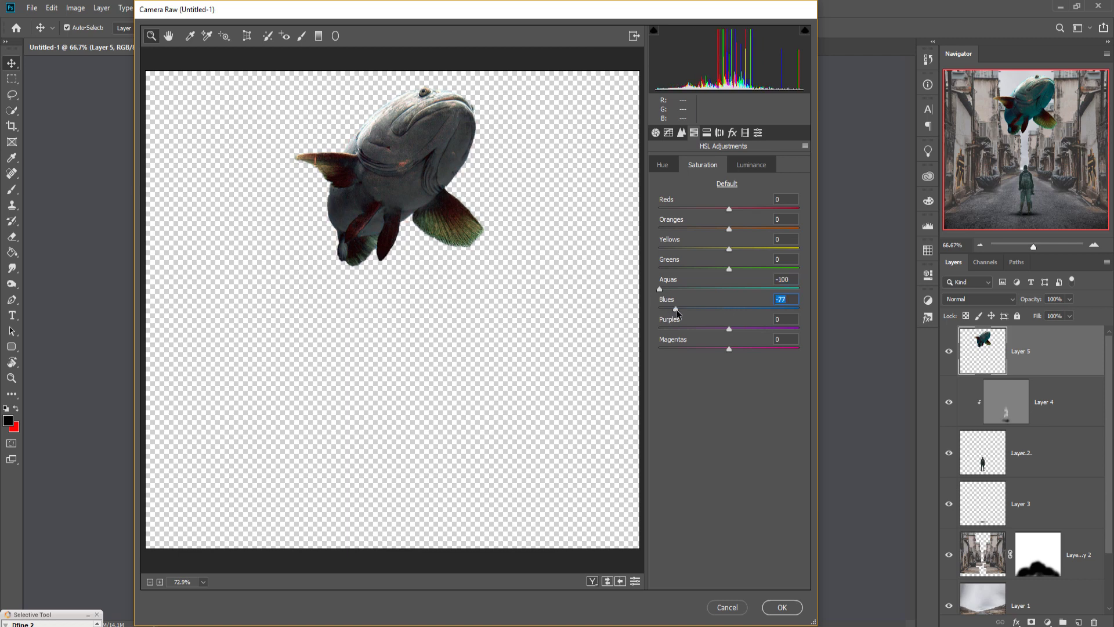
drag(729, 269, 680, 270)
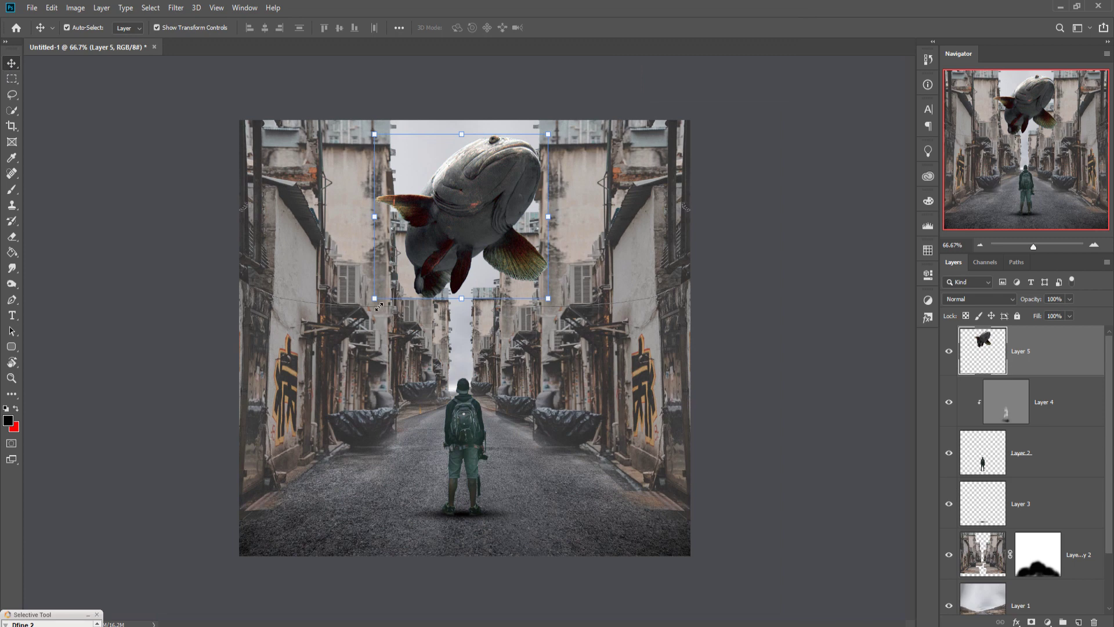
Step: Enlarge the fish to 112.80% and center it horizontally above the man
drag(378, 306, 360, 333)
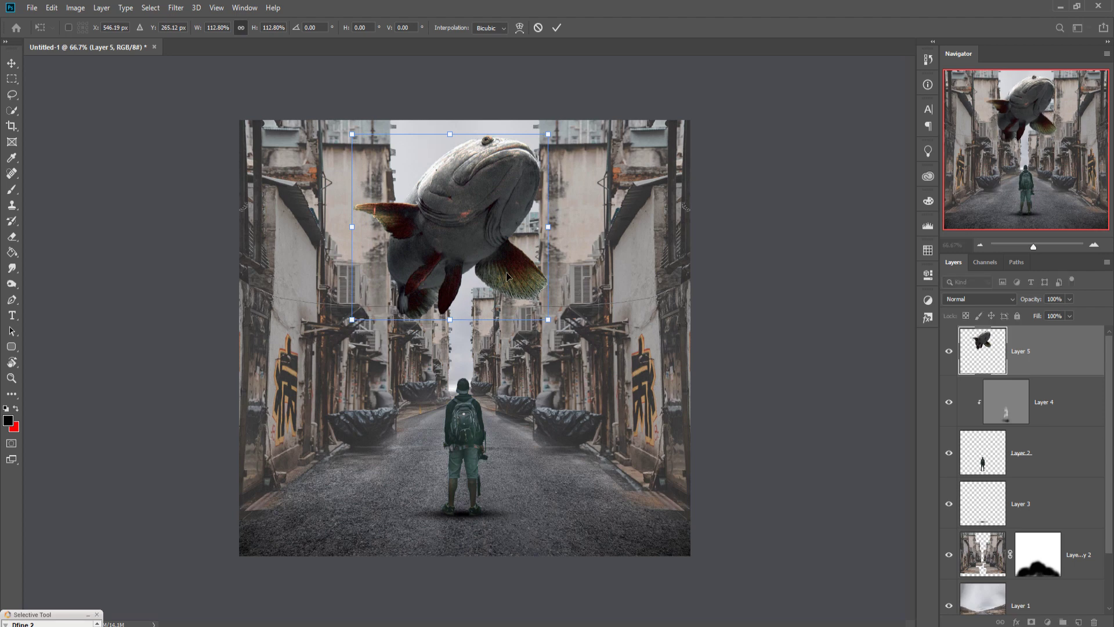
drag(470, 224, 475, 233)
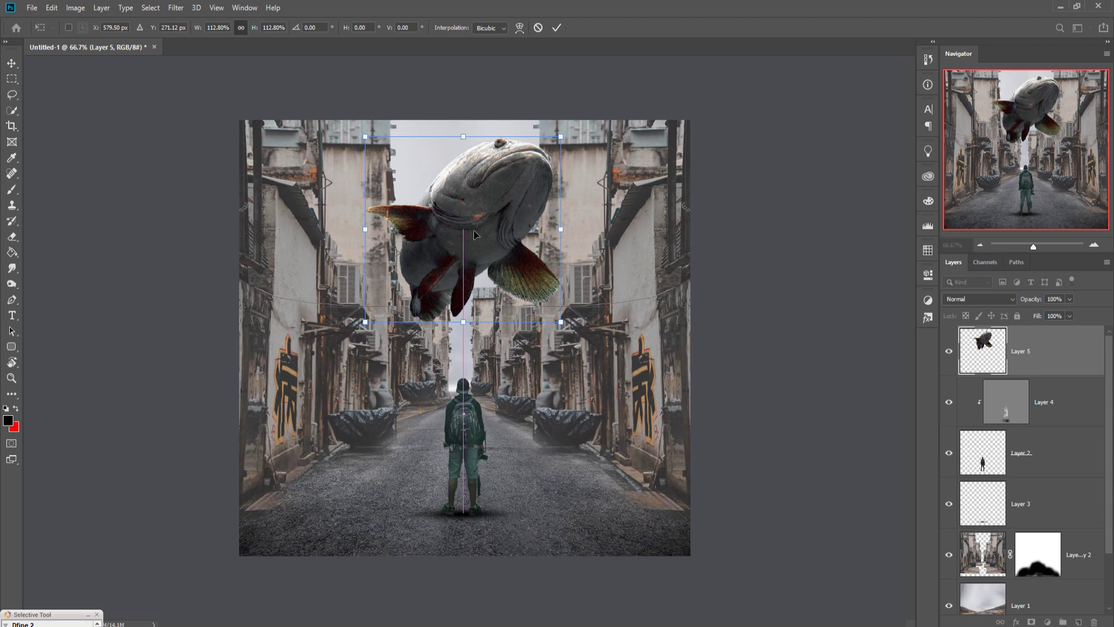
click(558, 27)
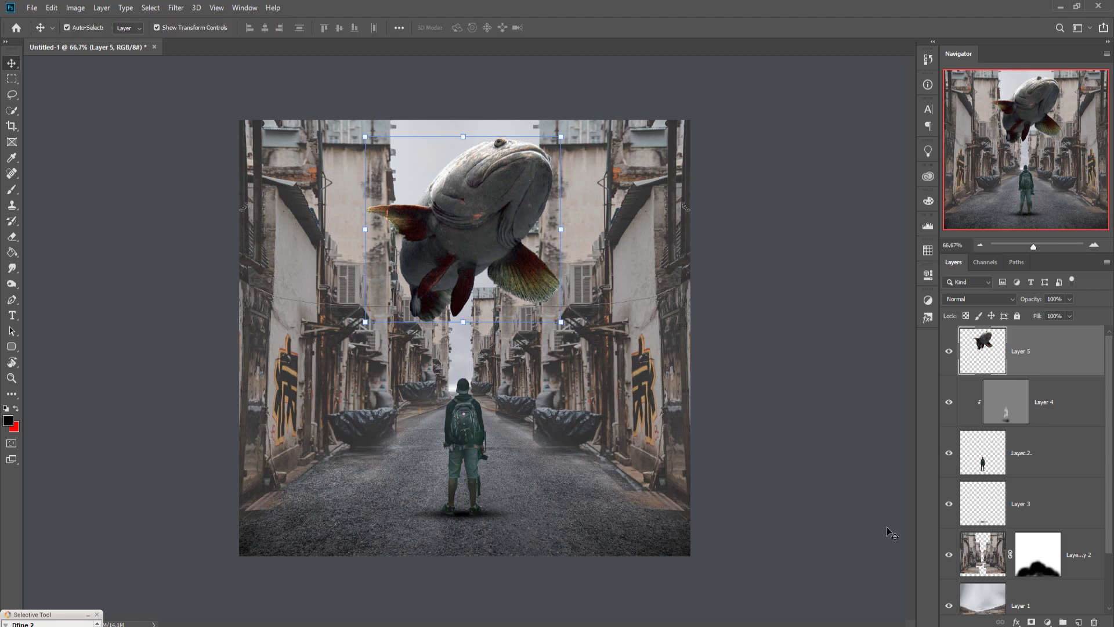
Step: Select the man and his shadow layers together and scale them down to 87.05%, keeping the feet in place
click(1051, 473)
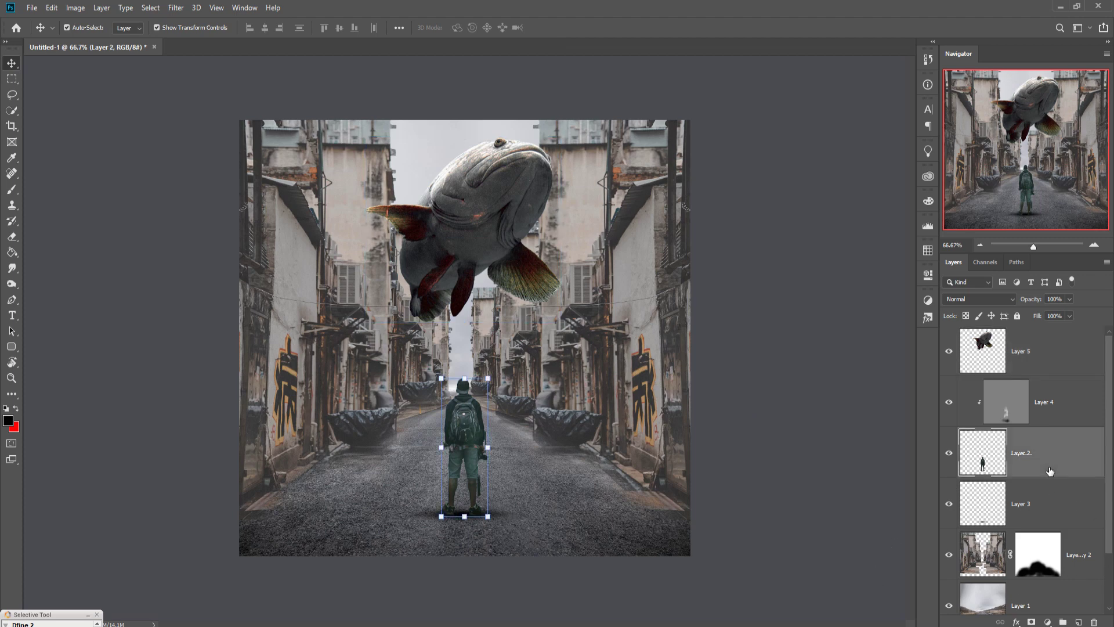
shift+click(1039, 421)
shift+click(1041, 511)
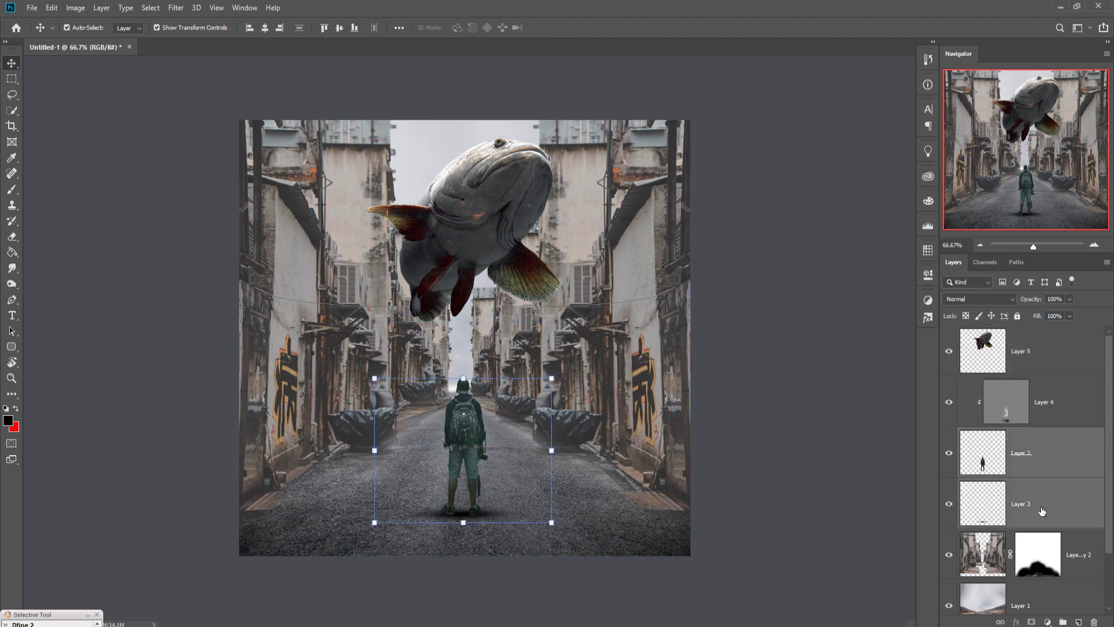
drag(469, 381, 469, 405)
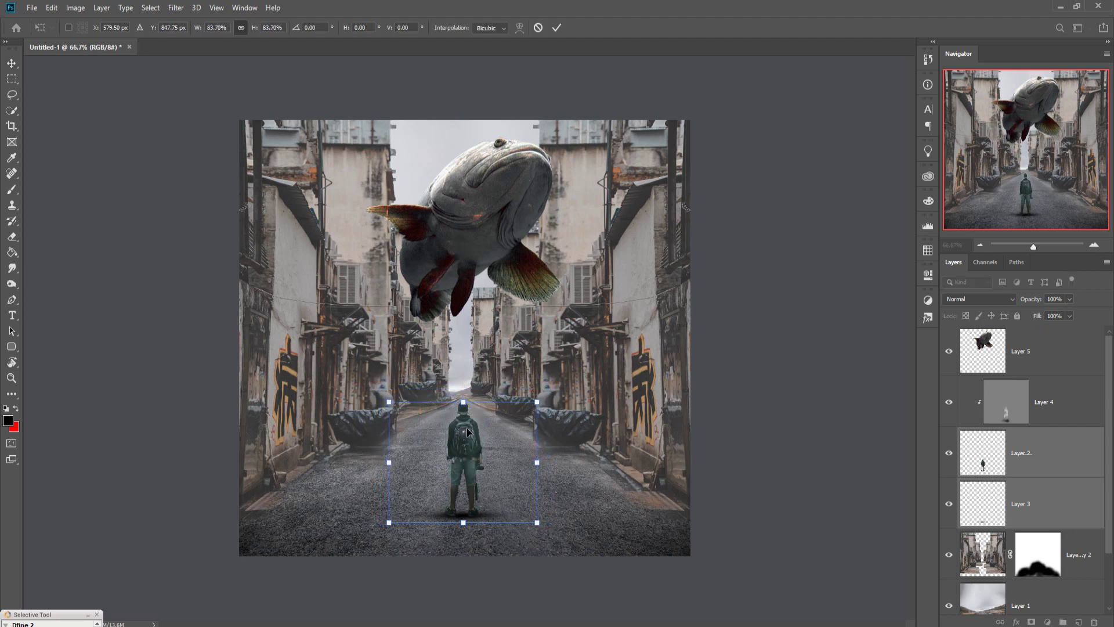
drag(469, 408, 469, 404)
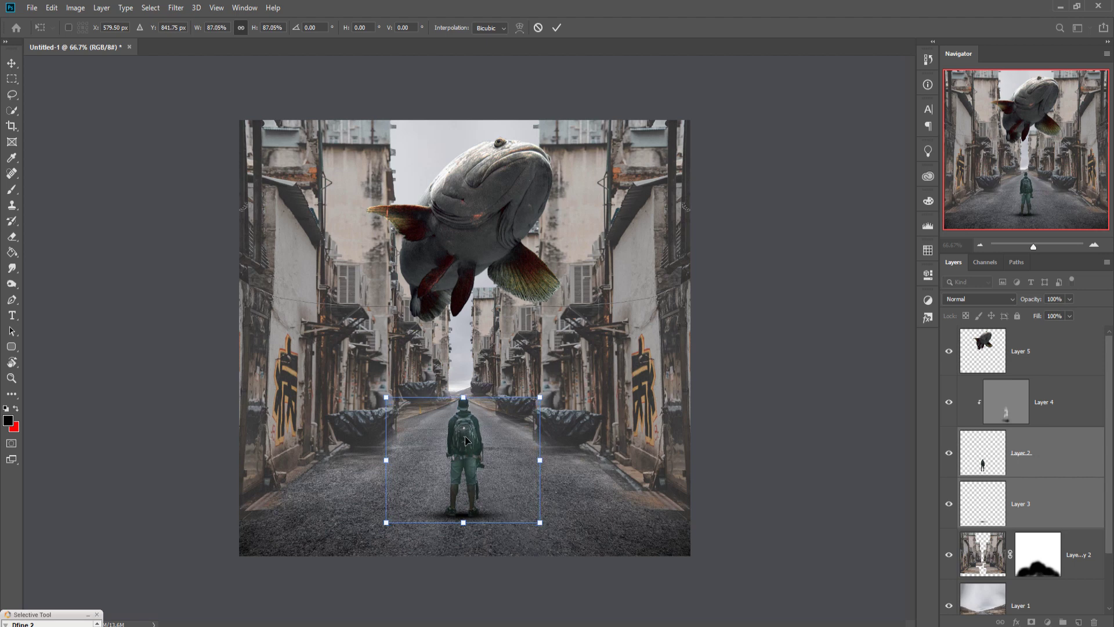
click(556, 27)
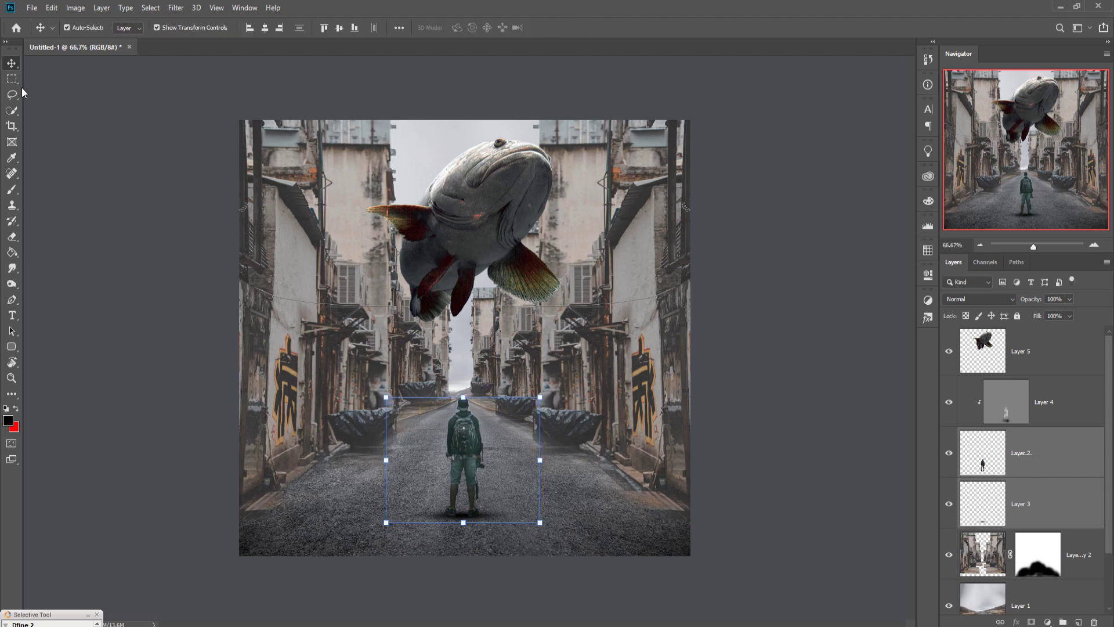
Step: Extend the canvas above the buildings with the Crop tool, using Content-Aware with Delete Cropped Pixels off
click(12, 126)
drag(465, 120, 467, 103)
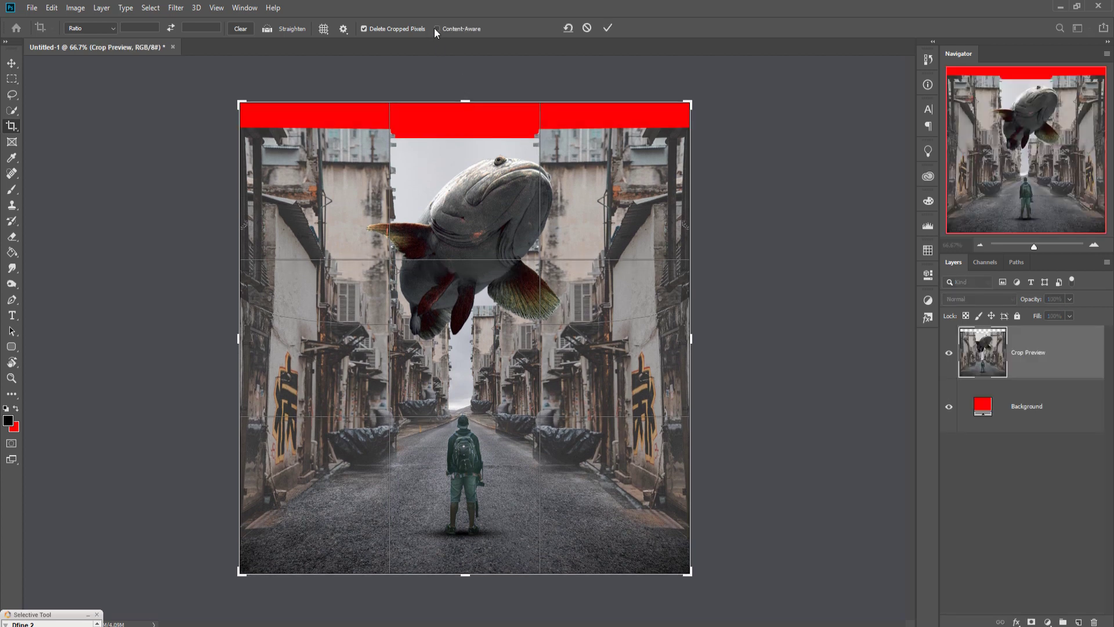
click(364, 28)
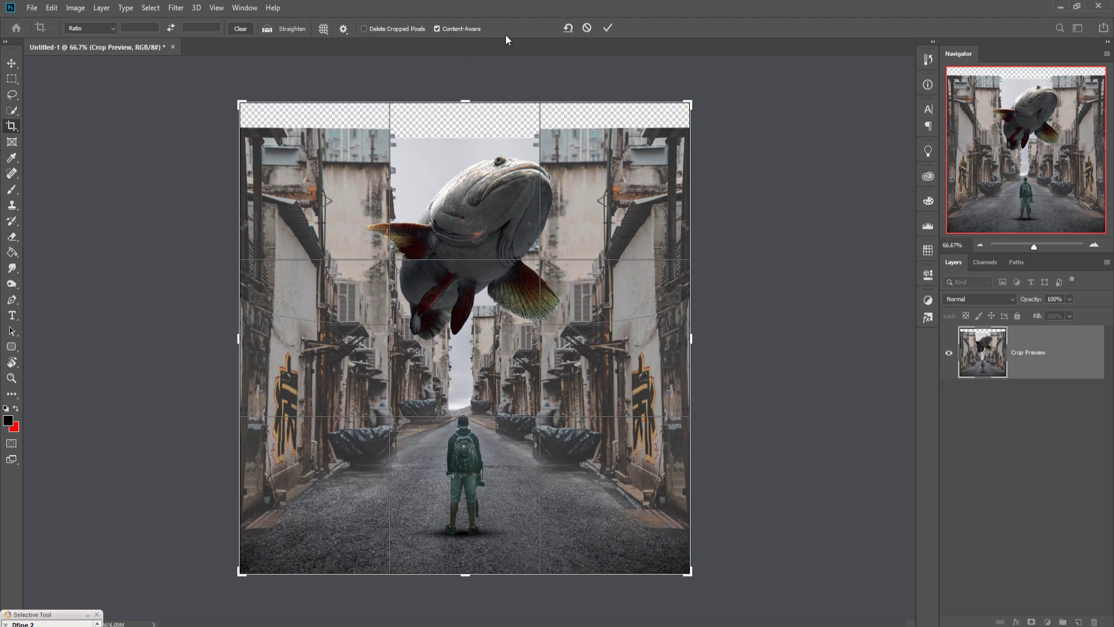
click(607, 29)
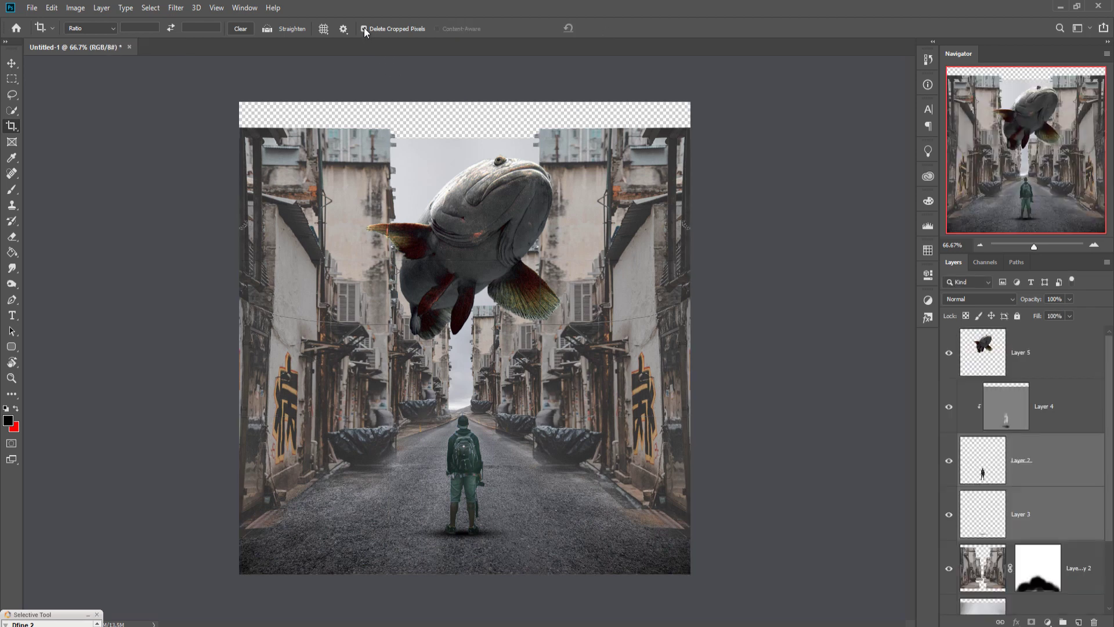
Step: Select the mirrored buildings layer and the road background layer and scale both up to 109.49% to fill the extended canvas
click(11, 63)
scroll(1068, 536, down, 3)
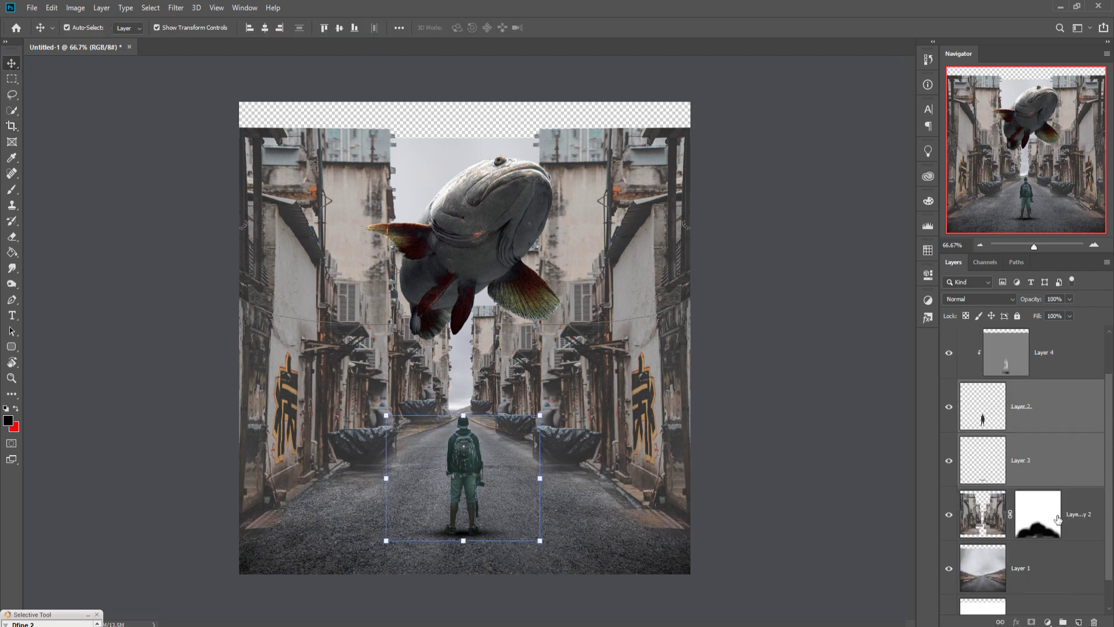
click(1079, 503)
click(1073, 538)
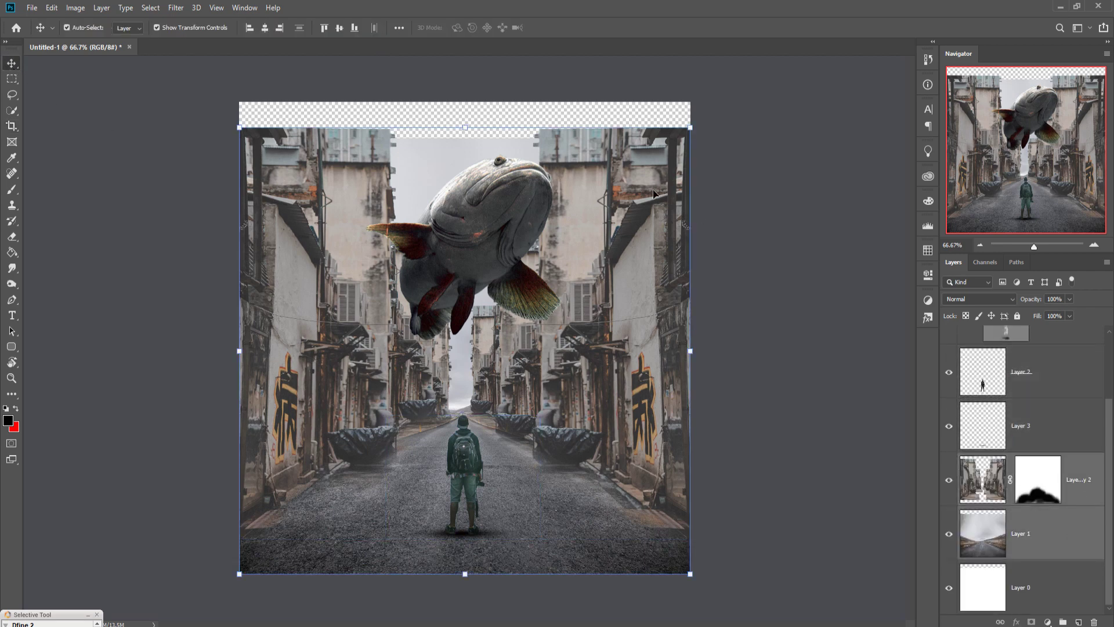
drag(468, 132, 475, 88)
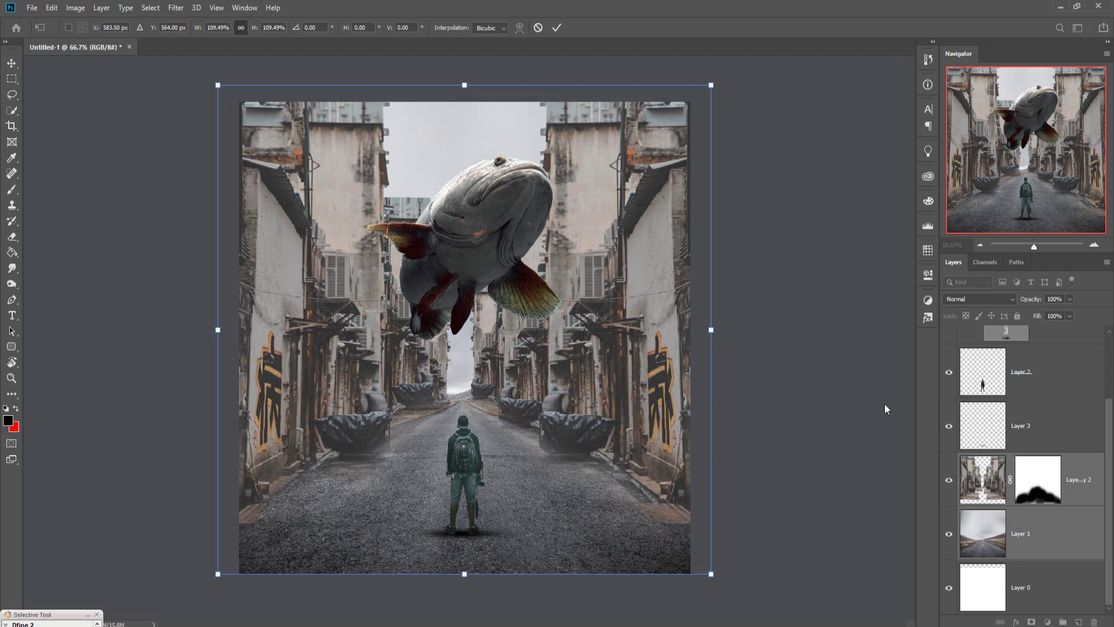
key(Return)
Step: Select the man, his shadow and the clipped gray layer together and scale them up to 110.69%
click(1039, 371)
click(1036, 448)
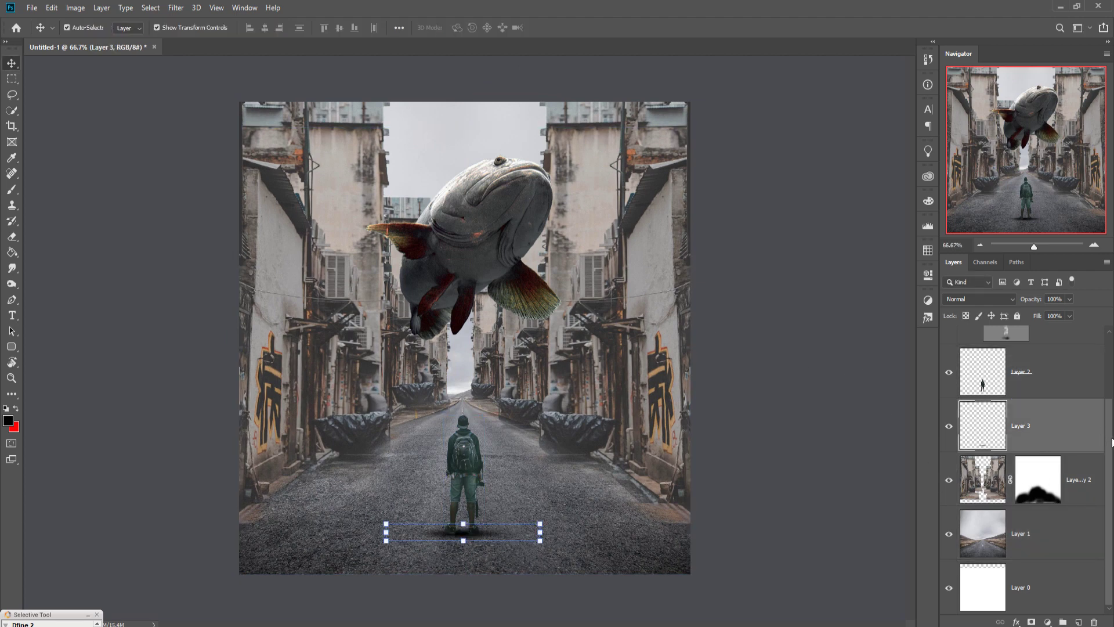
drag(1111, 443, 1112, 398)
click(1071, 390)
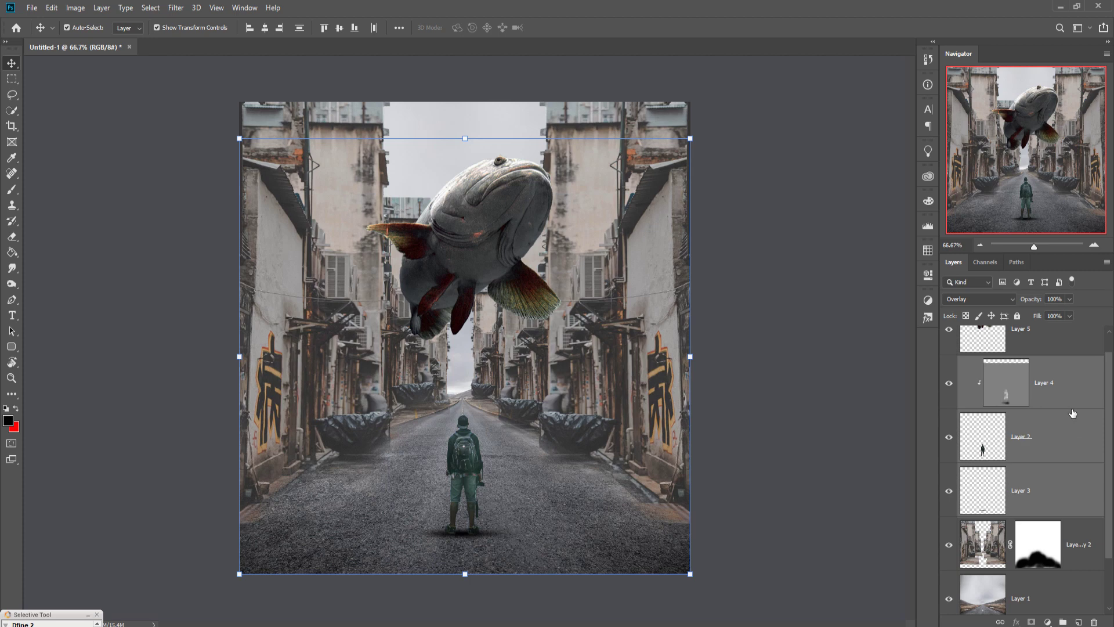
scroll(1073, 413, up, 1)
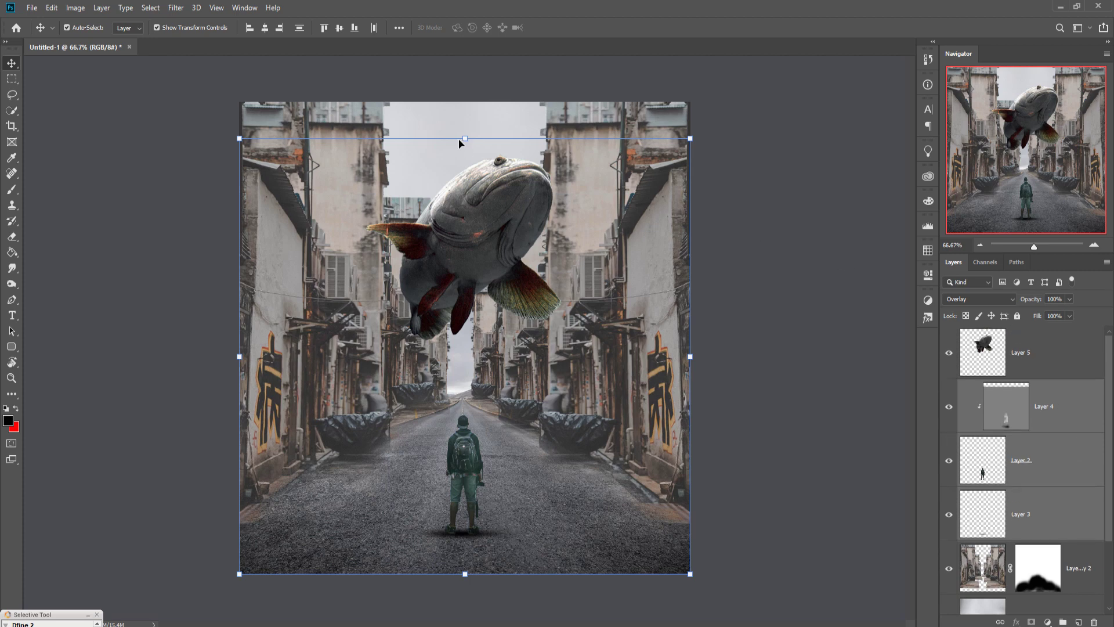
drag(468, 139, 494, 95)
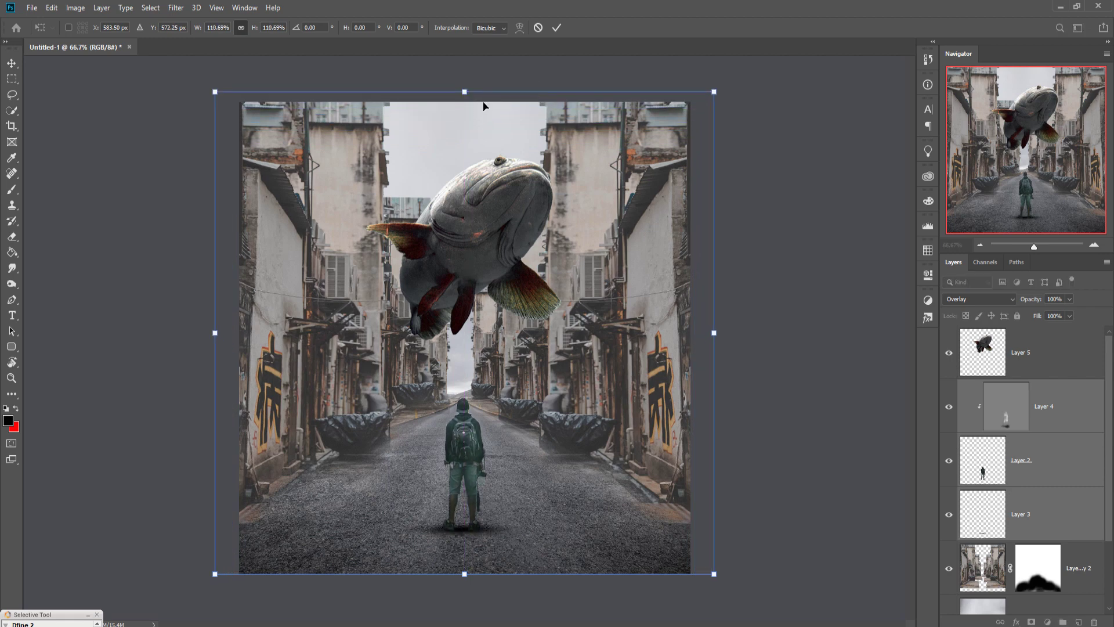
Step: Scale the fish layer up to 128.19% and center it between the buildings above the man
click(1025, 371)
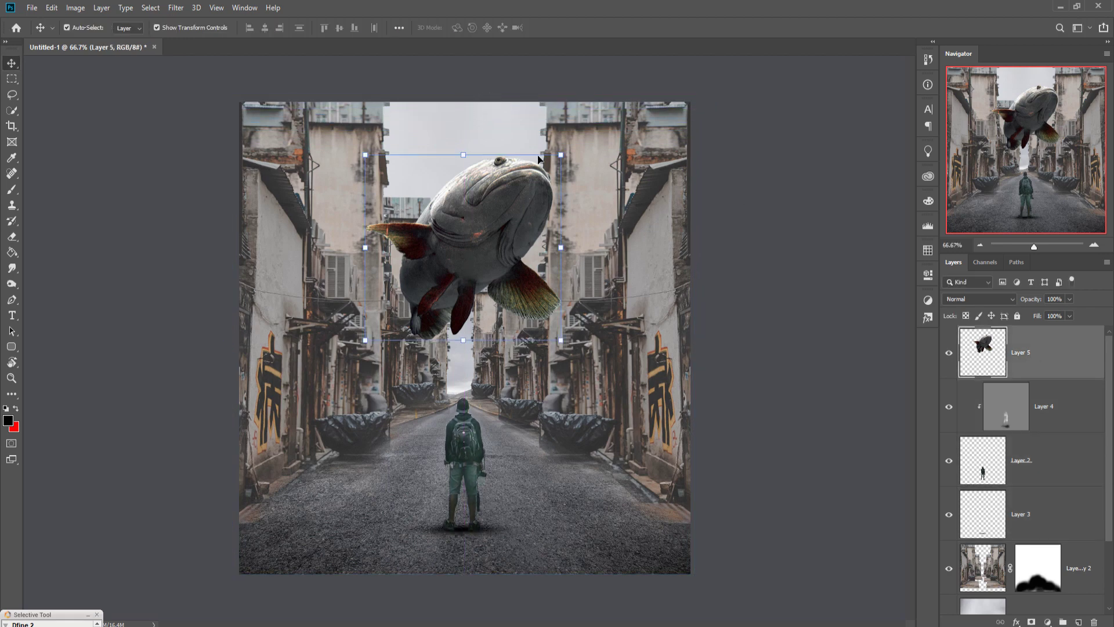
drag(569, 160, 637, 118)
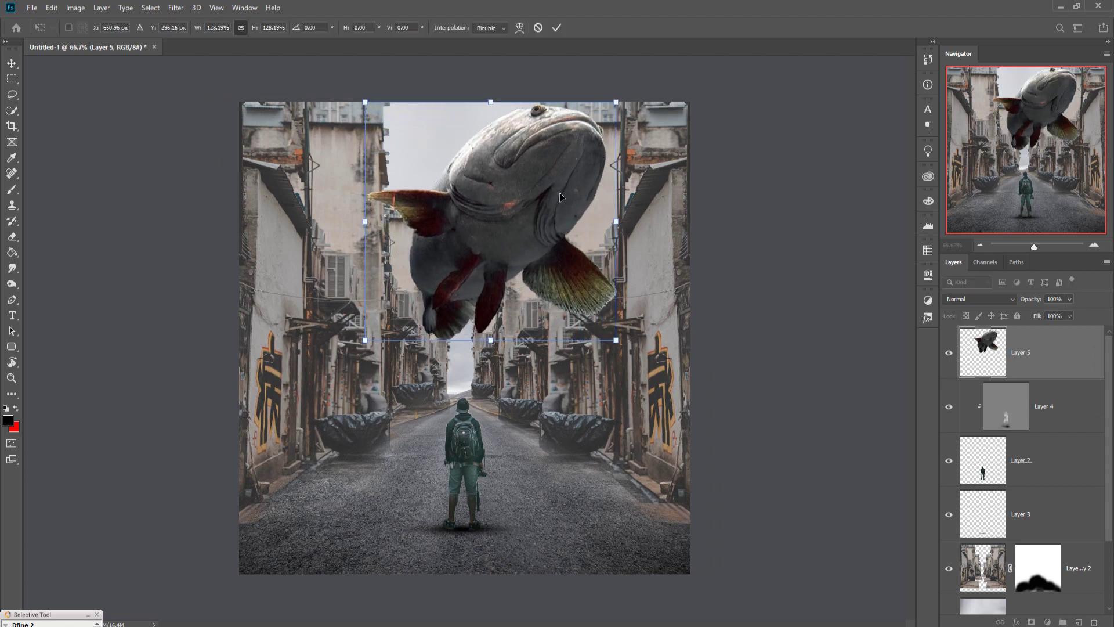
drag(561, 197, 536, 207)
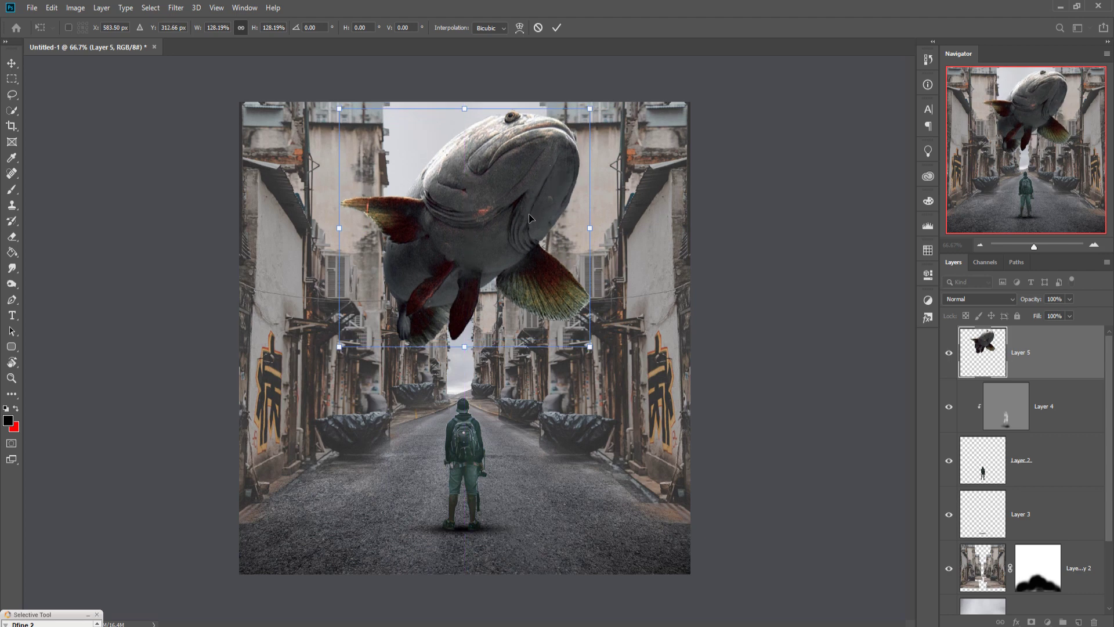
click(557, 27)
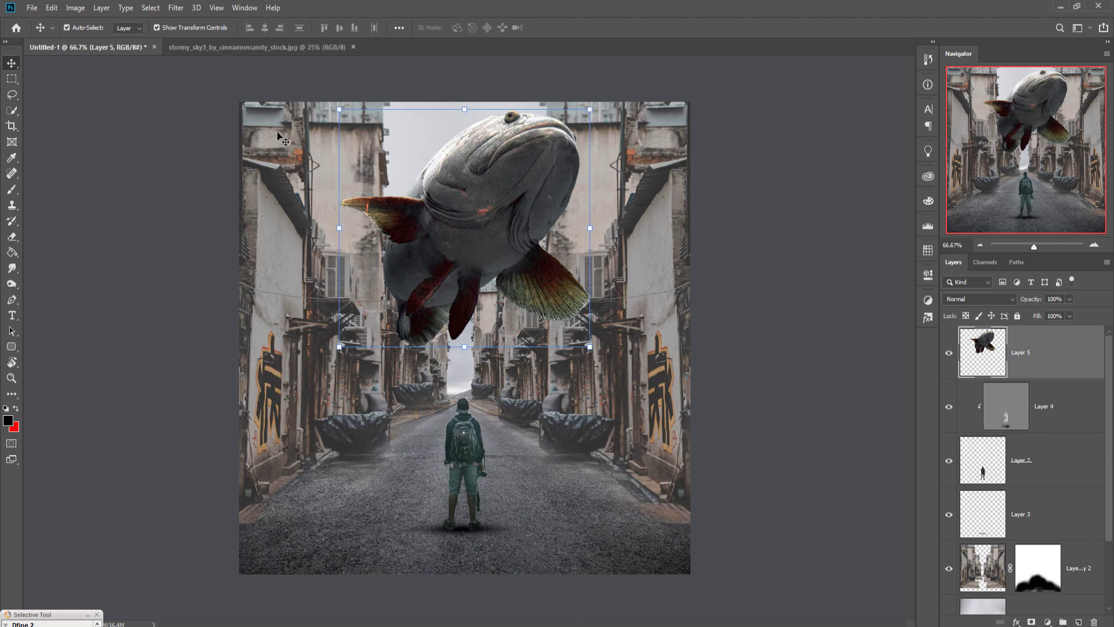
Step: Select the upper part of stormy_sky3_by_cinnamoncandy_stock.jpg with the Rectangular Marquee, float its window, and copy the selection into the street composite
click(238, 47)
key(m)
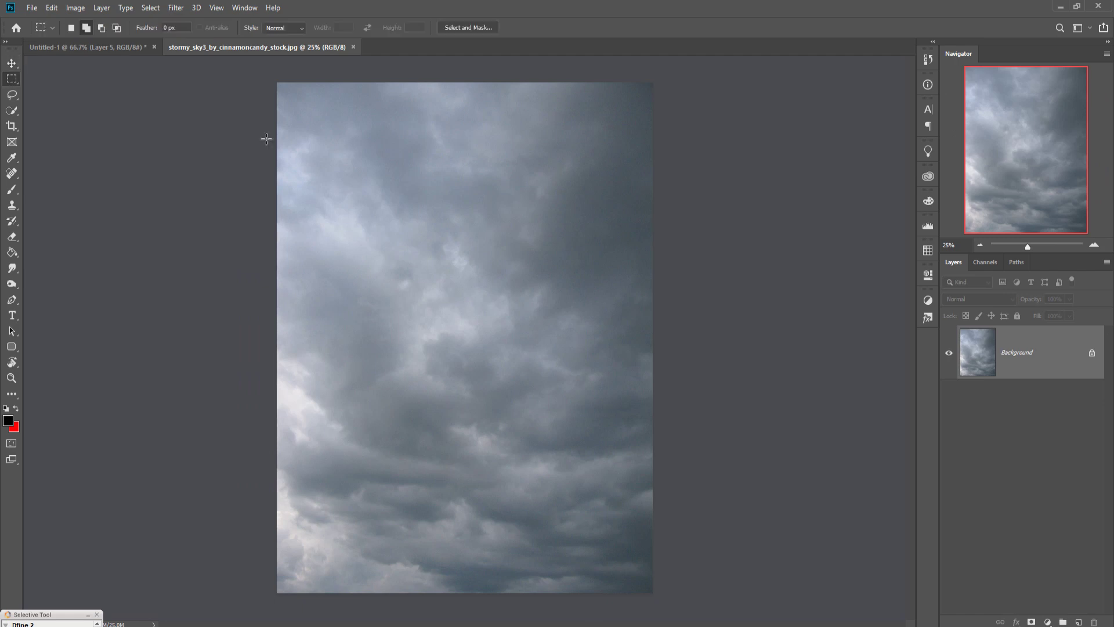
drag(278, 83, 691, 361)
click(10, 65)
drag(242, 48, 750, 154)
drag(789, 266, 587, 287)
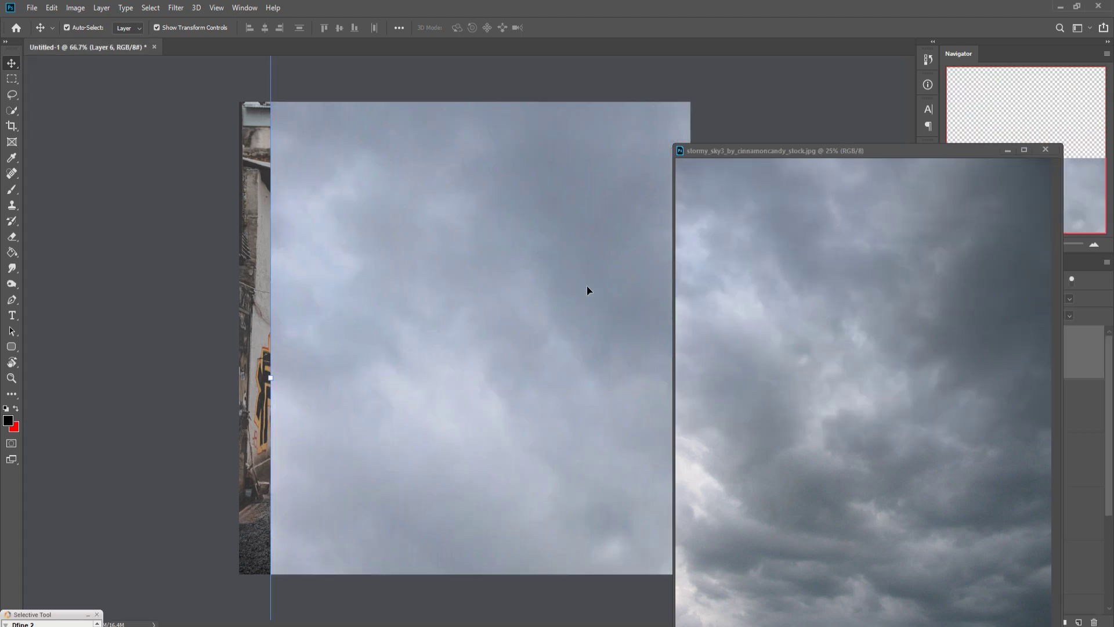
Step: Minimize the sky photo's window, then scale the pasted sky layer to 64.61% and position it to cover the whole street canvas
click(1007, 151)
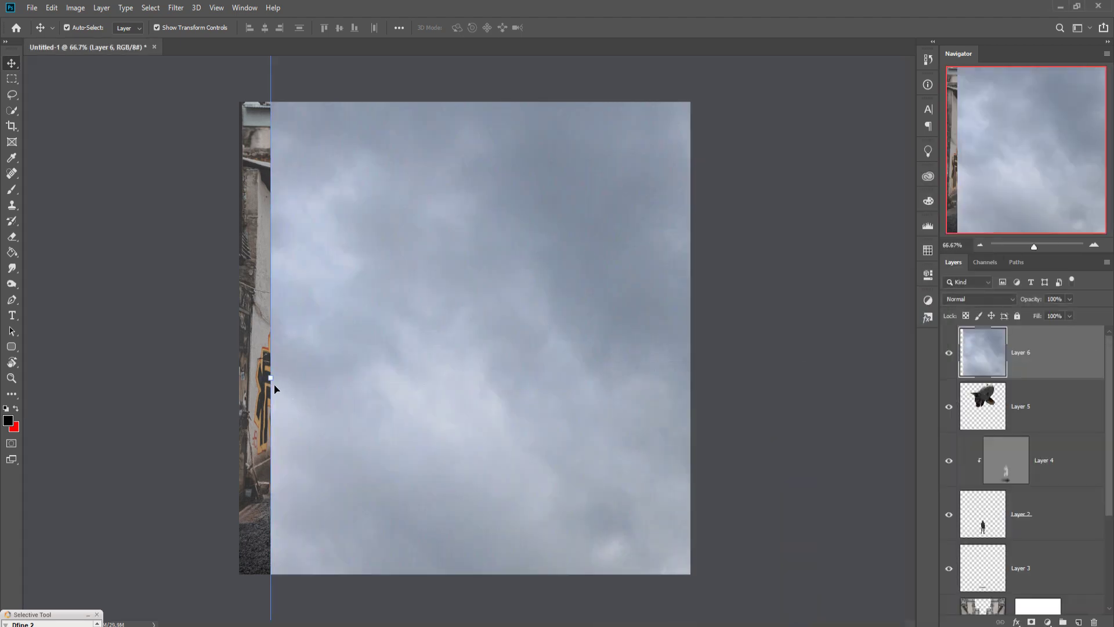
drag(284, 383, 164, 361)
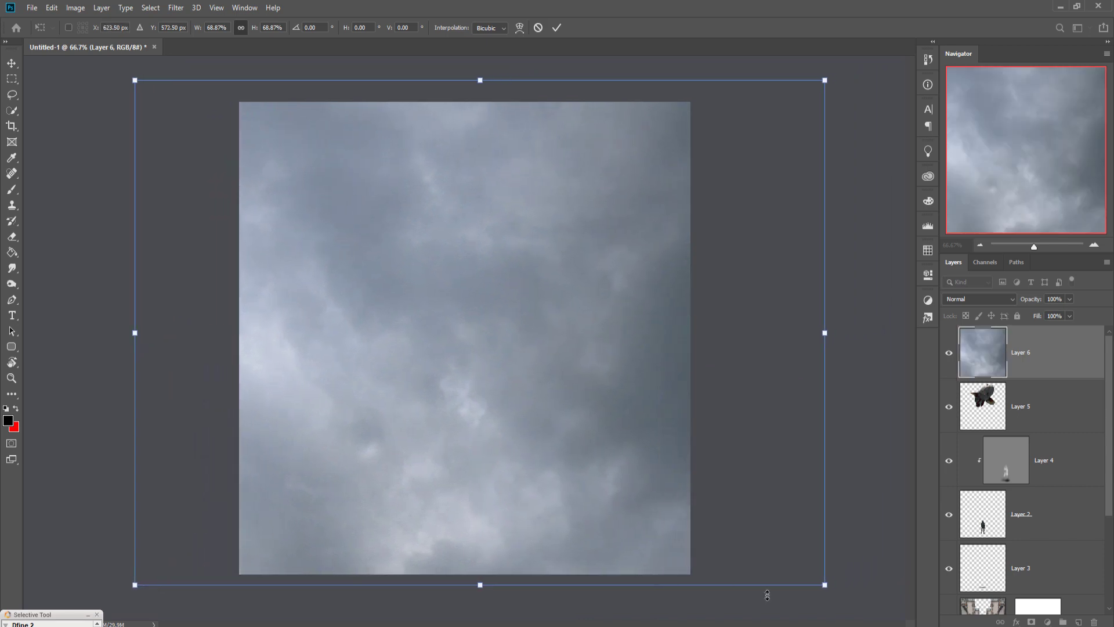
drag(831, 592, 811, 585)
drag(473, 81, 474, 104)
drag(567, 221, 560, 237)
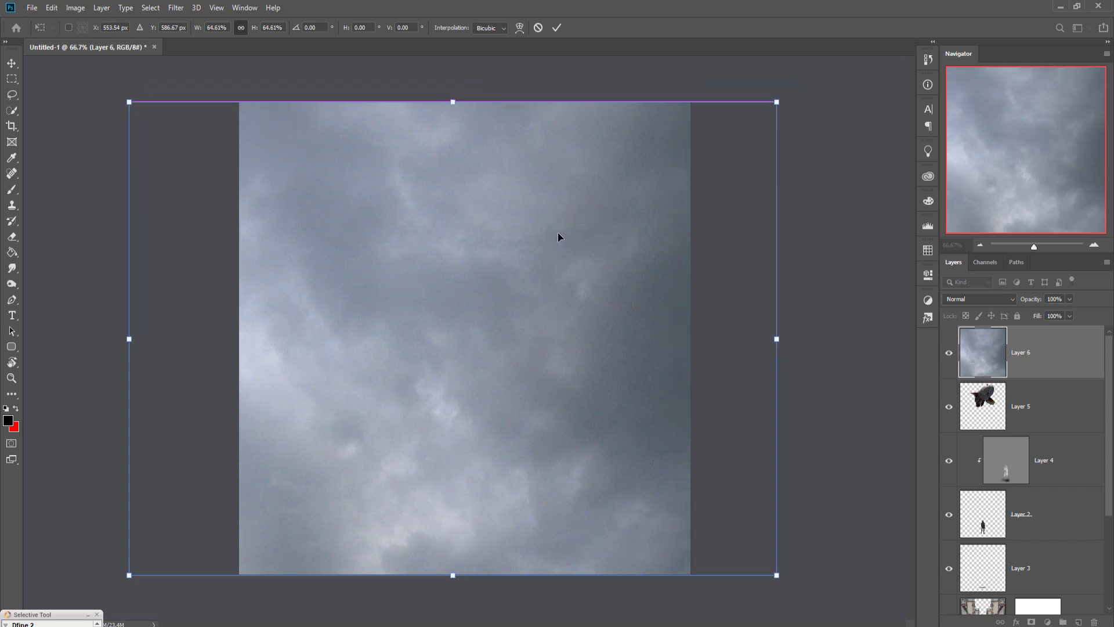
click(558, 29)
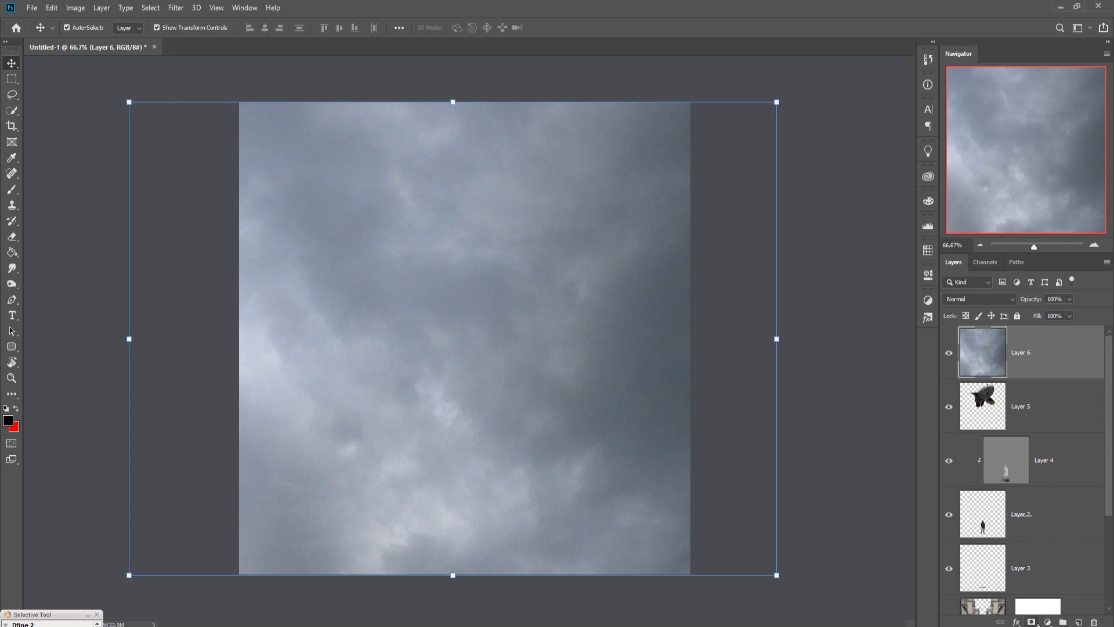
Step: Add a mask to the sky layer and paint it with a large soft black brush at 14% opacity to reveal the street, man and fish
click(1031, 622)
click(12, 189)
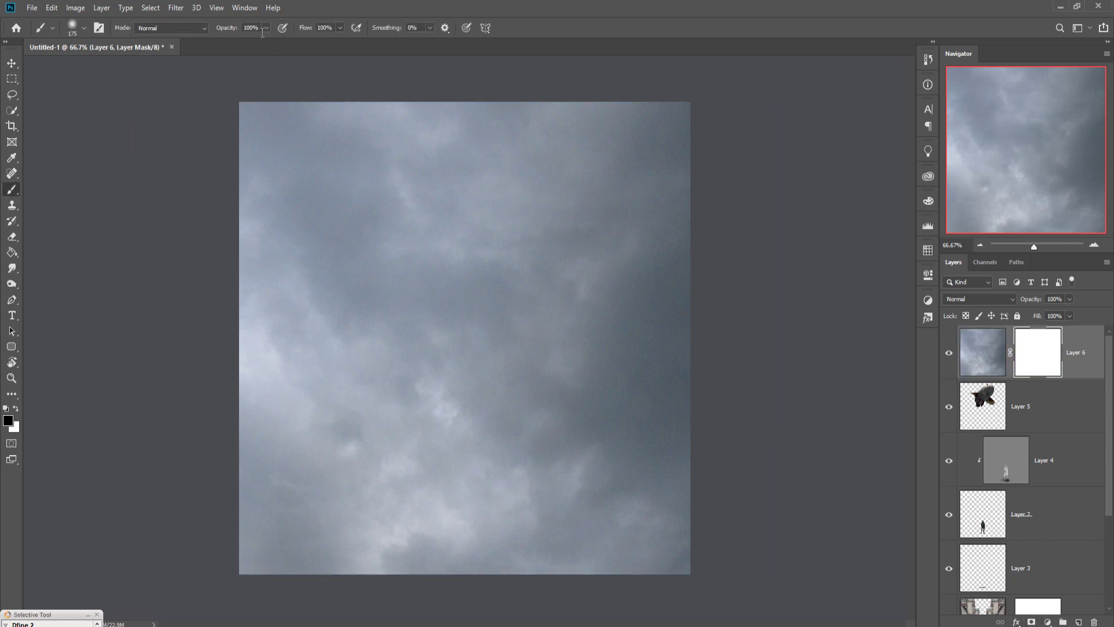
click(267, 28)
drag(268, 44, 221, 50)
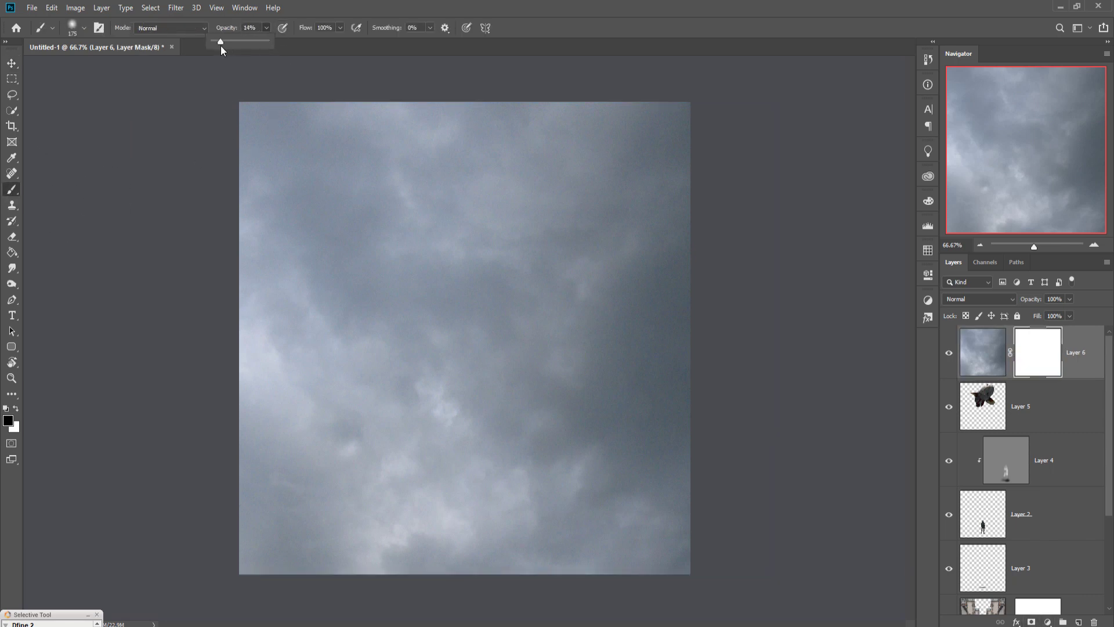
key(bracketright)
key(bracketright)
key(bracketright)
key(bracketright)
key(bracketright)
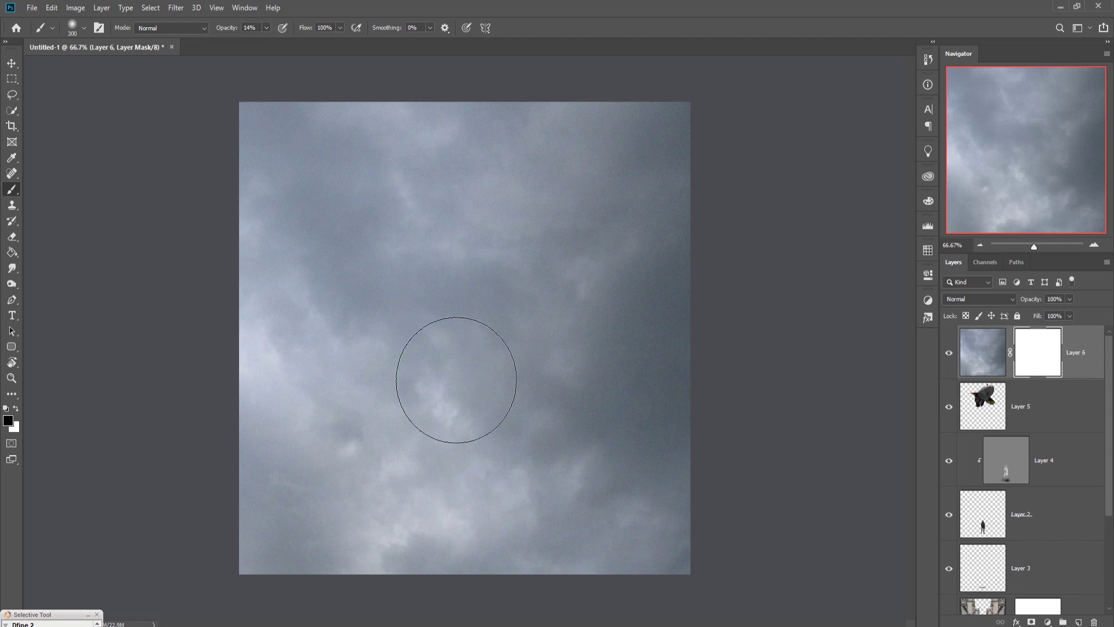
mouse_move(394, 324)
mouse_down()
mouse_move(402, 298)
mouse_move(447, 301)
mouse_move(451, 233)
mouse_move(436, 219)
mouse_move(480, 219)
mouse_move(530, 169)
mouse_move(505, 246)
mouse_move(447, 224)
mouse_move(406, 278)
mouse_move(444, 237)
mouse_move(349, 192)
mouse_move(356, 393)
mouse_move(336, 522)
mouse_move(373, 486)
mouse_move(302, 535)
mouse_move(400, 441)
mouse_move(505, 458)
mouse_move(489, 498)
mouse_move(546, 488)
mouse_move(535, 331)
mouse_move(473, 511)
mouse_move(494, 547)
mouse_move(559, 472)
mouse_move(651, 236)
mouse_move(624, 372)
mouse_move(590, 443)
mouse_move(597, 460)
mouse_move(426, 462)
mouse_up()
mouse_move(498, 557)
mouse_down()
mouse_move(517, 510)
mouse_move(517, 589)
mouse_move(539, 608)
mouse_move(509, 574)
mouse_move(511, 470)
mouse_move(553, 263)
mouse_move(530, 305)
mouse_move(551, 325)
mouse_move(577, 259)
mouse_move(501, 180)
mouse_move(504, 167)
mouse_move(499, 233)
mouse_move(460, 281)
mouse_move(462, 319)
mouse_move(425, 367)
mouse_move(428, 342)
mouse_move(390, 300)
mouse_move(322, 390)
mouse_move(294, 385)
mouse_move(250, 254)
mouse_move(259, 324)
mouse_move(285, 300)
mouse_move(317, 345)
mouse_move(282, 194)
mouse_move(260, 426)
mouse_move(263, 367)
mouse_move(278, 400)
mouse_move(482, 275)
mouse_move(498, 309)
mouse_move(512, 281)
mouse_up()
mouse_move(588, 361)
mouse_down()
mouse_move(603, 279)
mouse_move(667, 407)
mouse_move(484, 548)
mouse_move(368, 560)
mouse_move(294, 534)
mouse_move(410, 527)
mouse_move(533, 476)
mouse_move(578, 482)
mouse_move(621, 543)
mouse_move(566, 510)
mouse_move(585, 539)
mouse_move(661, 525)
mouse_move(647, 522)
mouse_move(698, 455)
mouse_move(642, 448)
mouse_move(664, 485)
mouse_move(310, 494)
mouse_move(279, 522)
mouse_move(319, 535)
mouse_move(373, 510)
mouse_move(349, 476)
mouse_move(348, 493)
mouse_move(377, 511)
mouse_move(583, 478)
mouse_up()
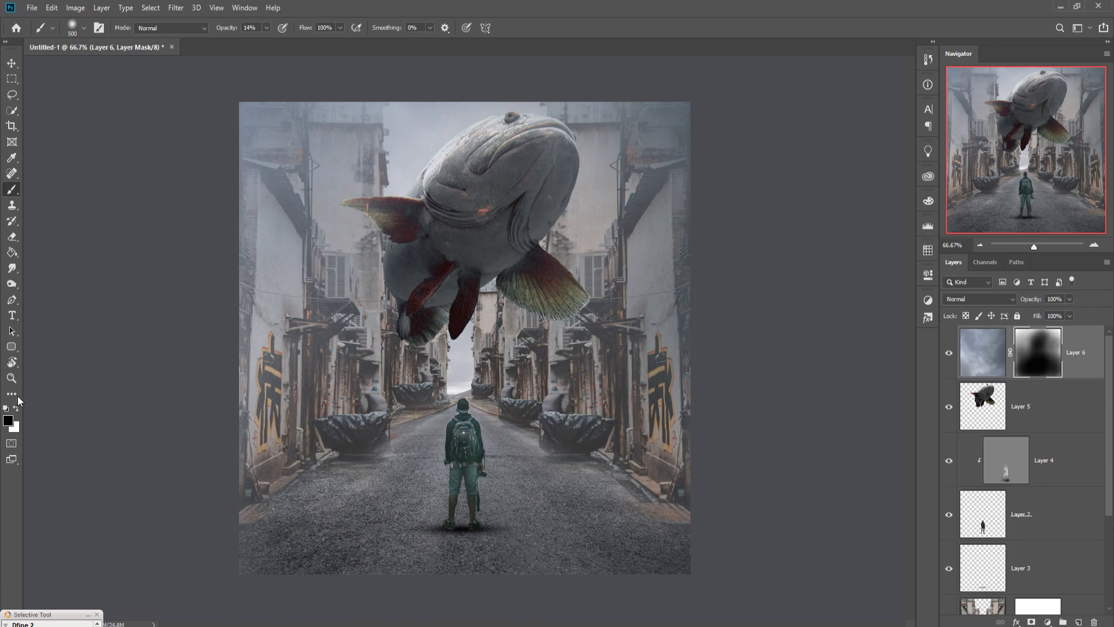
Step: Paint white on the sky layer's mask over the fish's rear body to bring back haze, then reselect the layer's image content
click(16, 408)
mouse_move(461, 279)
mouse_down()
mouse_move(441, 244)
mouse_move(406, 273)
mouse_move(407, 301)
mouse_move(383, 272)
mouse_move(349, 278)
mouse_move(279, 394)
mouse_move(332, 333)
mouse_move(418, 296)
mouse_move(348, 249)
mouse_move(199, 405)
mouse_move(193, 255)
mouse_up()
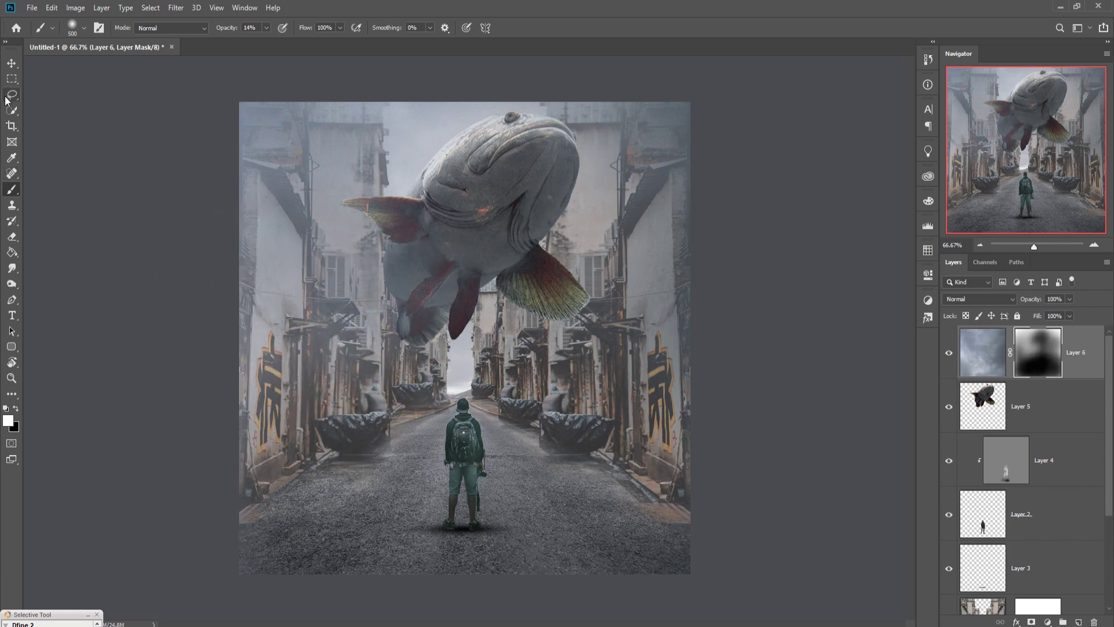
click(11, 63)
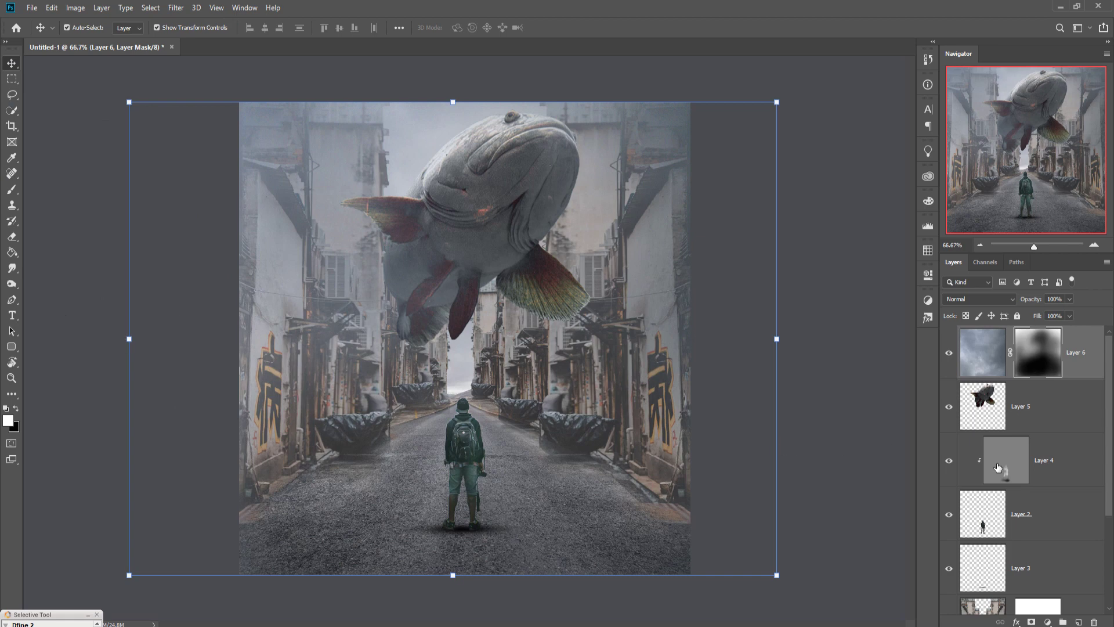
key(ctrl+2)
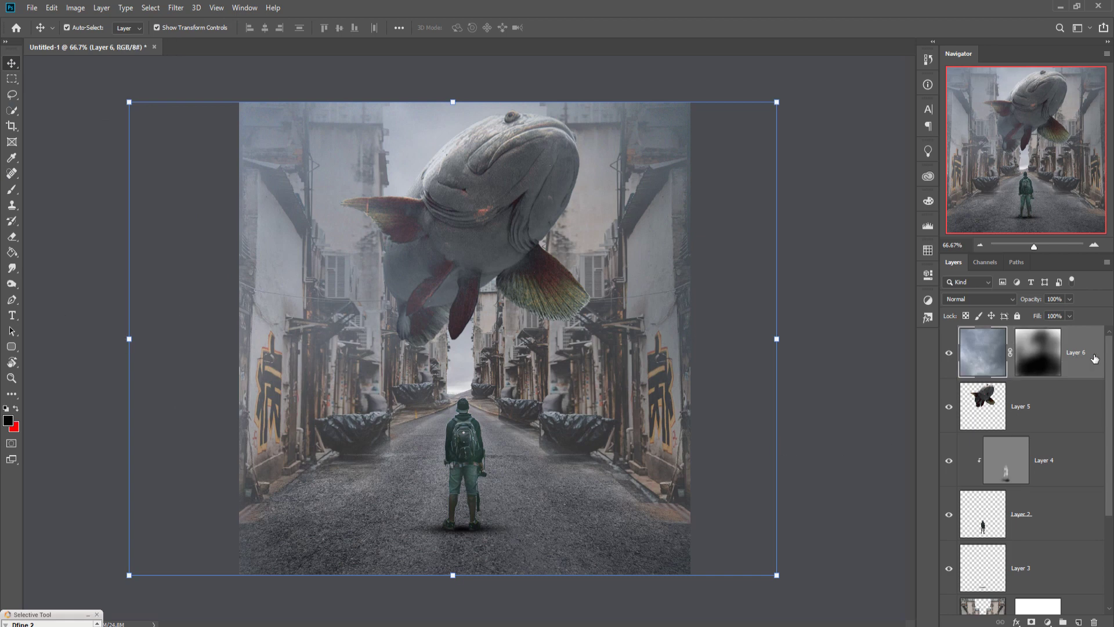
Step: Add a Color Balance adjustment above the sky layer and shift the midtones toward cyan and blue
click(1047, 621)
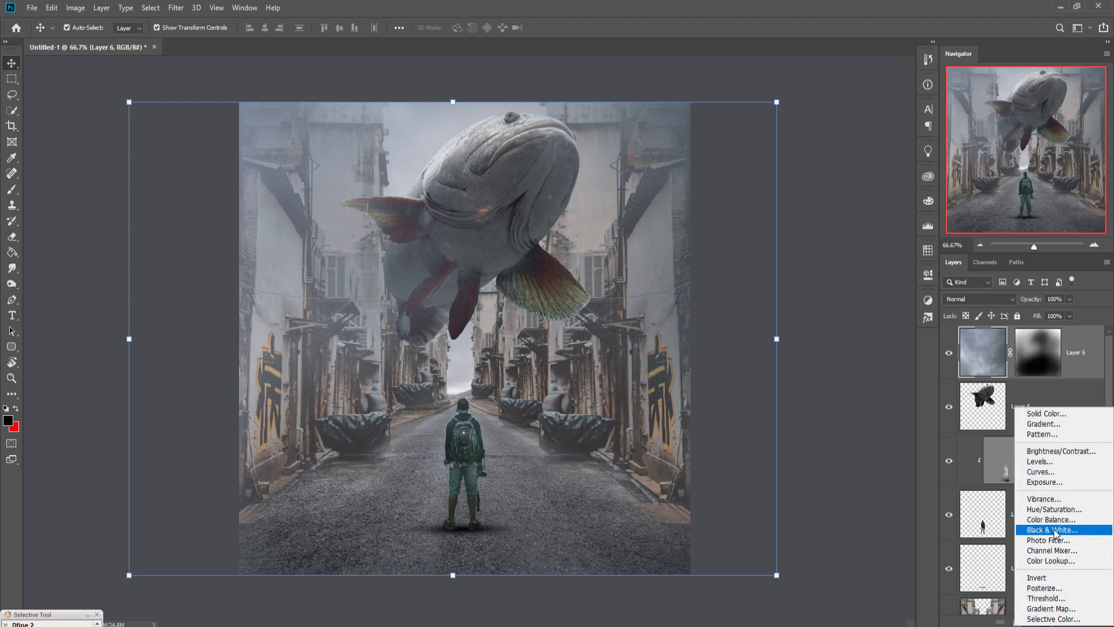
click(1052, 519)
drag(791, 377, 793, 378)
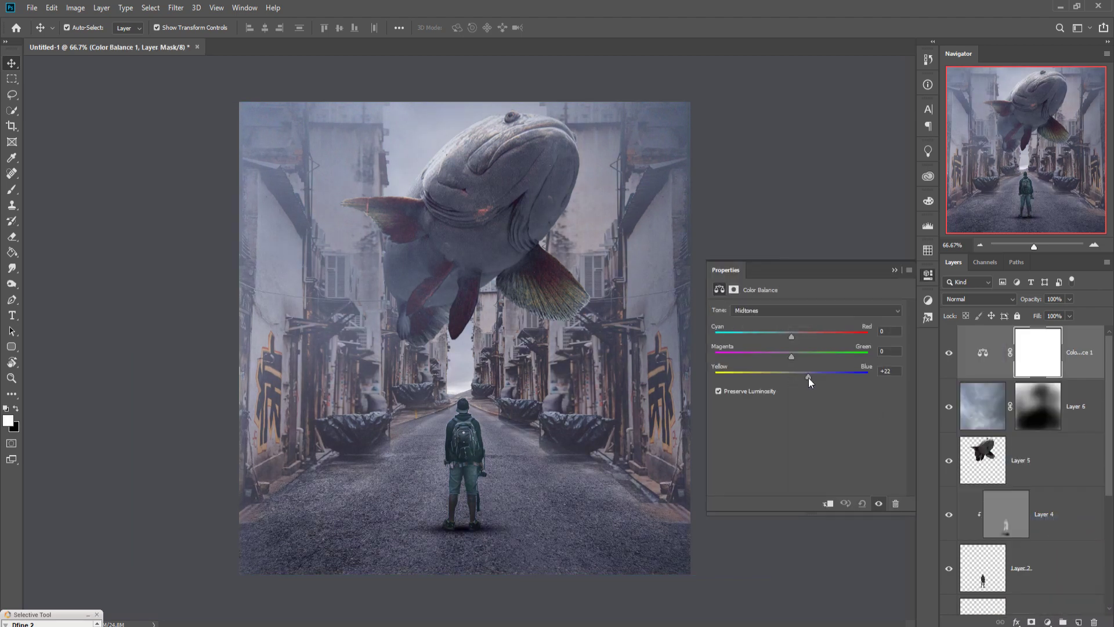
drag(792, 339, 806, 339)
drag(813, 339, 784, 338)
drag(809, 375, 805, 375)
click(897, 270)
Step: Stamp all visible layers into a new merged layer above the Color Balance adjustment and duplicate that merged layer
click(1061, 361)
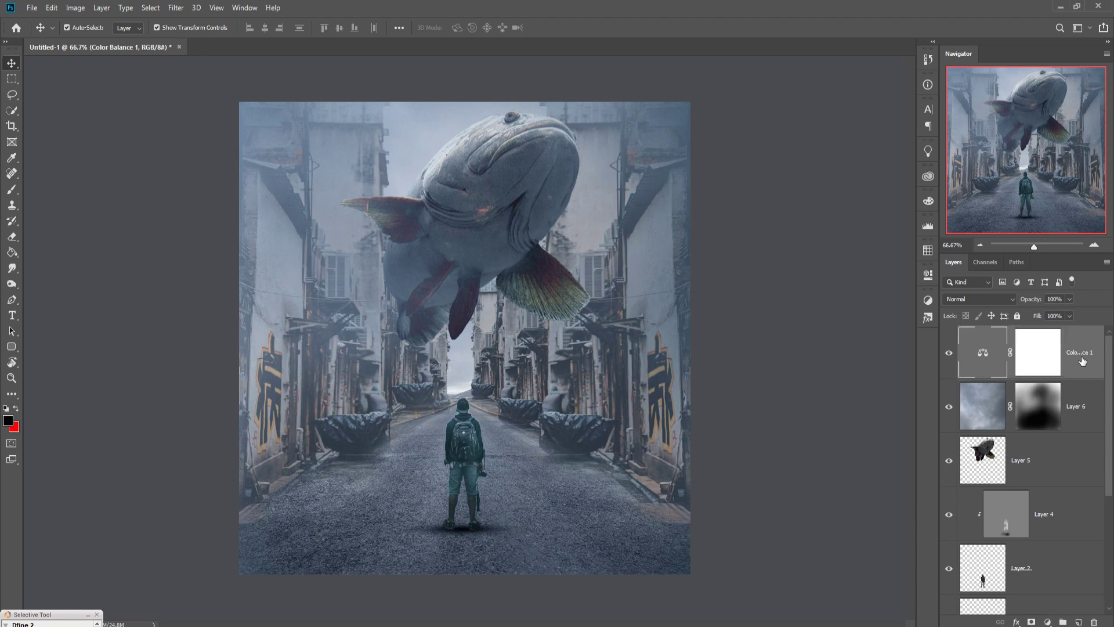
key(ctrl)
key(ctrl+shift+alt+e)
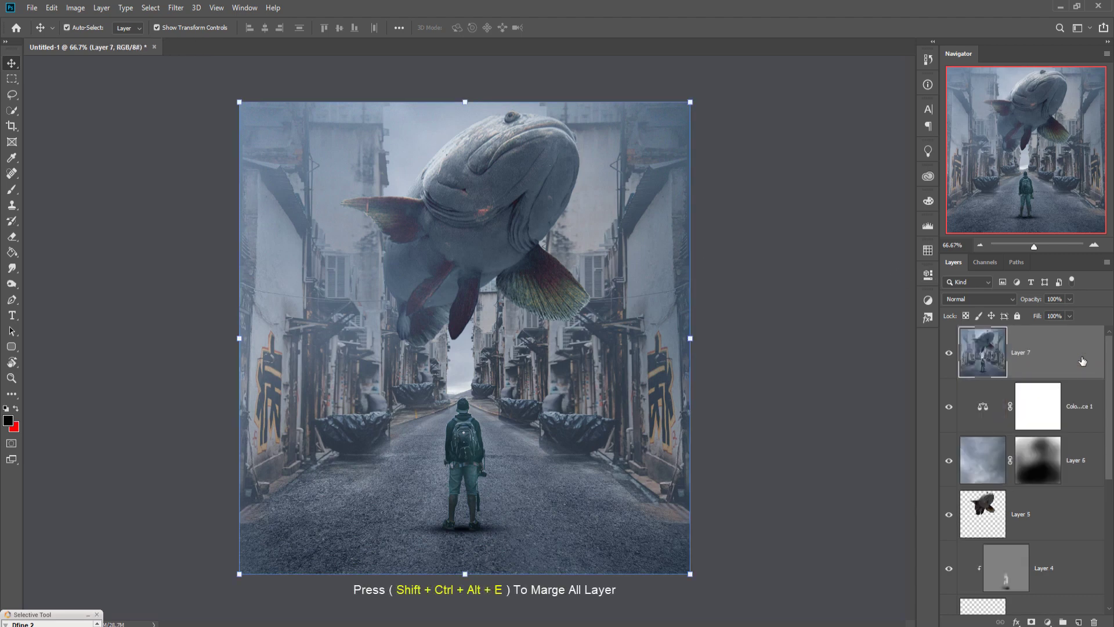
right_click(1055, 361)
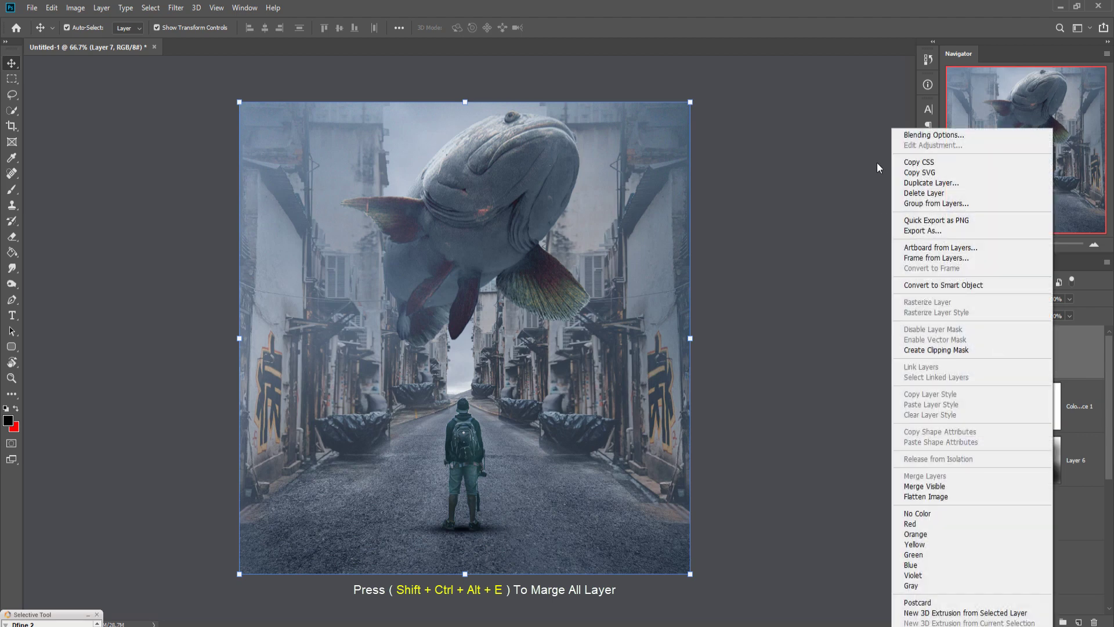
click(923, 183)
click(651, 179)
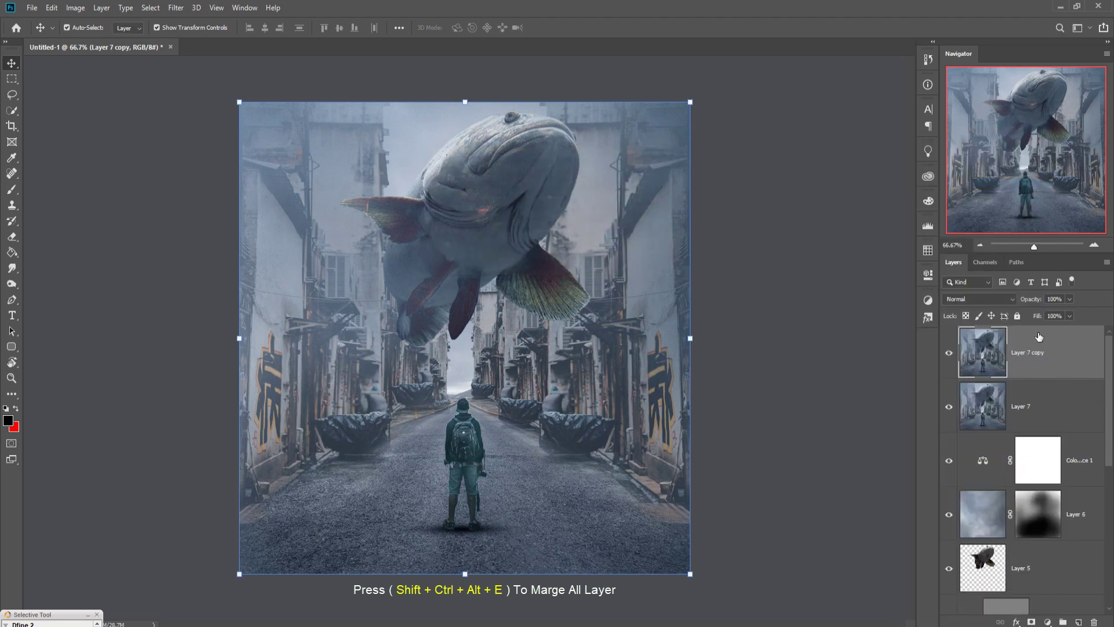
Step: Apply the Color Efex Pro 4 Cross Processing filter to the duplicated merged layer with method L02 and slightly raised strength
click(176, 8)
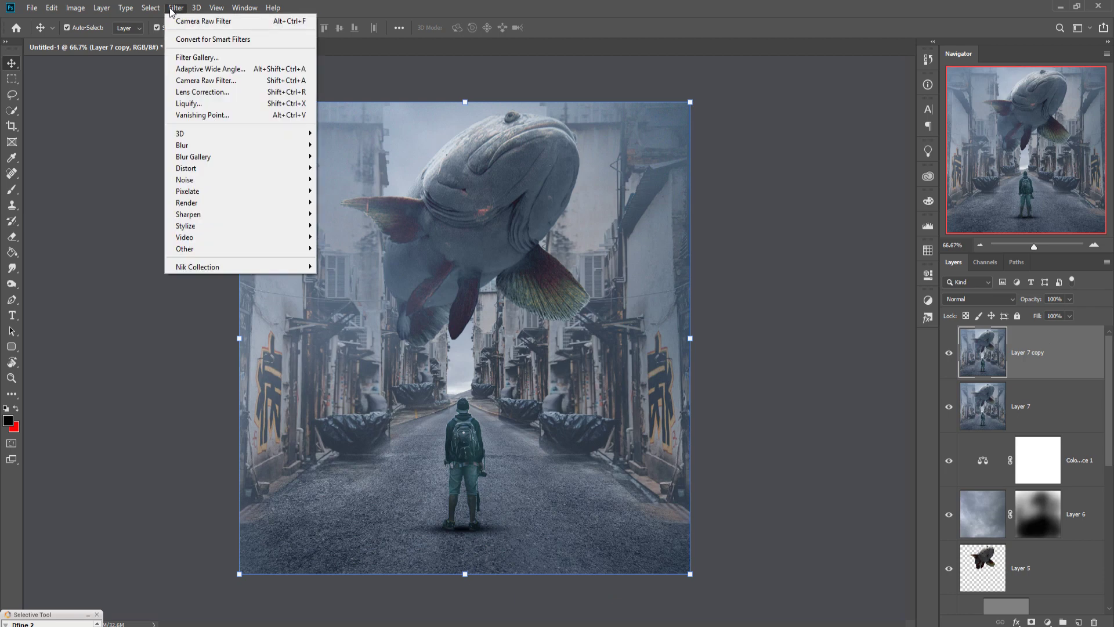
mouse_move(272, 267)
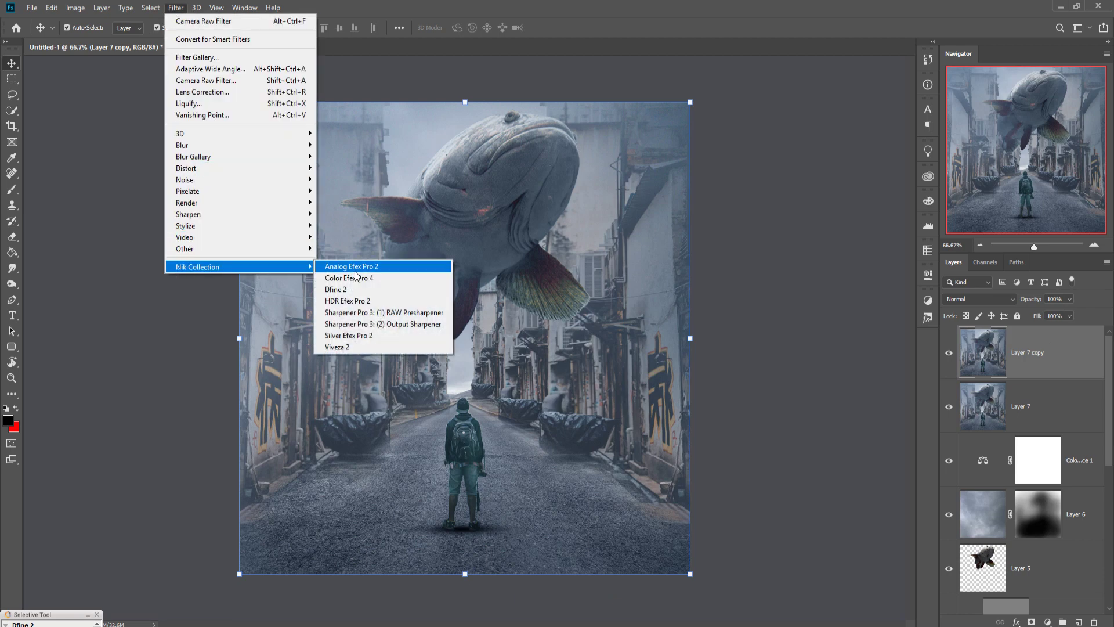
click(354, 278)
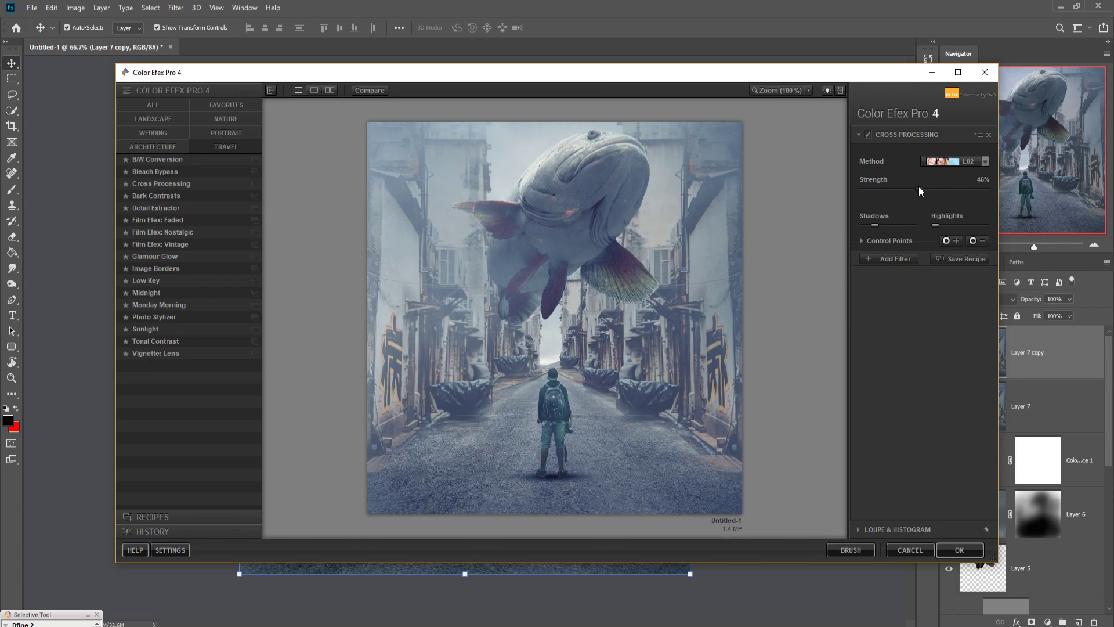
drag(918, 189, 922, 193)
click(953, 548)
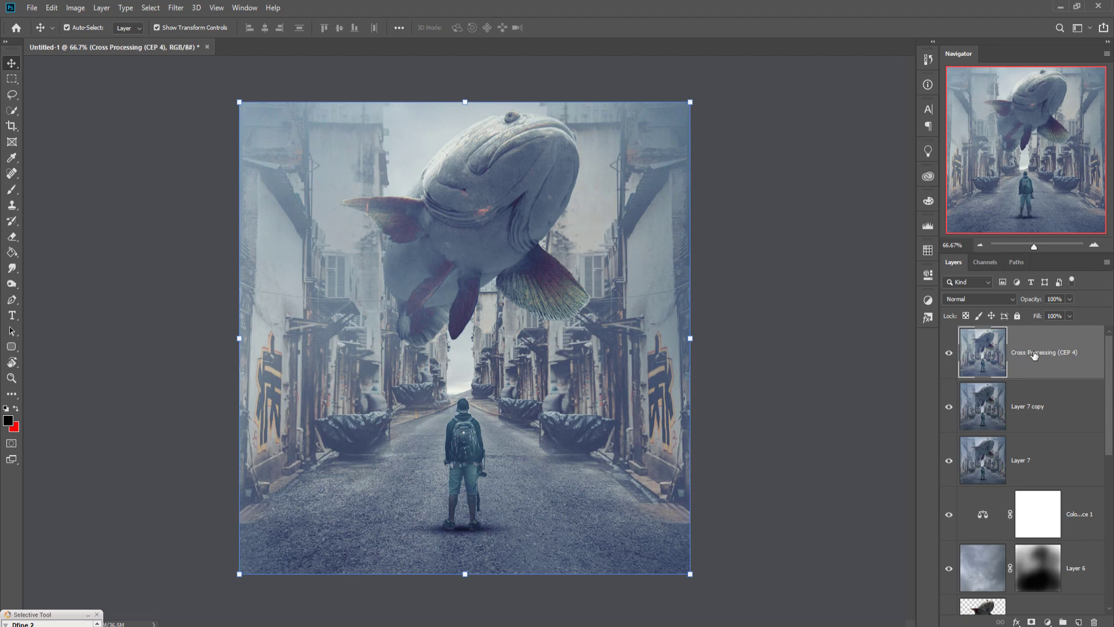
Step: Duplicate the Cross Processing (CEP 4) layer under its default copy name
right_click(1032, 352)
click(918, 182)
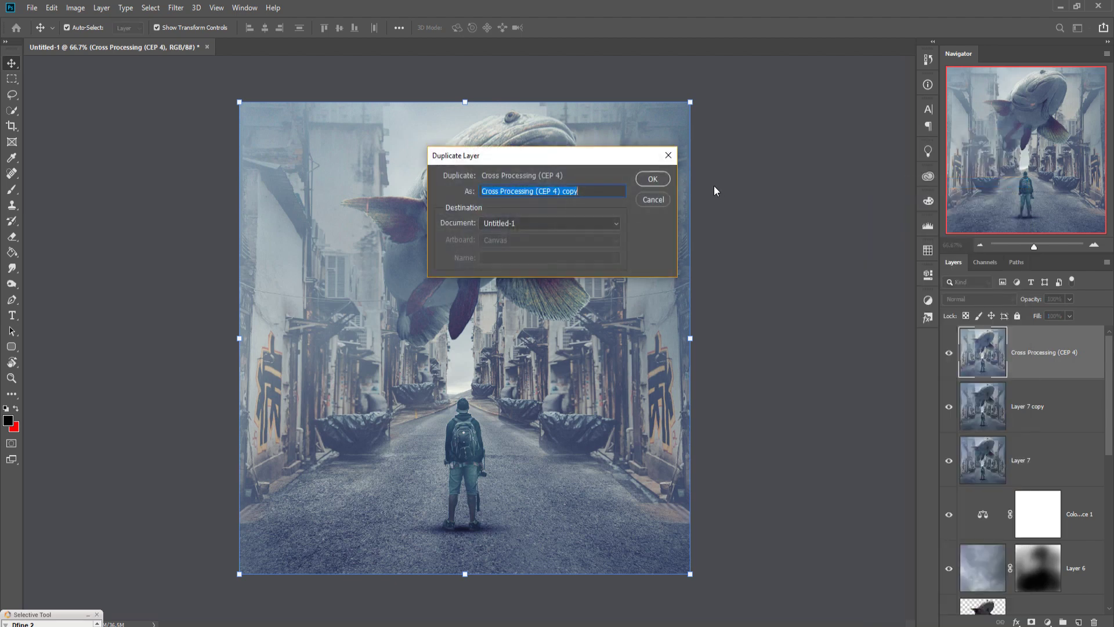
click(653, 179)
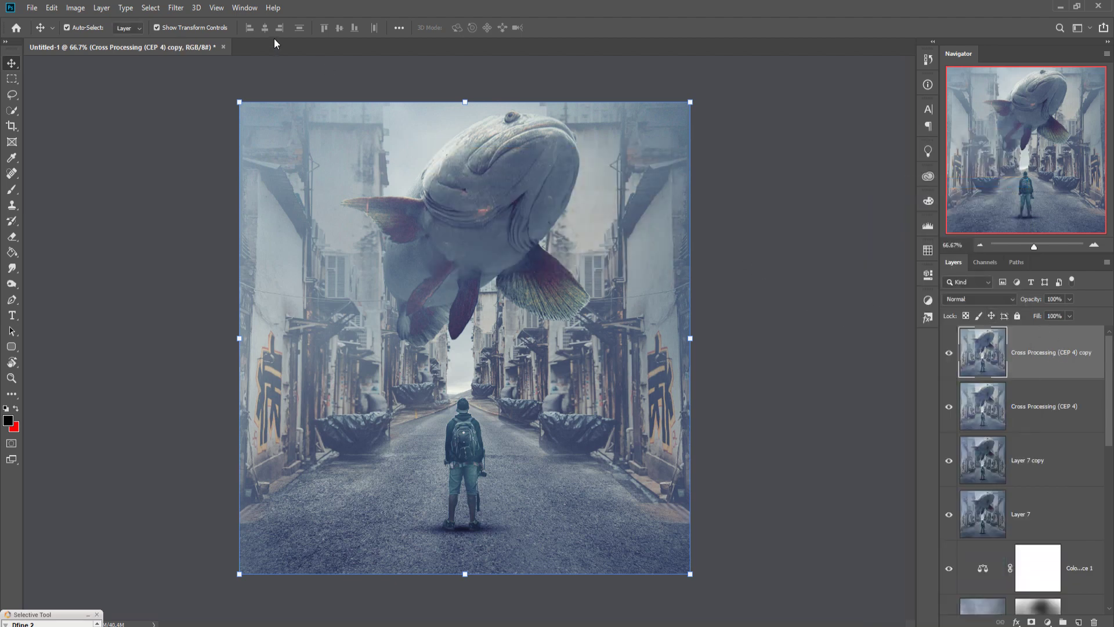
Step: Open the duplicated layer in the Camera Raw Filter and set the Post Crop Vignetting amount to -27
click(176, 8)
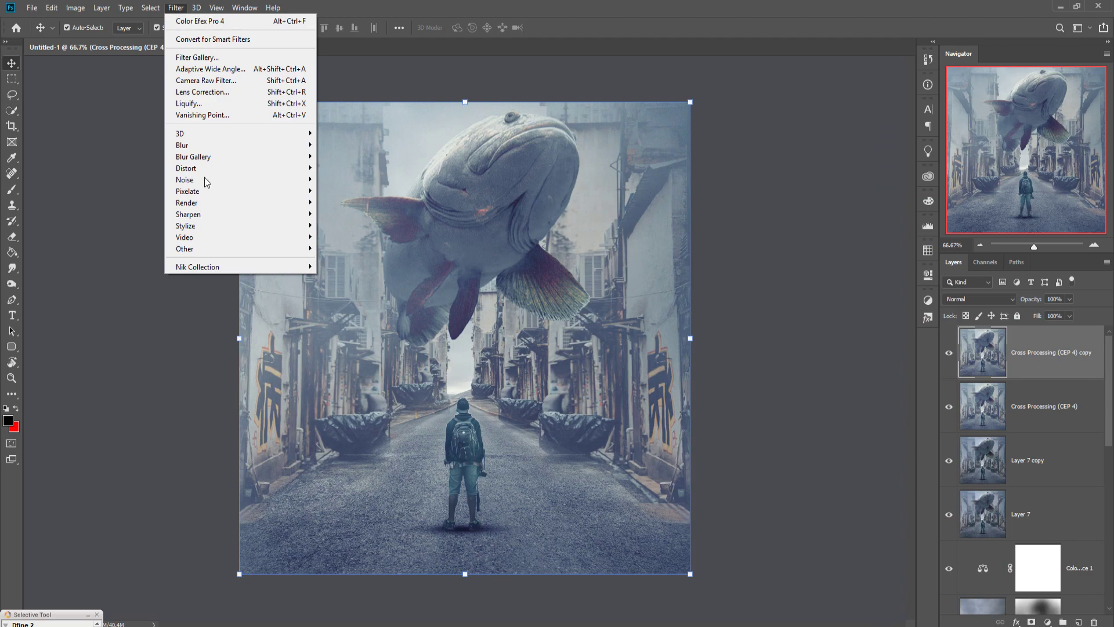
click(202, 81)
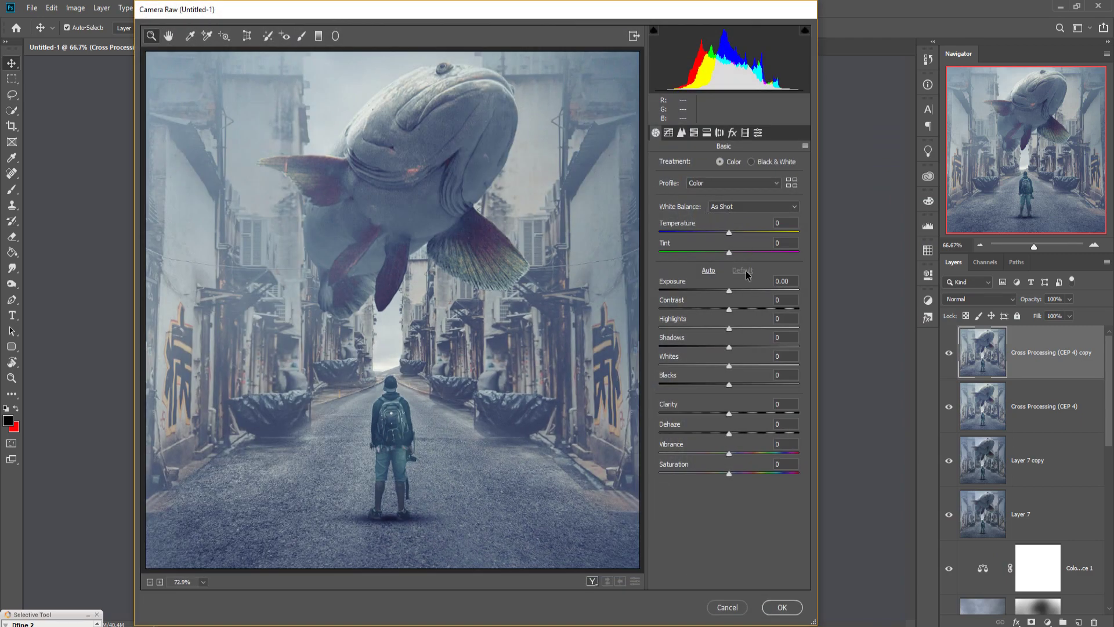
click(734, 132)
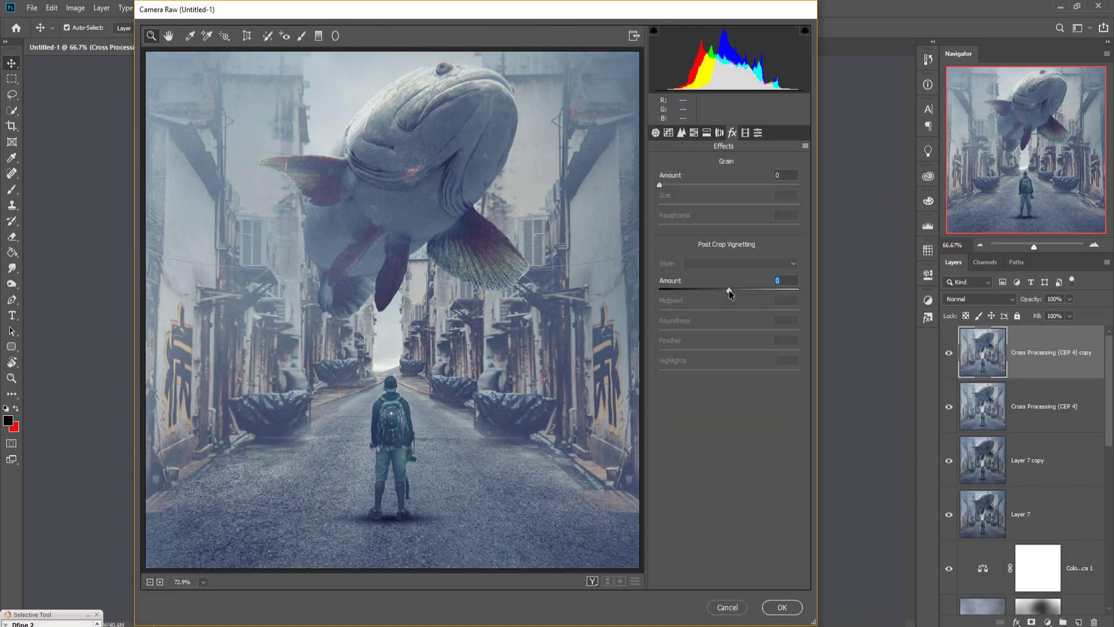
drag(729, 290, 711, 291)
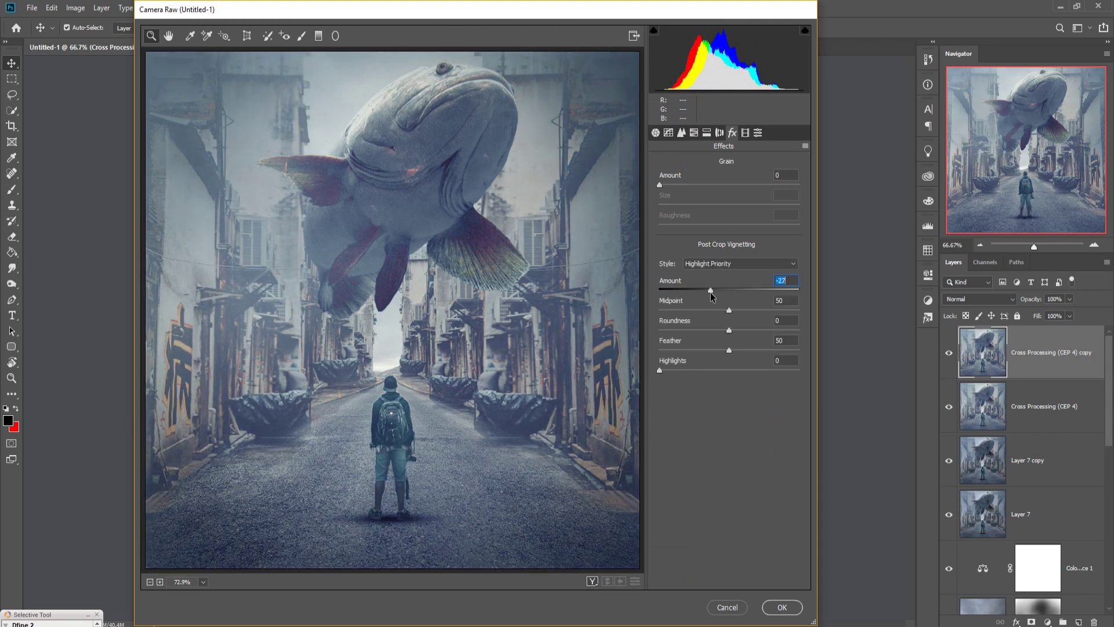
Step: Split-tone the image with highlights at hue 188, saturation 8 and shadows at hue 48 with moderate saturation, and apply the Camera Raw Filter
click(682, 133)
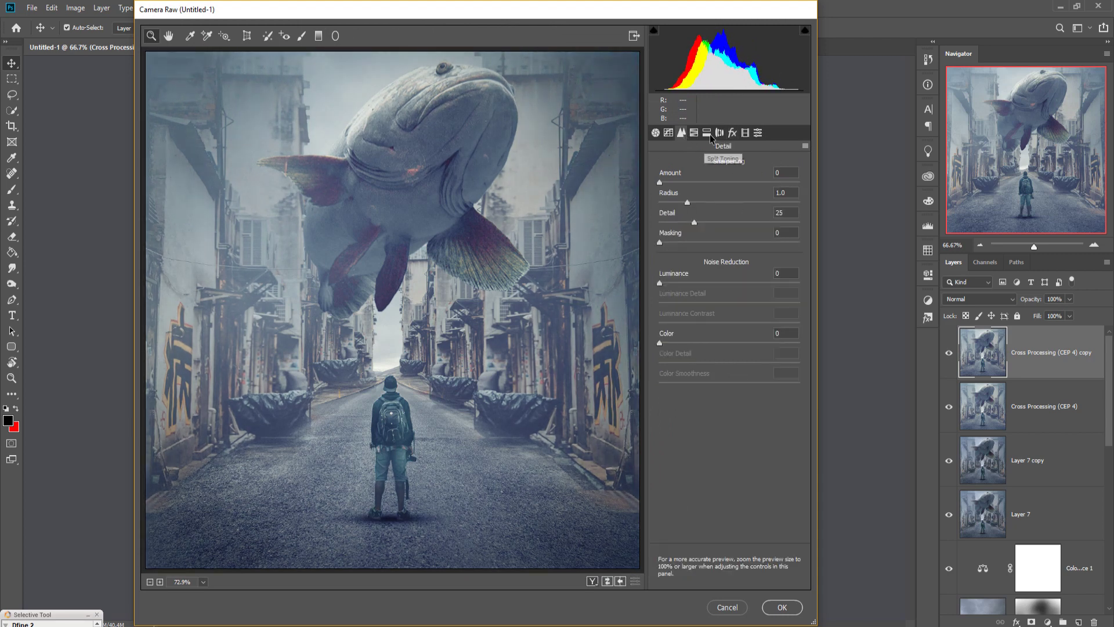
click(708, 133)
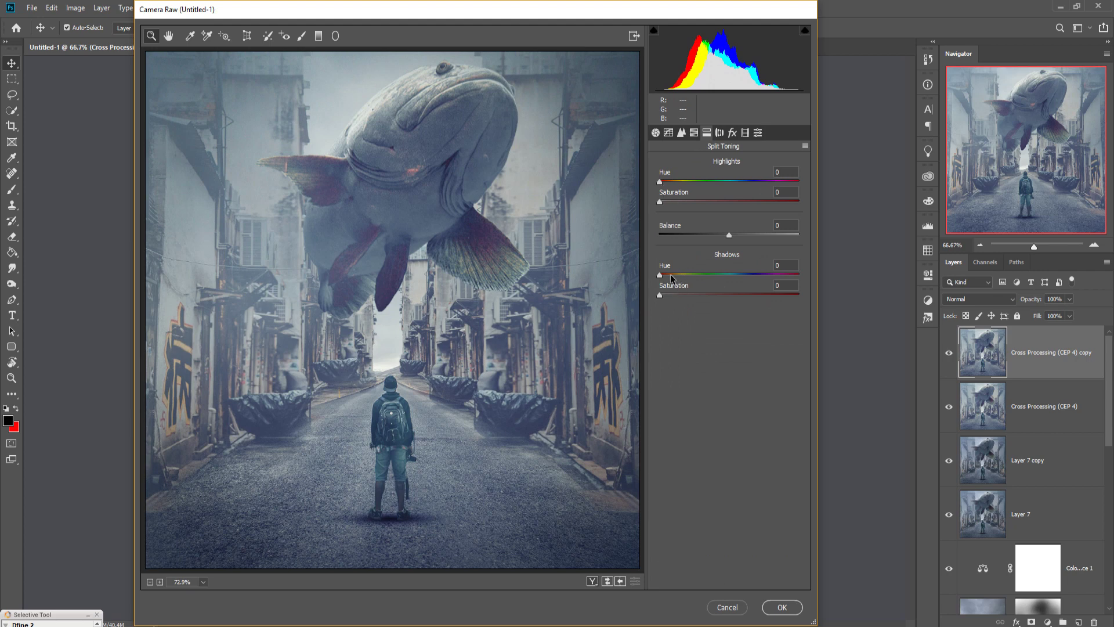
drag(659, 182, 732, 188)
drag(660, 202, 671, 204)
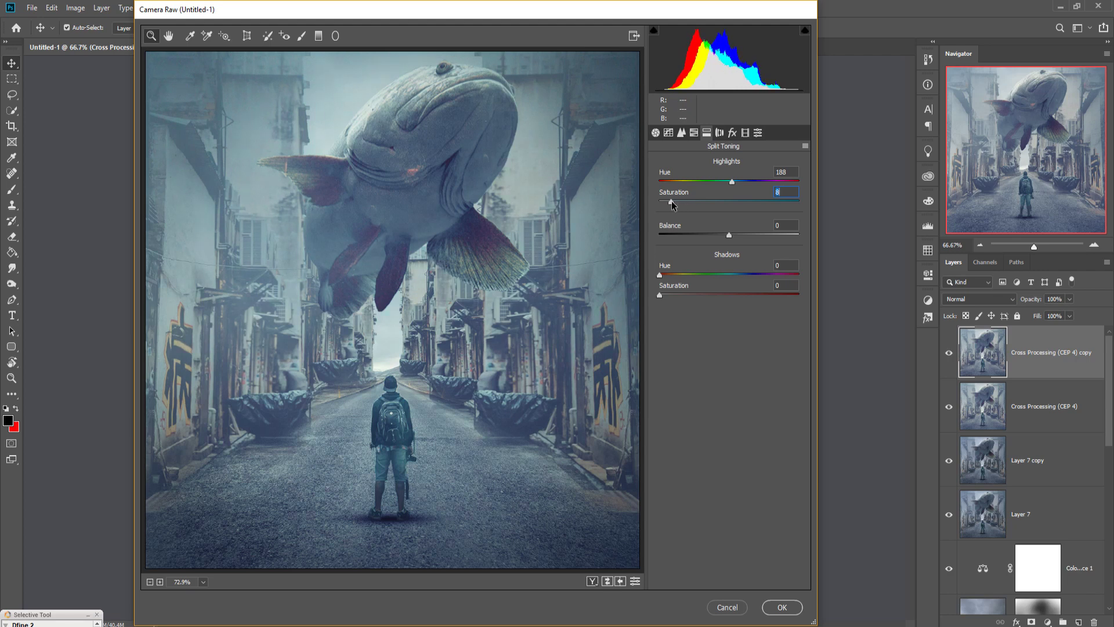
click(661, 275)
drag(660, 277, 699, 296)
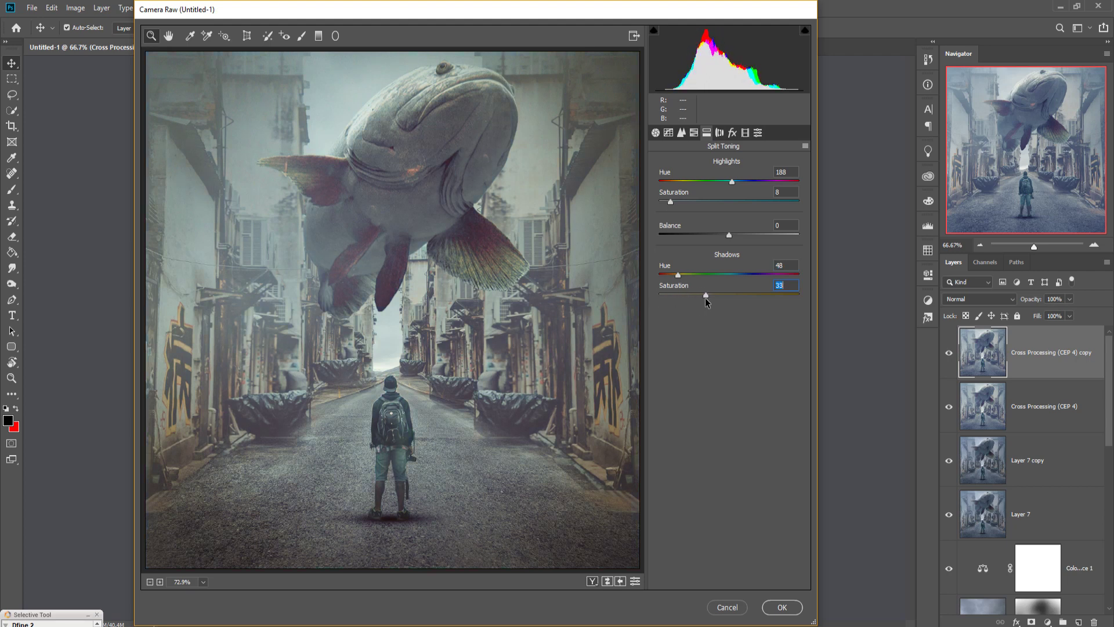
drag(706, 299, 693, 300)
click(783, 607)
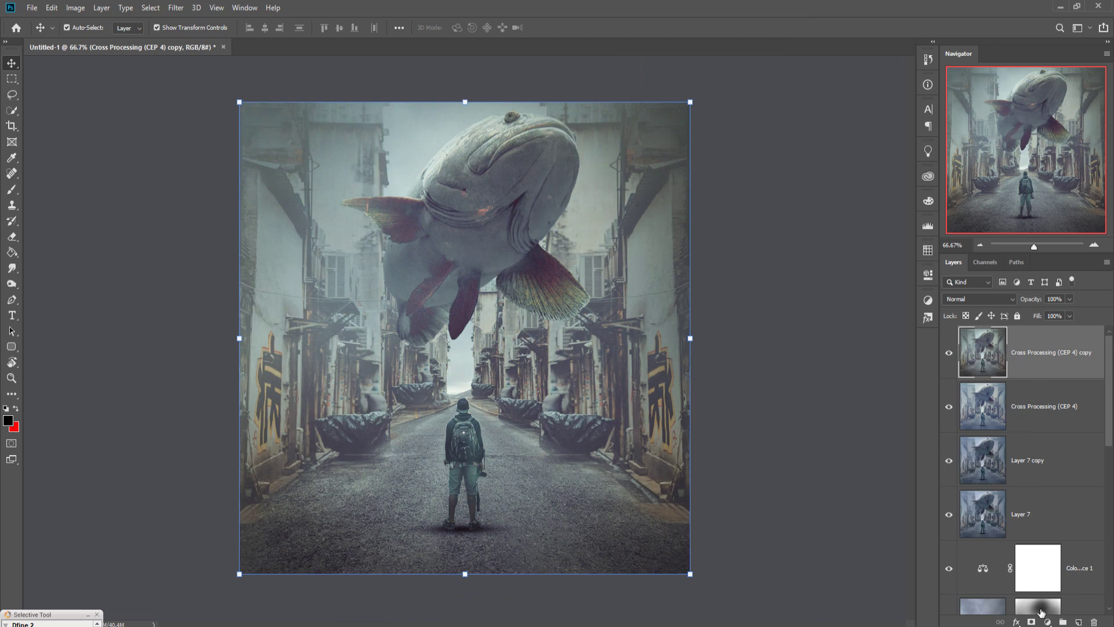
Step: Add a Warming Filter (85) Photo Filter adjustment at 25% density and stamp all visible layers into a new merged layer
click(1049, 622)
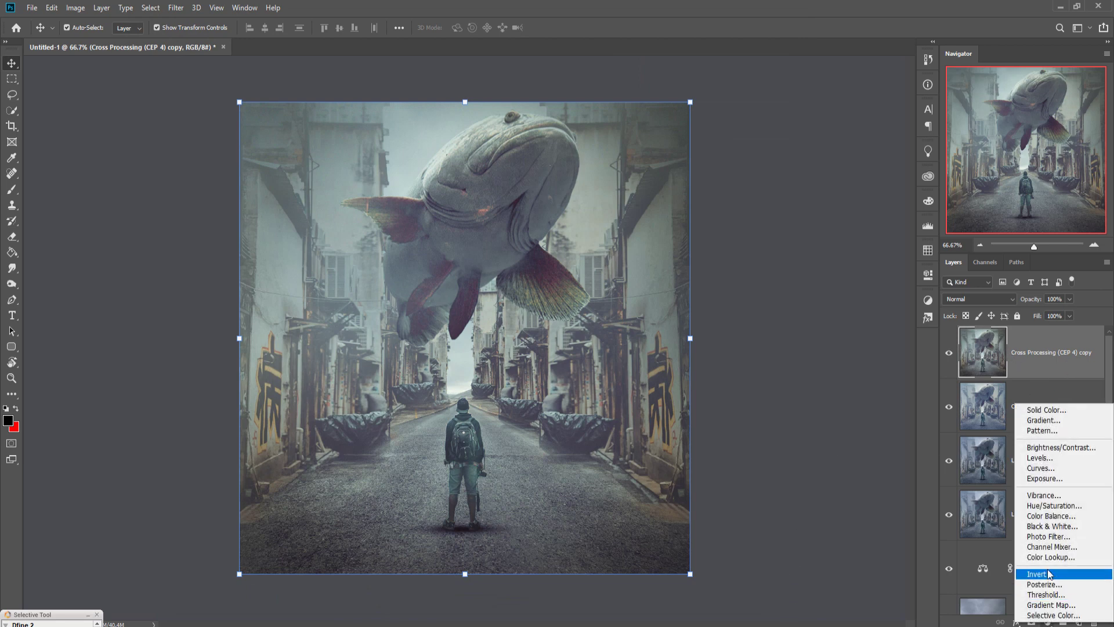
click(1056, 537)
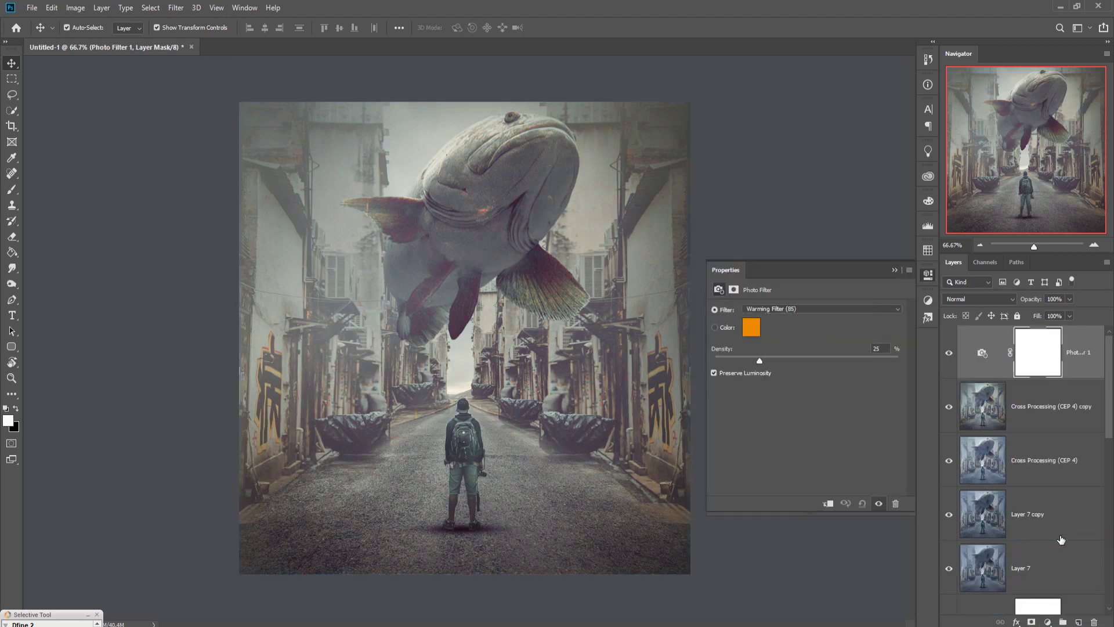
click(894, 271)
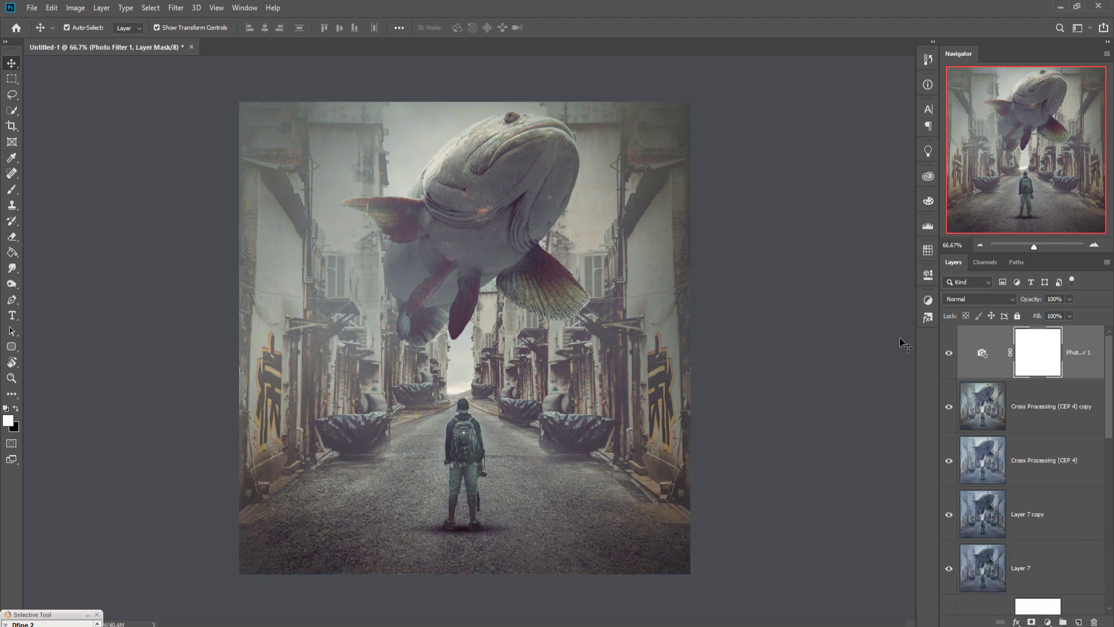
click(1089, 352)
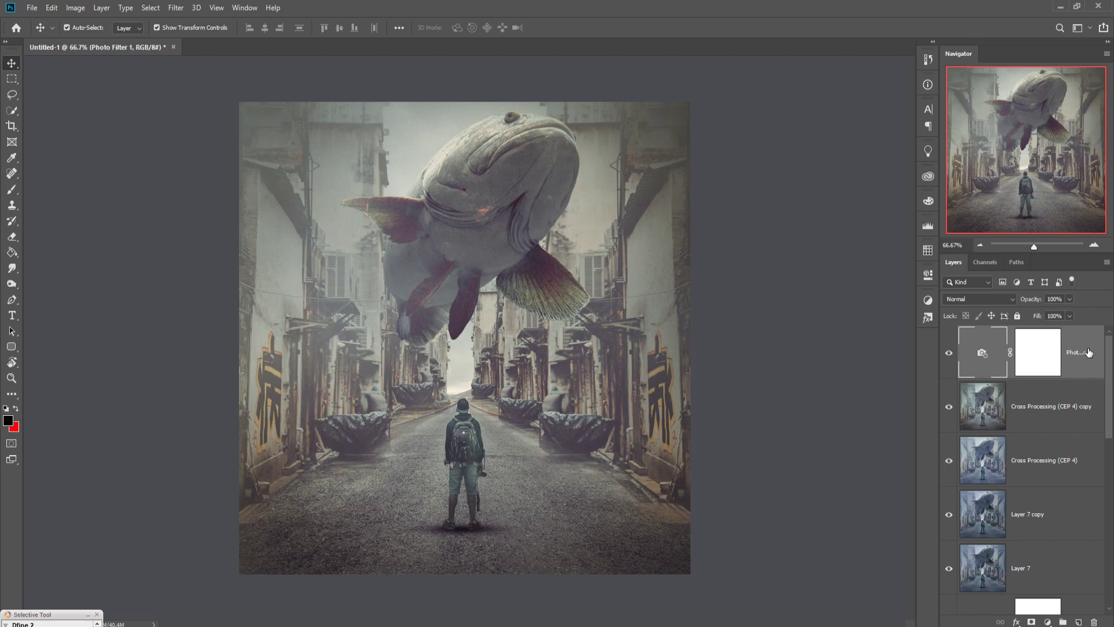
key(ctrl+shift+alt+e)
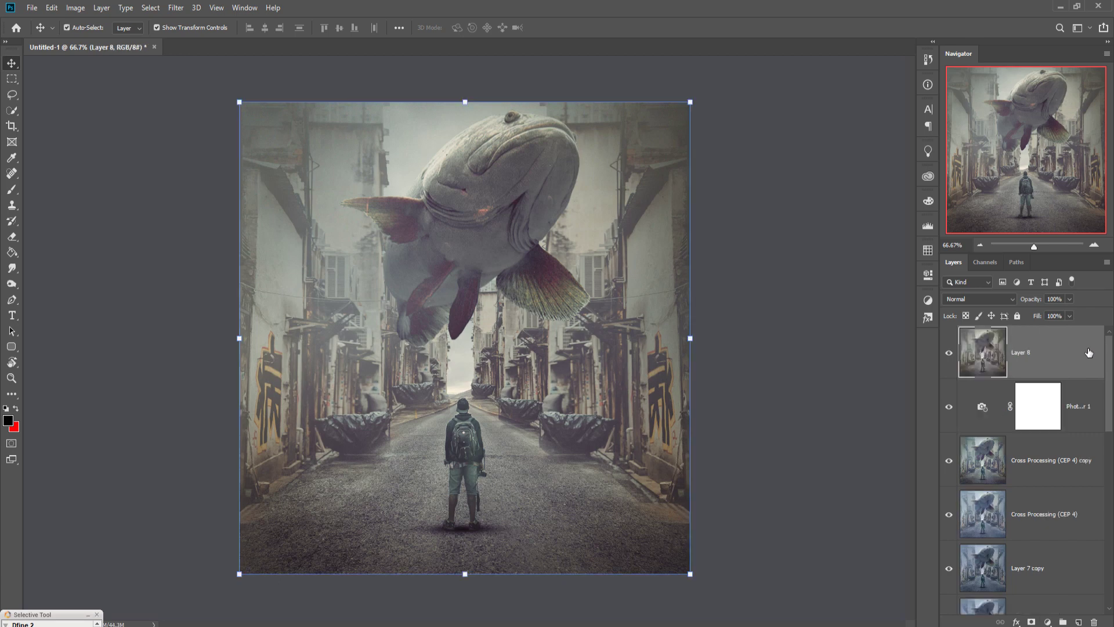